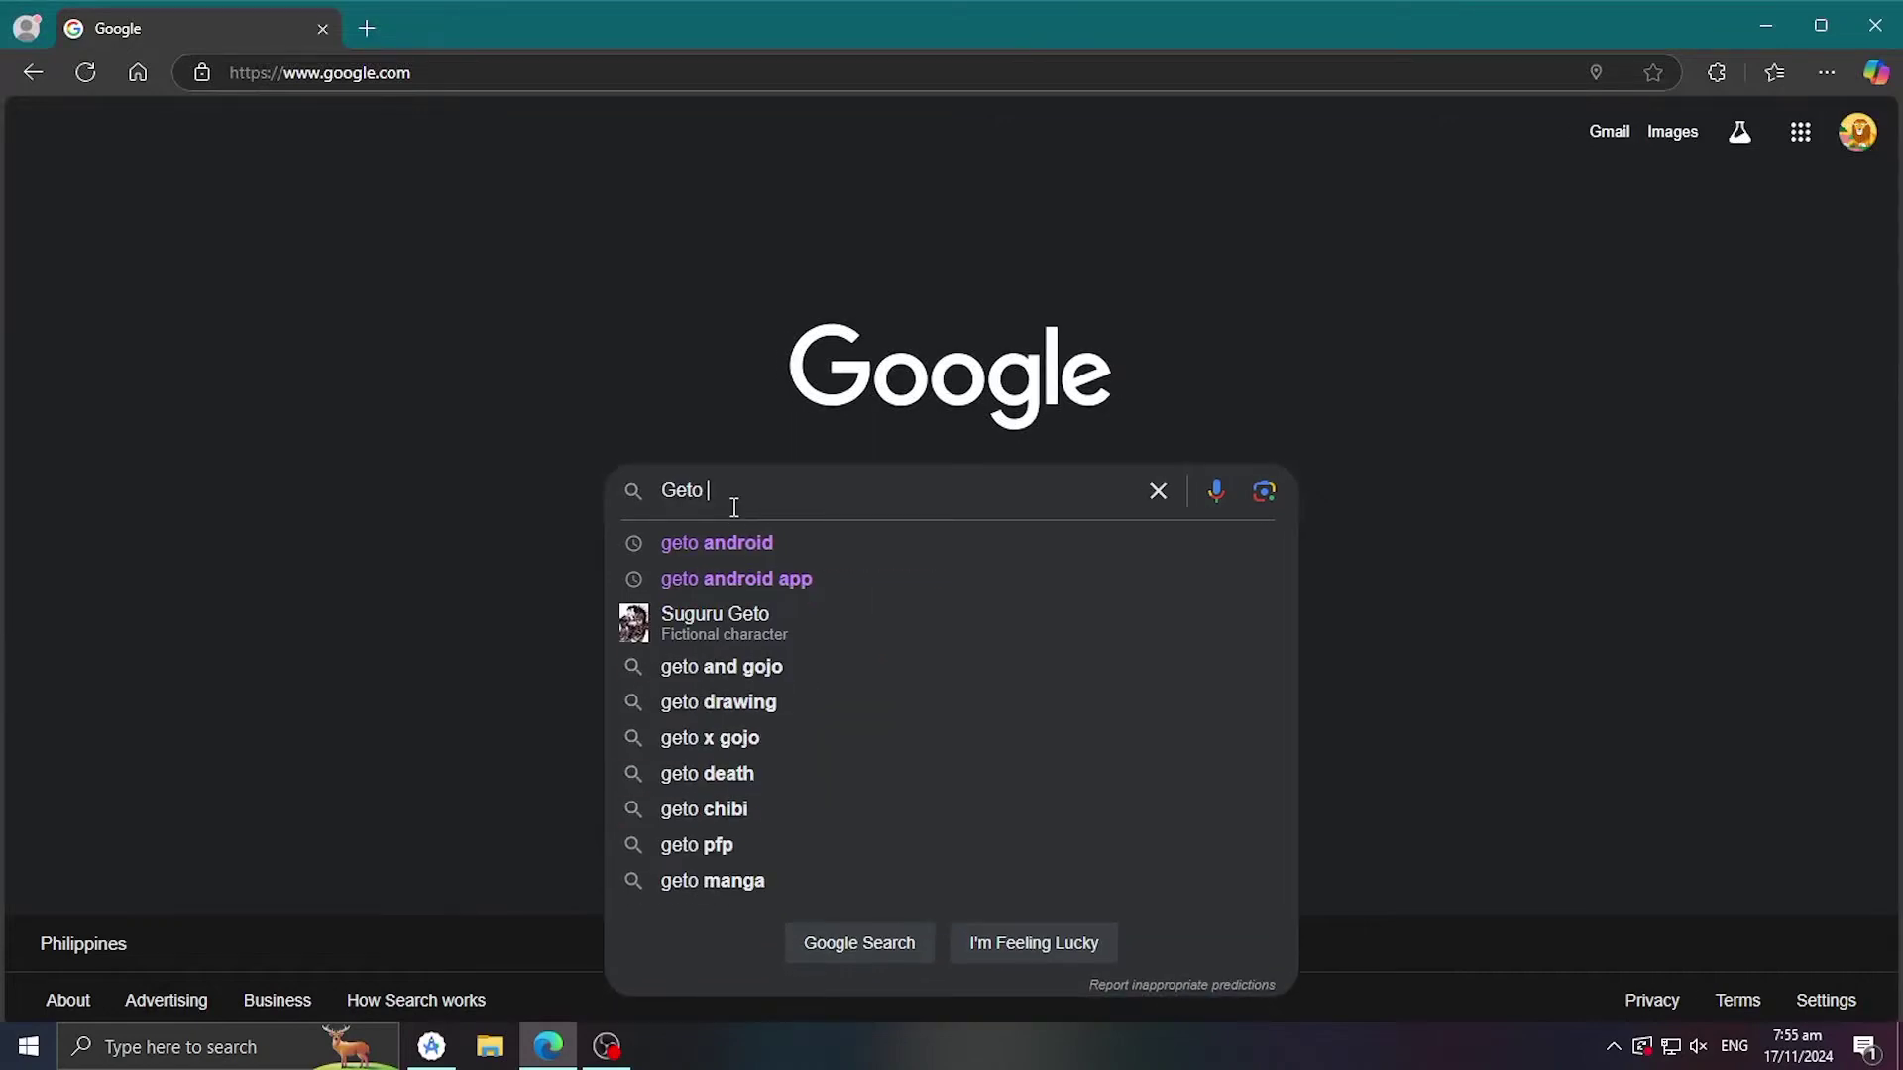
Step: Search Google for 'Geto Android'
text(droid)
key(Return)
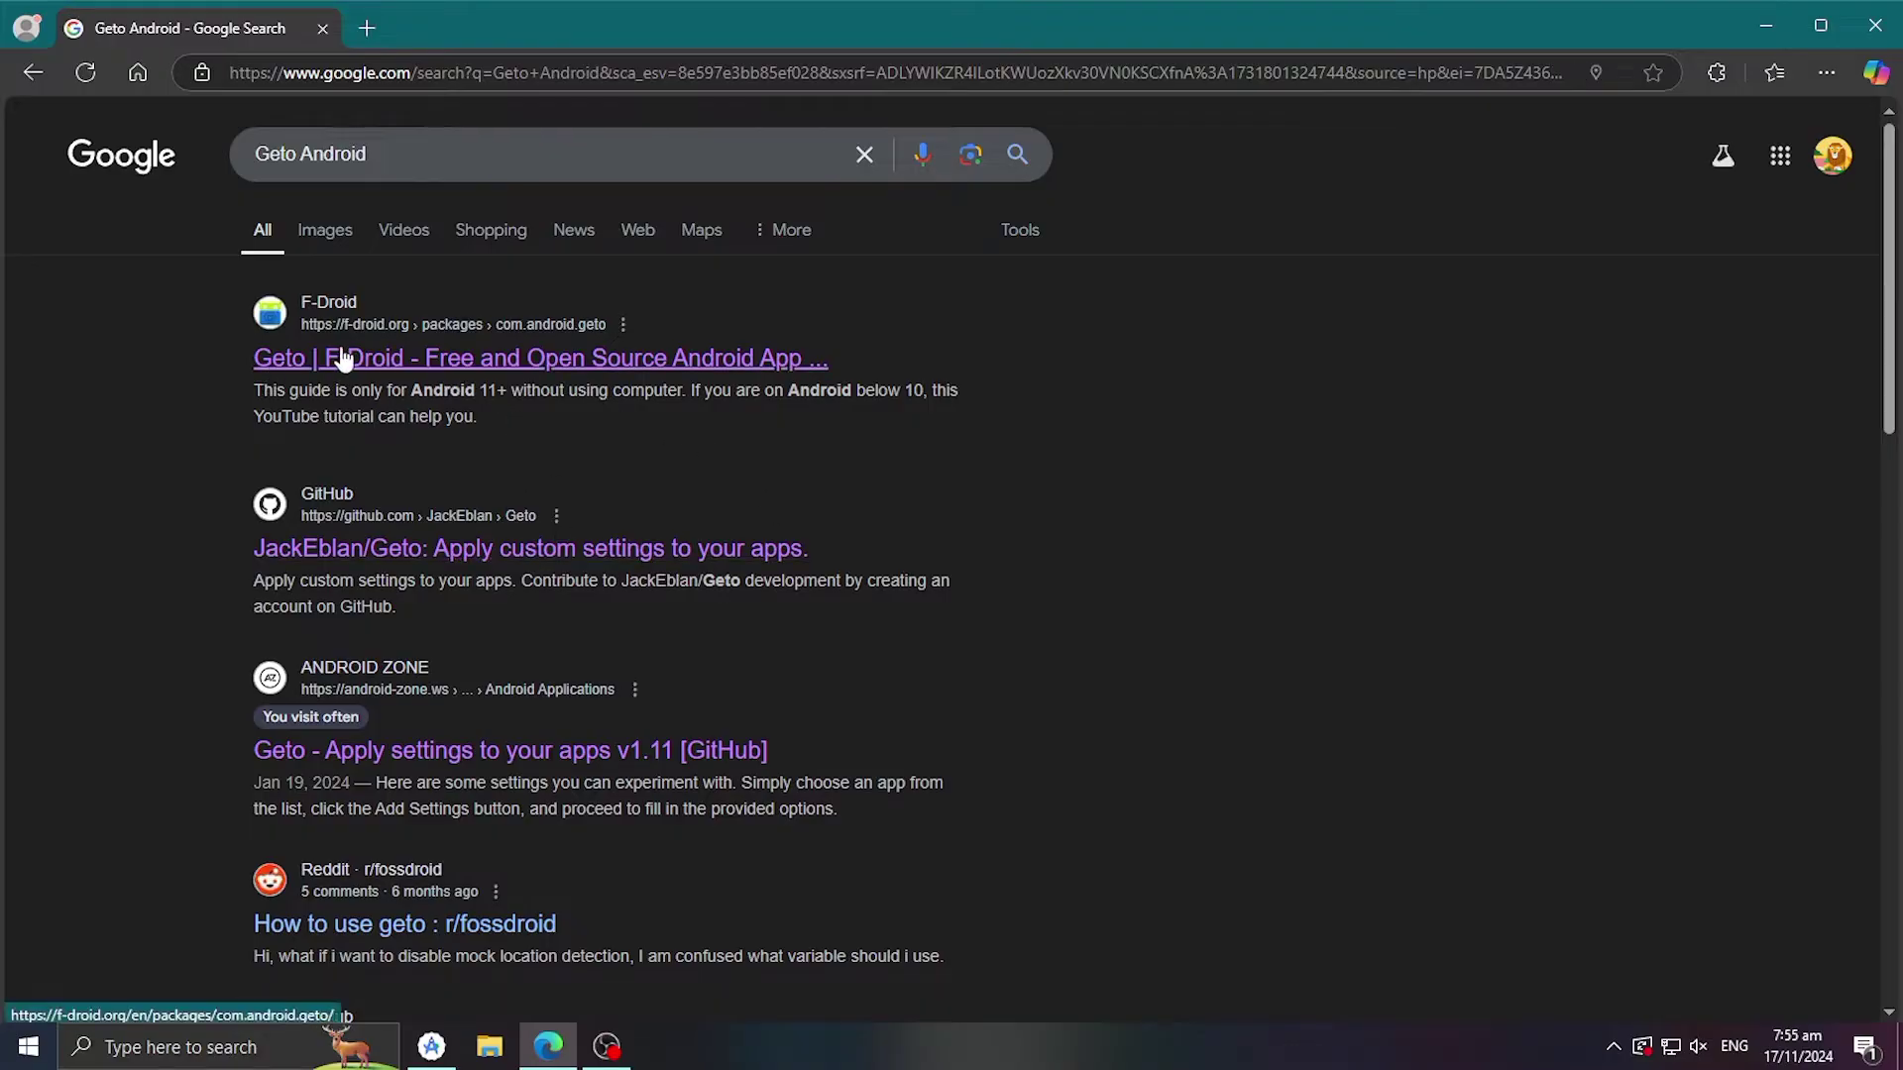
Step: Skim the F-Droid Geto page, then go back and open the JackEblan/Geto GitHub repository
click(292, 357)
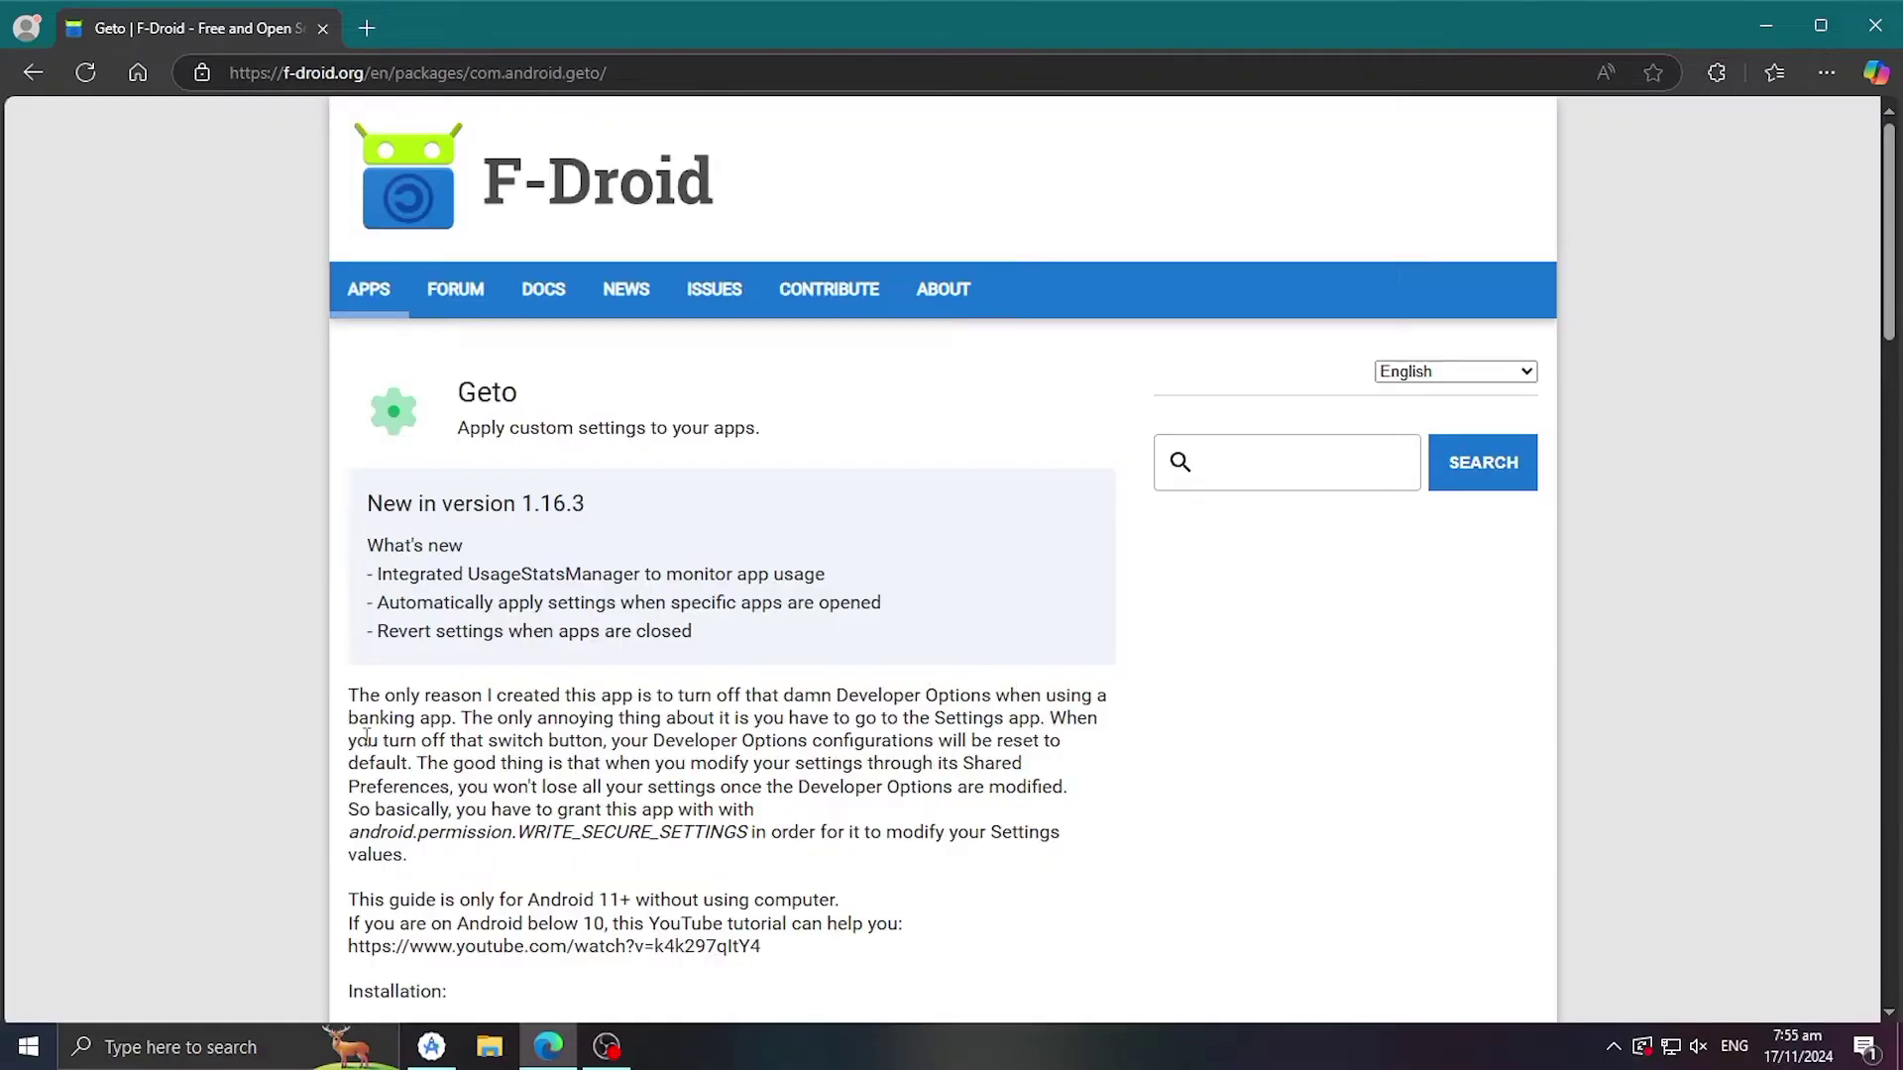
scroll(366, 737, down, 10)
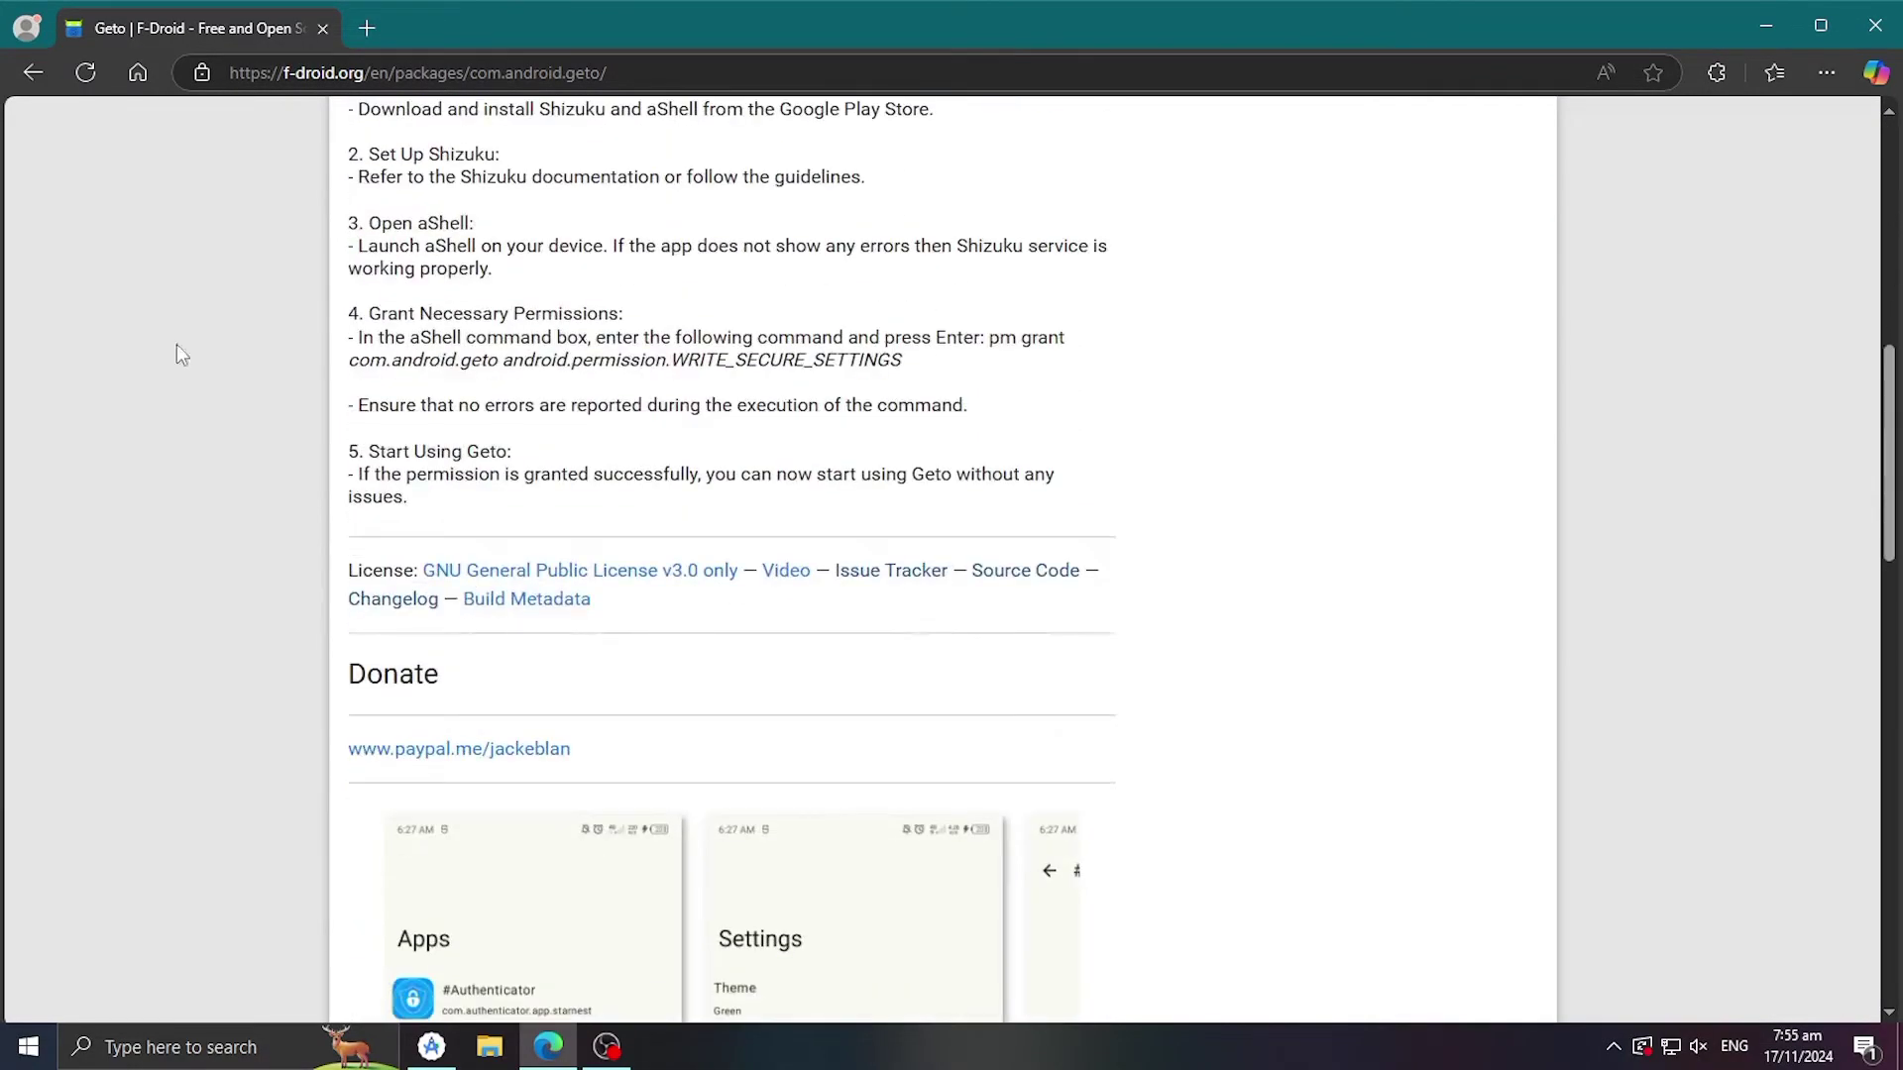
click(31, 73)
click(466, 567)
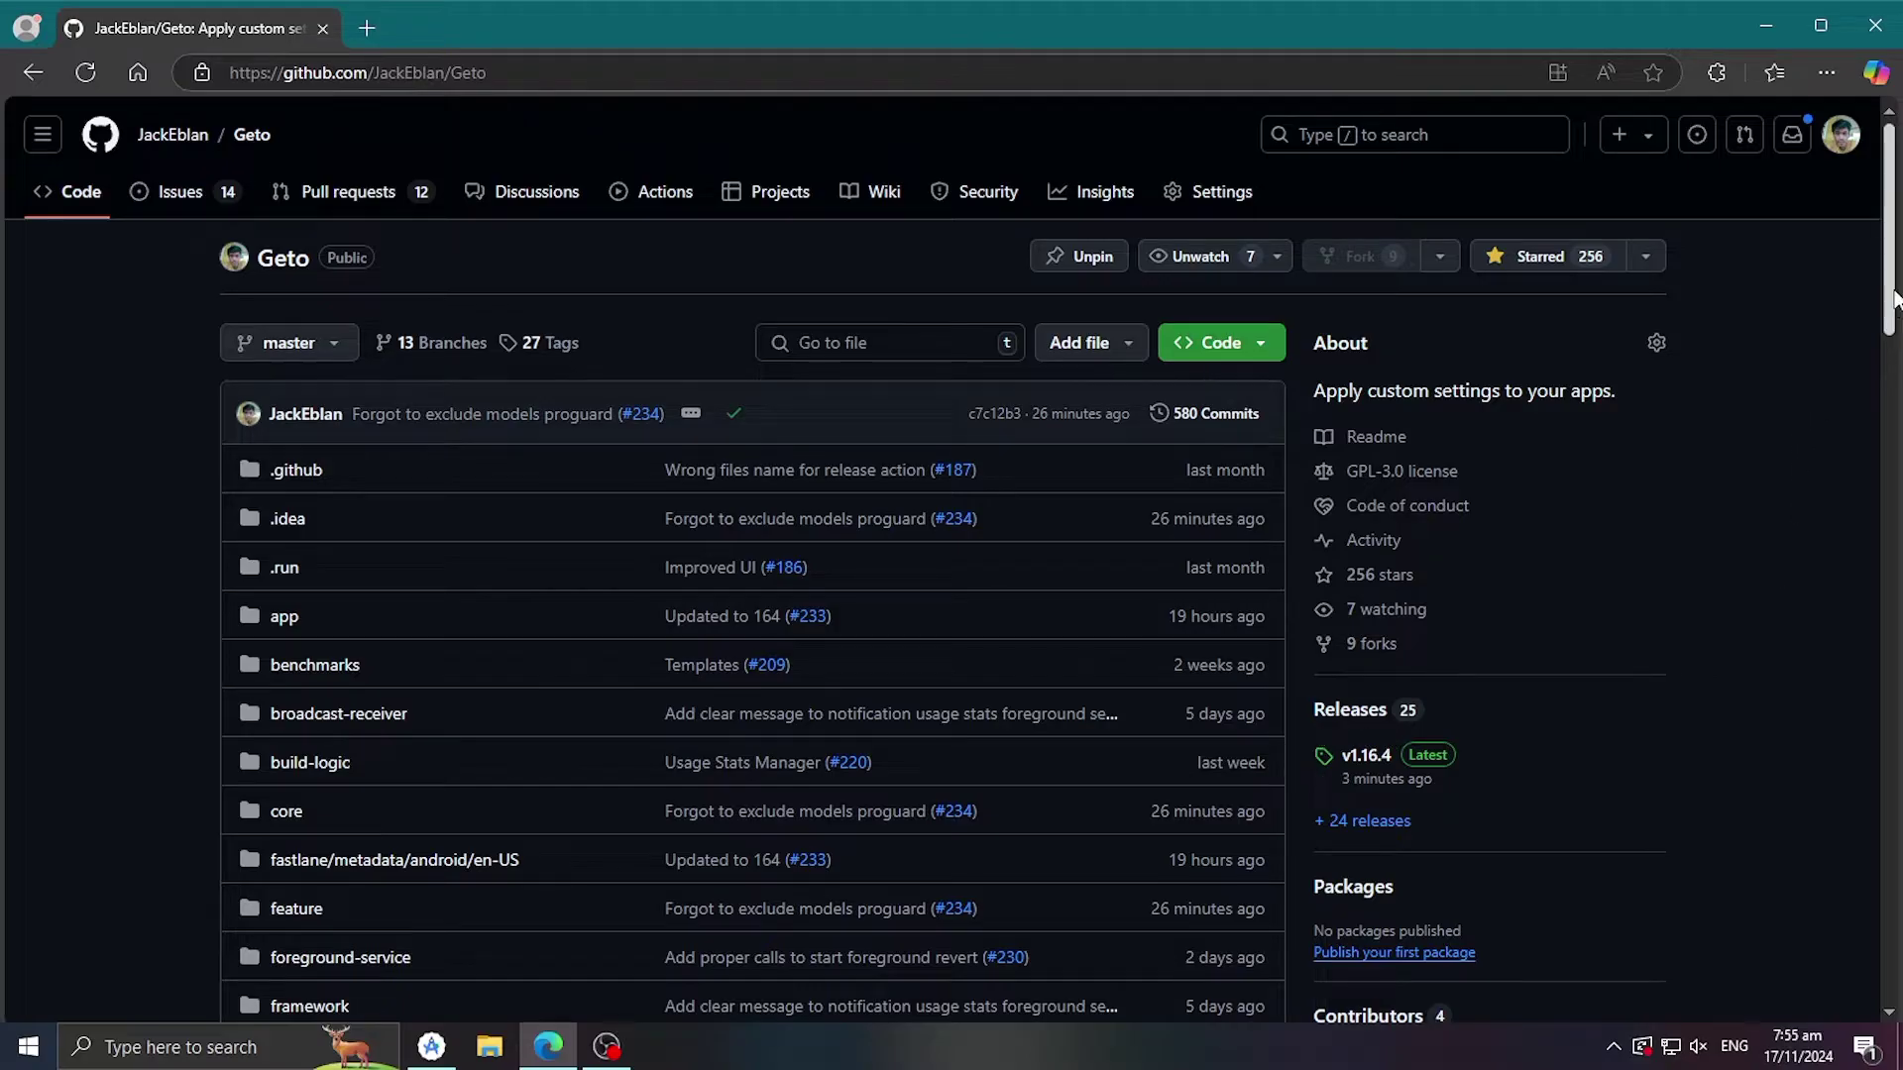
Step: Look through the Geto README, then go to the repository's Releases page
scroll(1858, 546, down, 15)
scroll(1851, 711, up, 4)
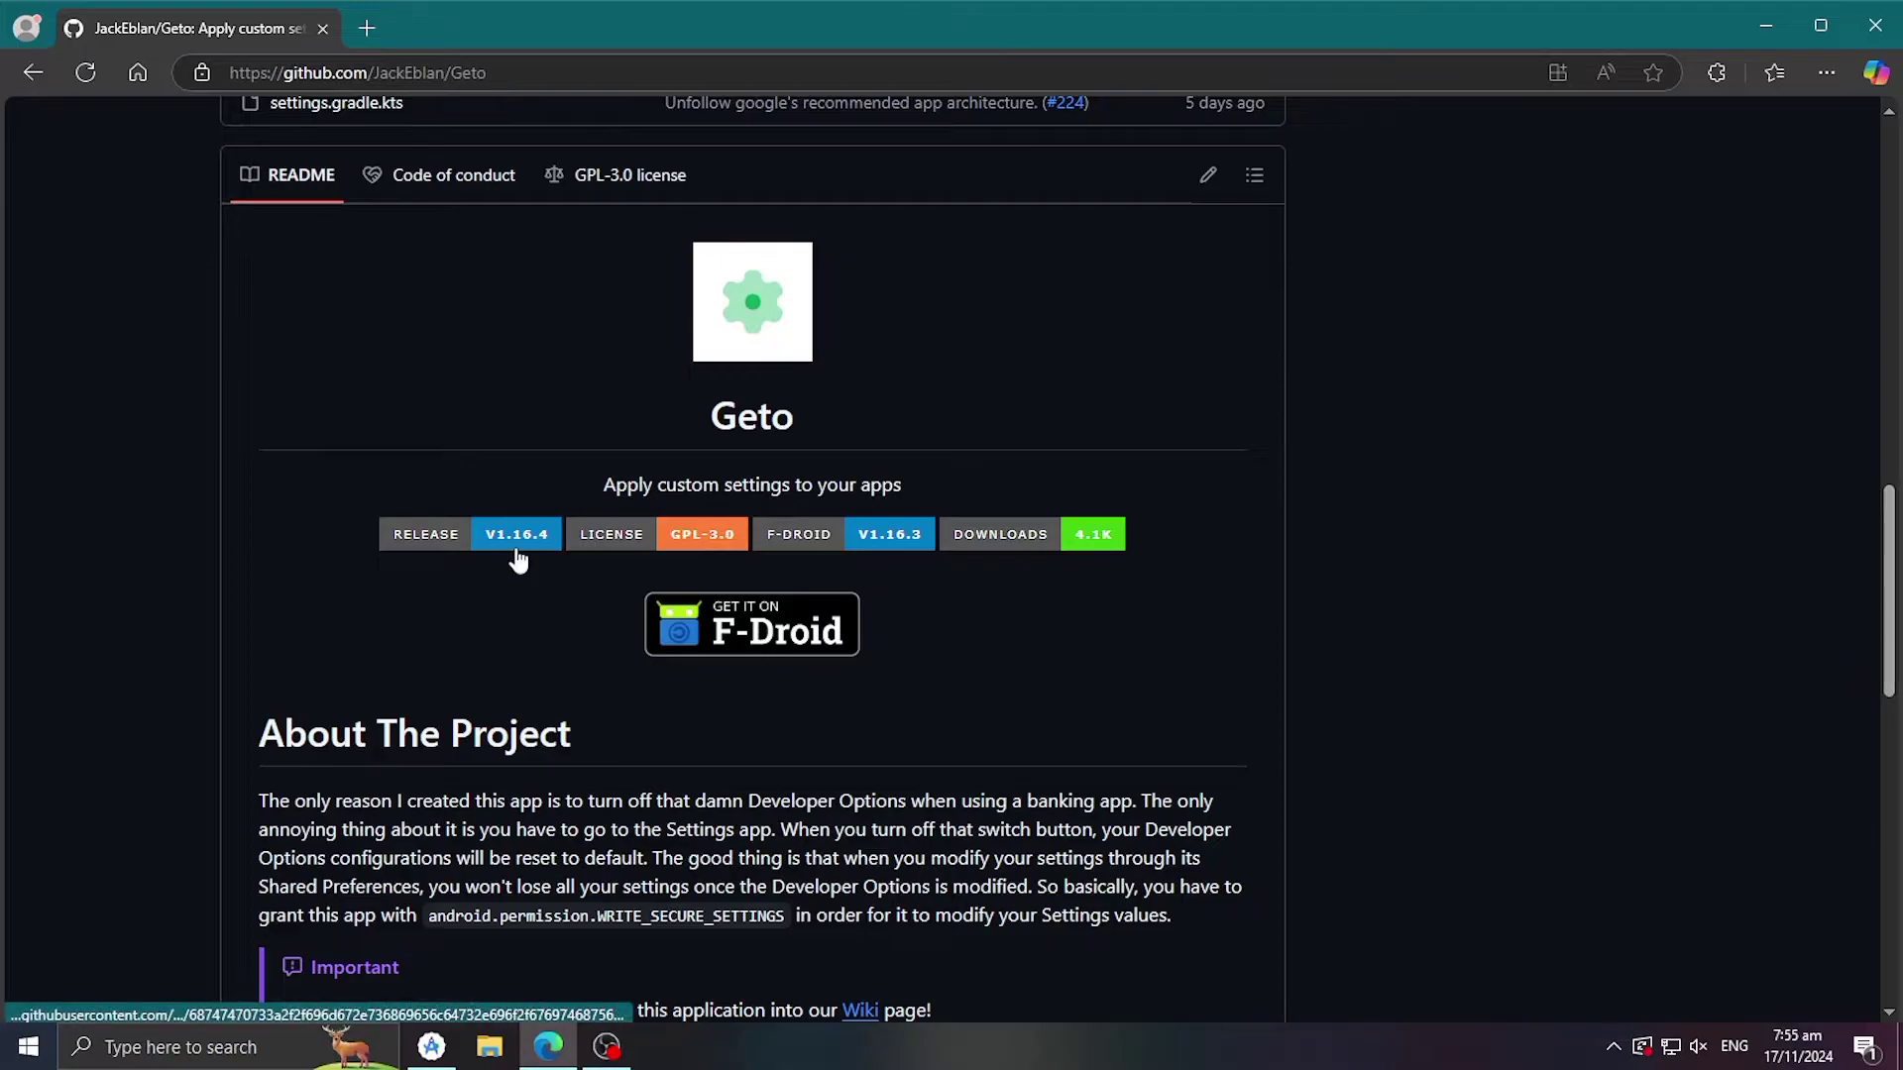
scroll(1816, 288, up, 12)
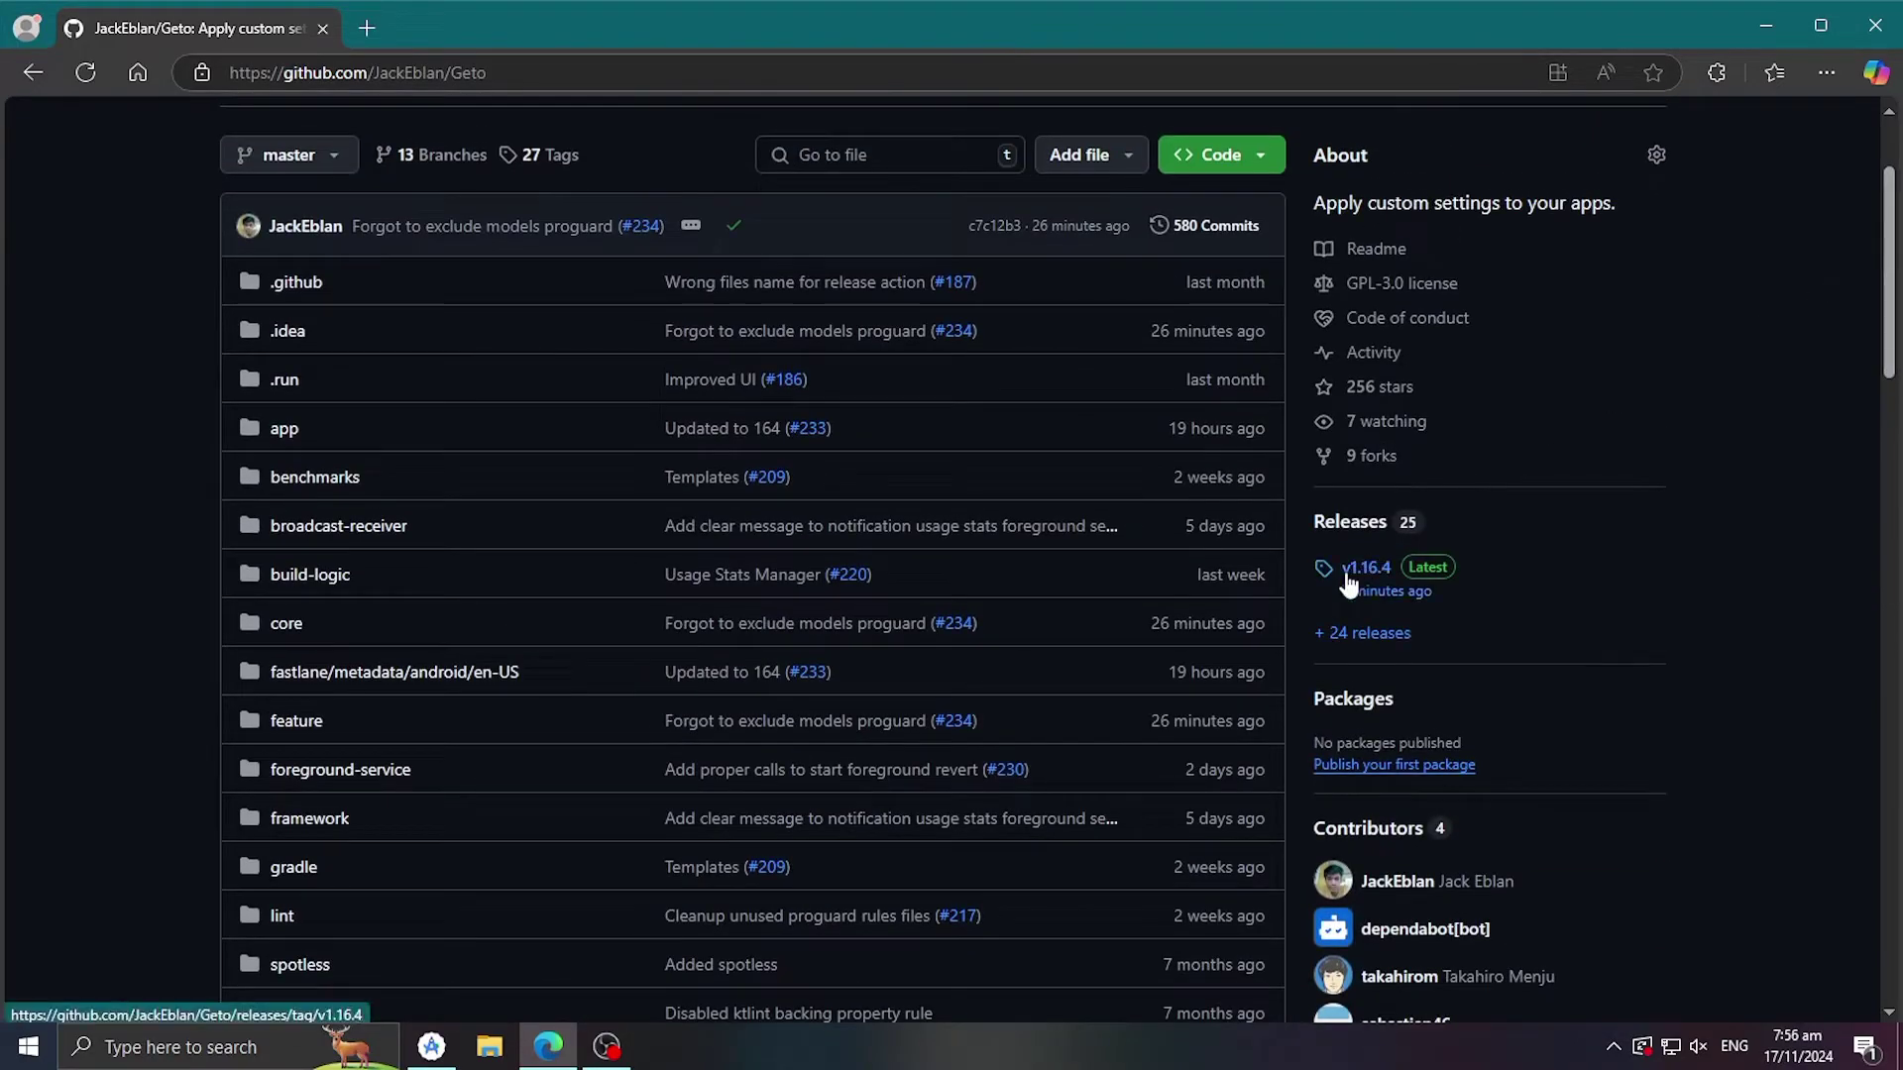
click(1343, 533)
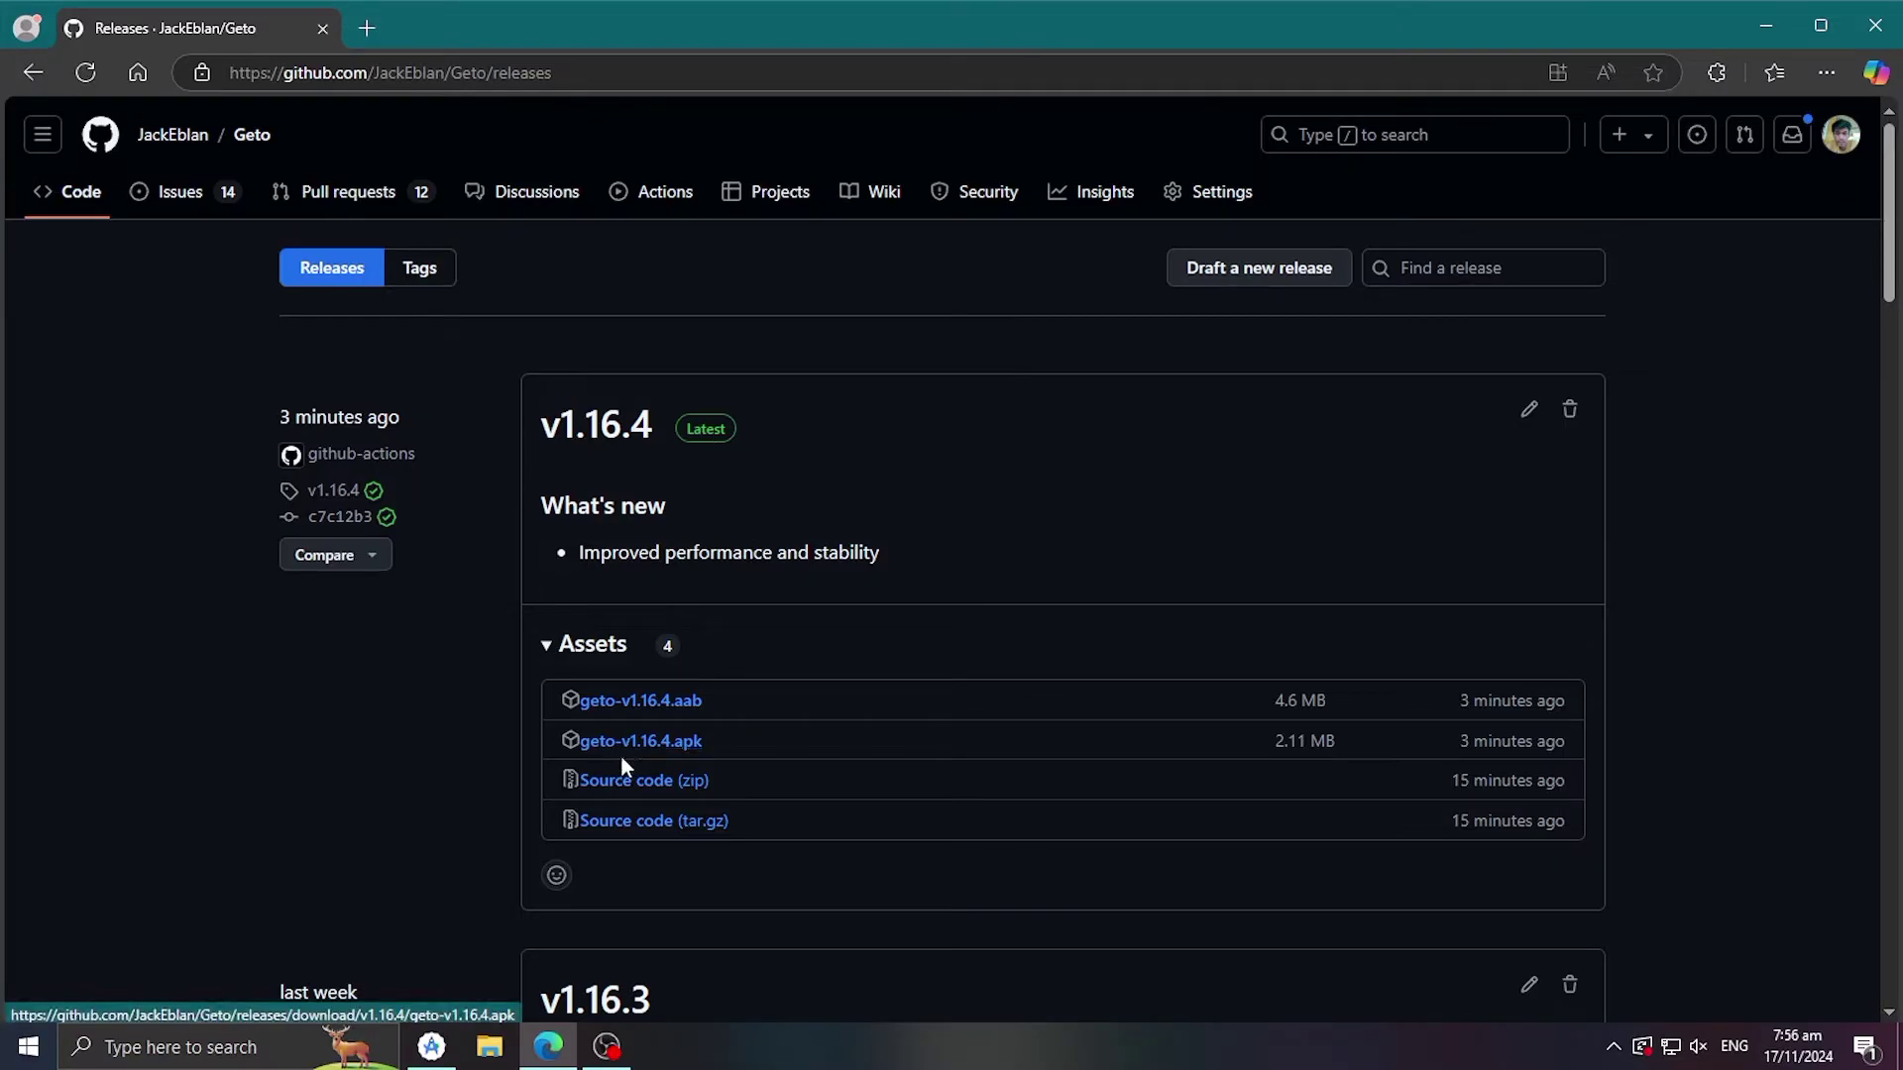
Step: Highlight the geto-v1.16.4.apk asset name under the Latest v1.16.4 release, then clear the selection
drag(559, 741, 705, 741)
click(986, 597)
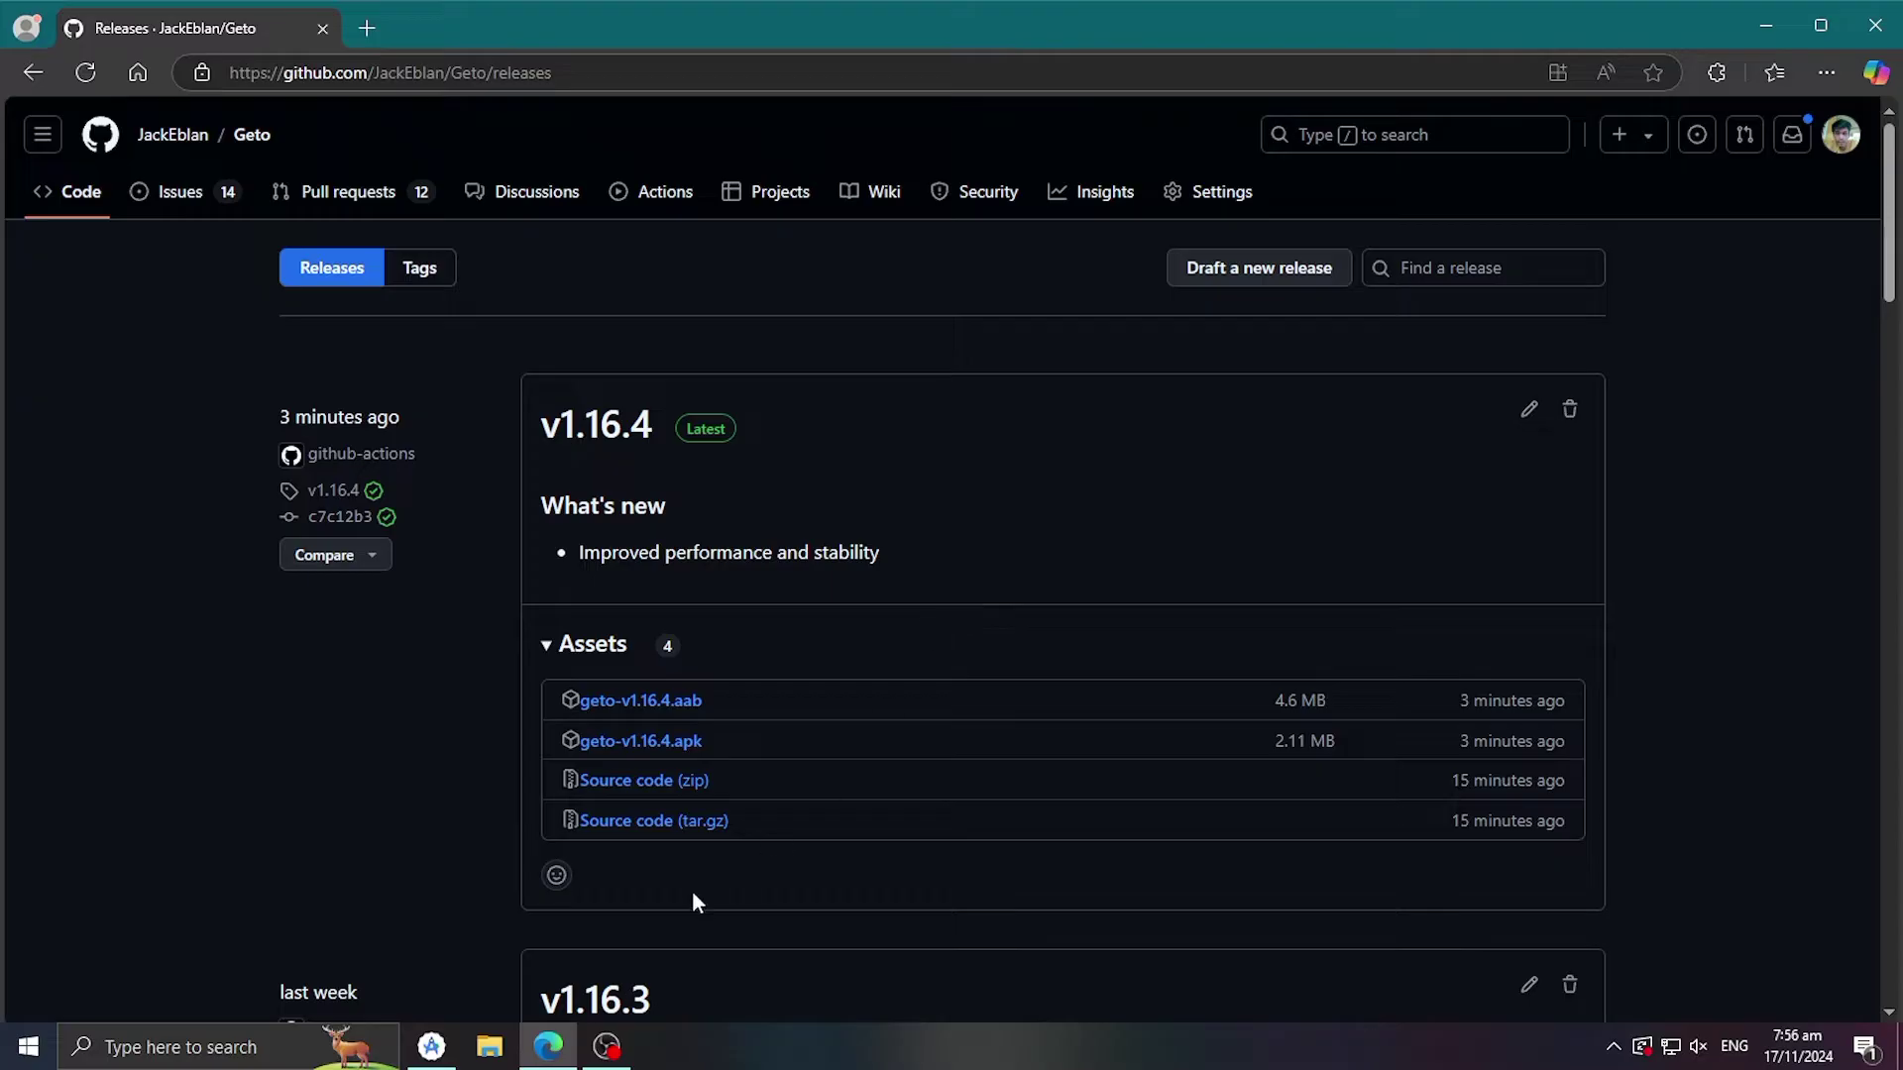
Step: In Android Studio, hide the project file tree and widen the phone mirror to fill the window
click(431, 1047)
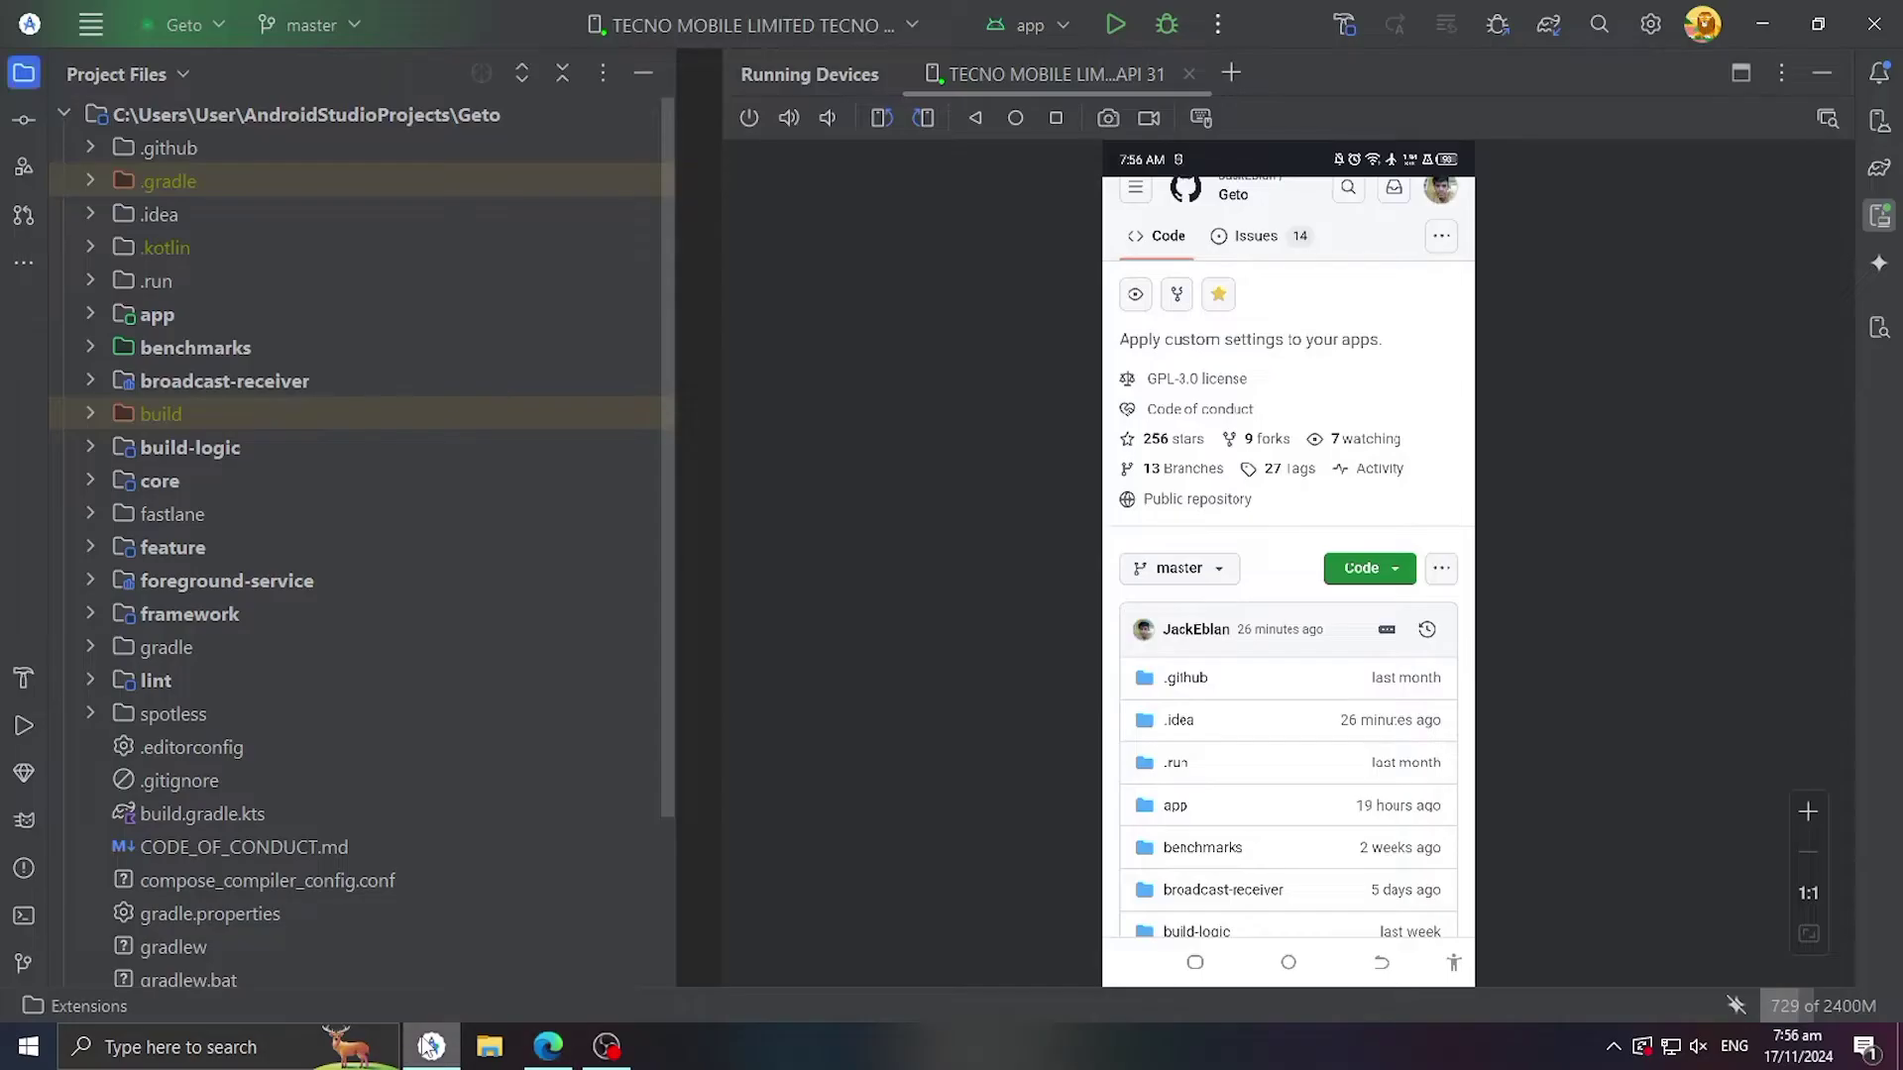
scroll(1278, 595, down, 10)
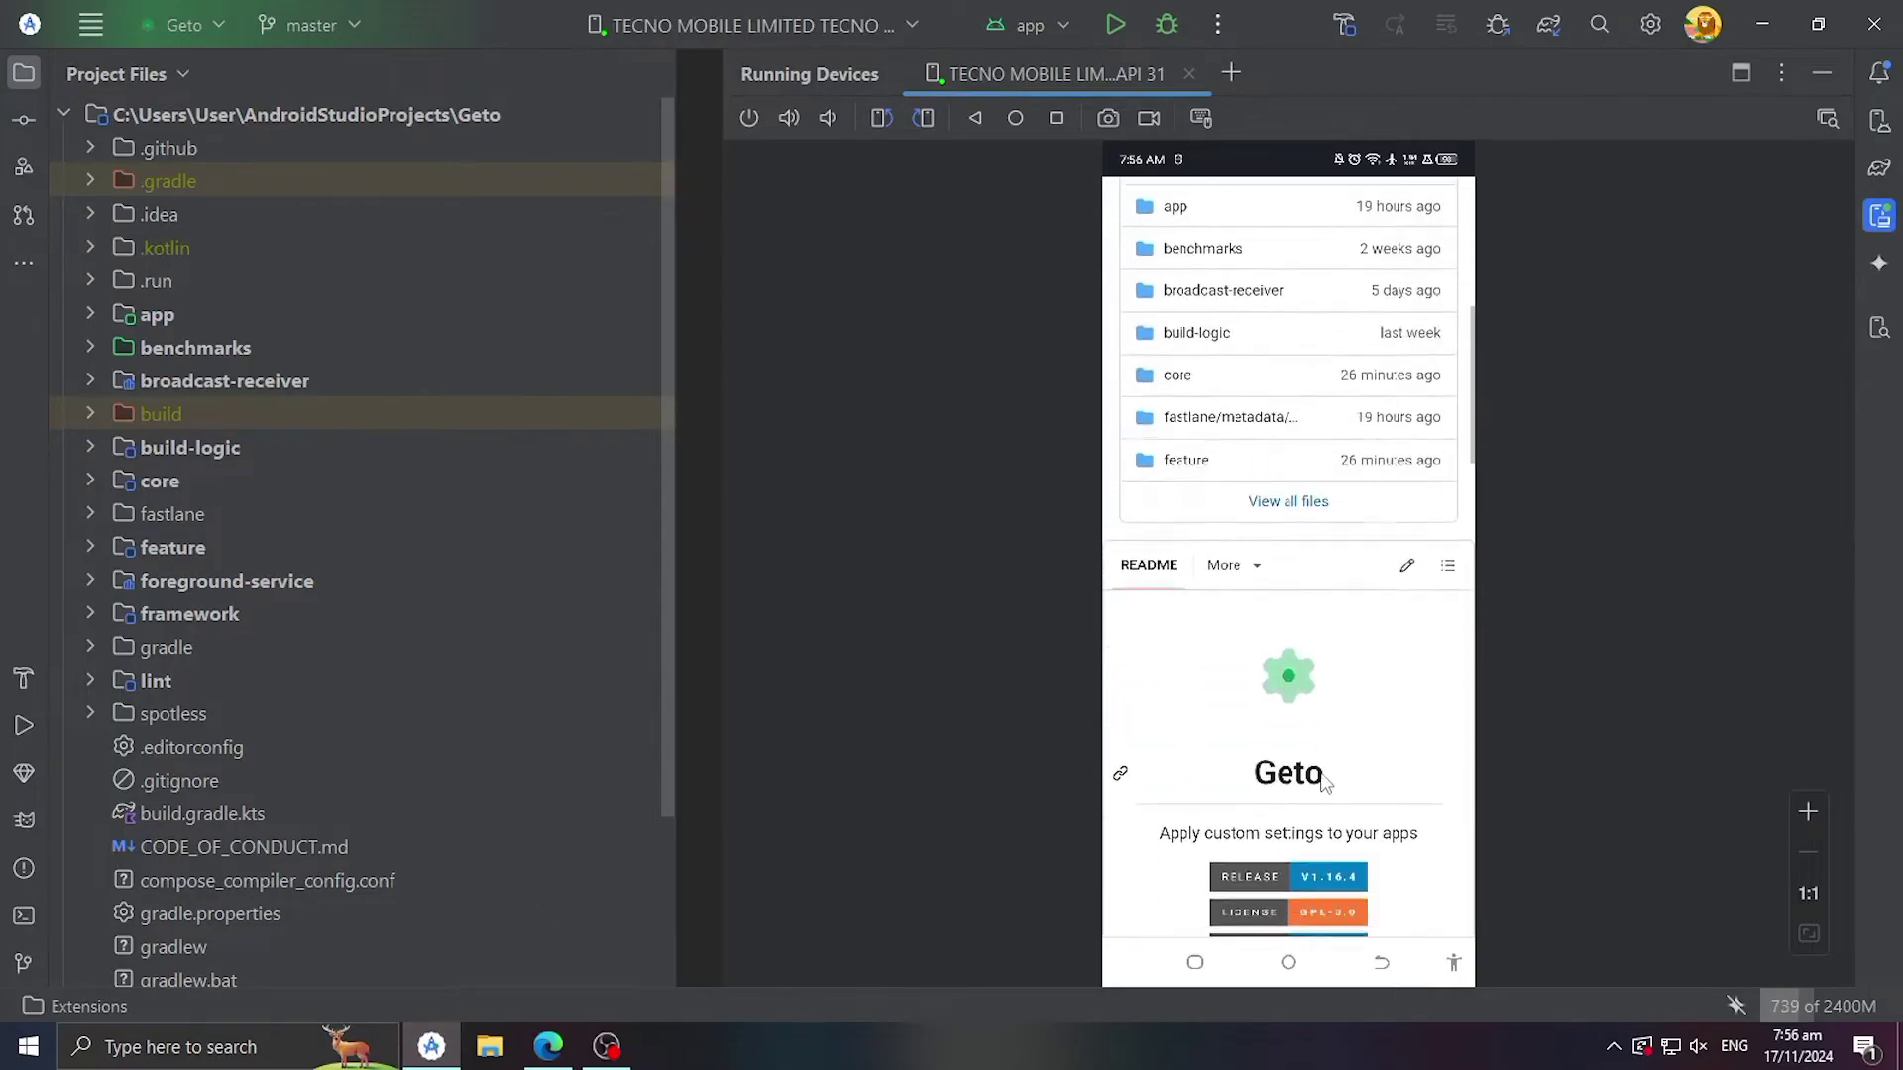
scroll(1324, 539, down, 5)
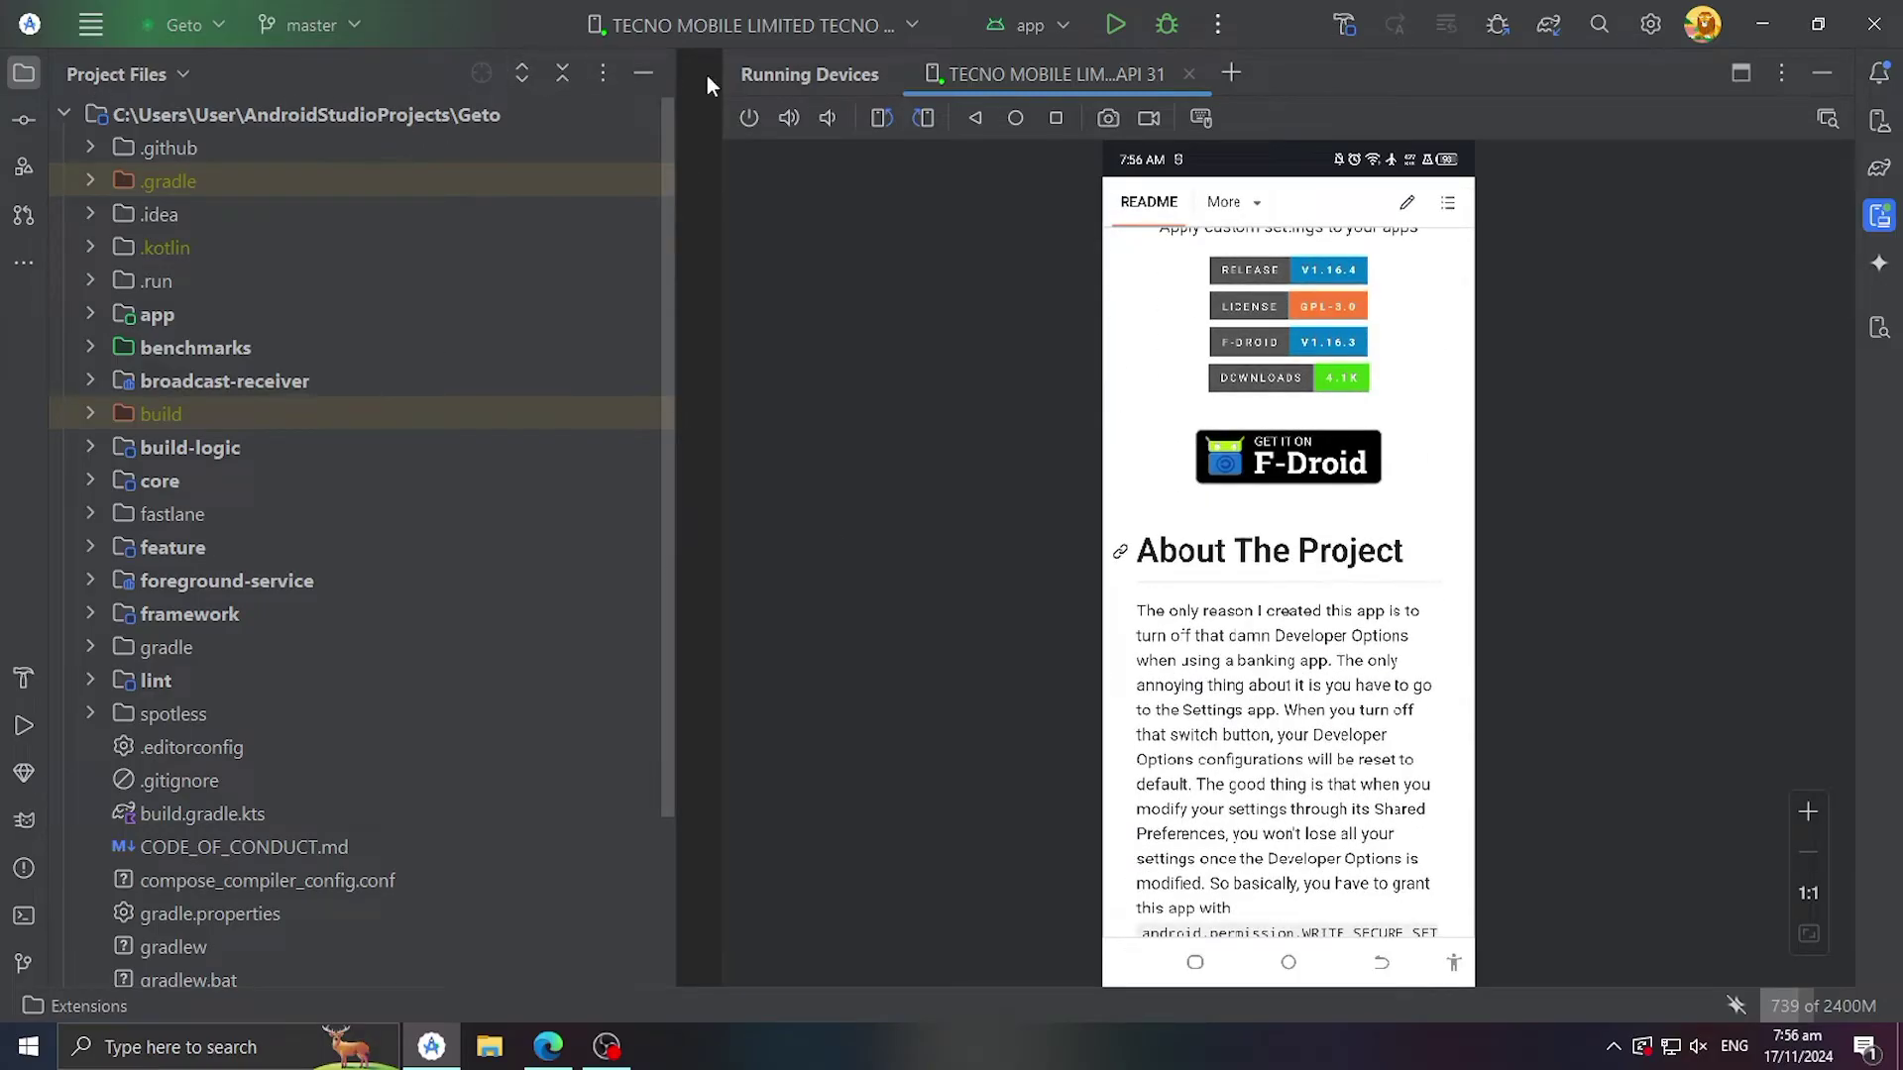
click(643, 76)
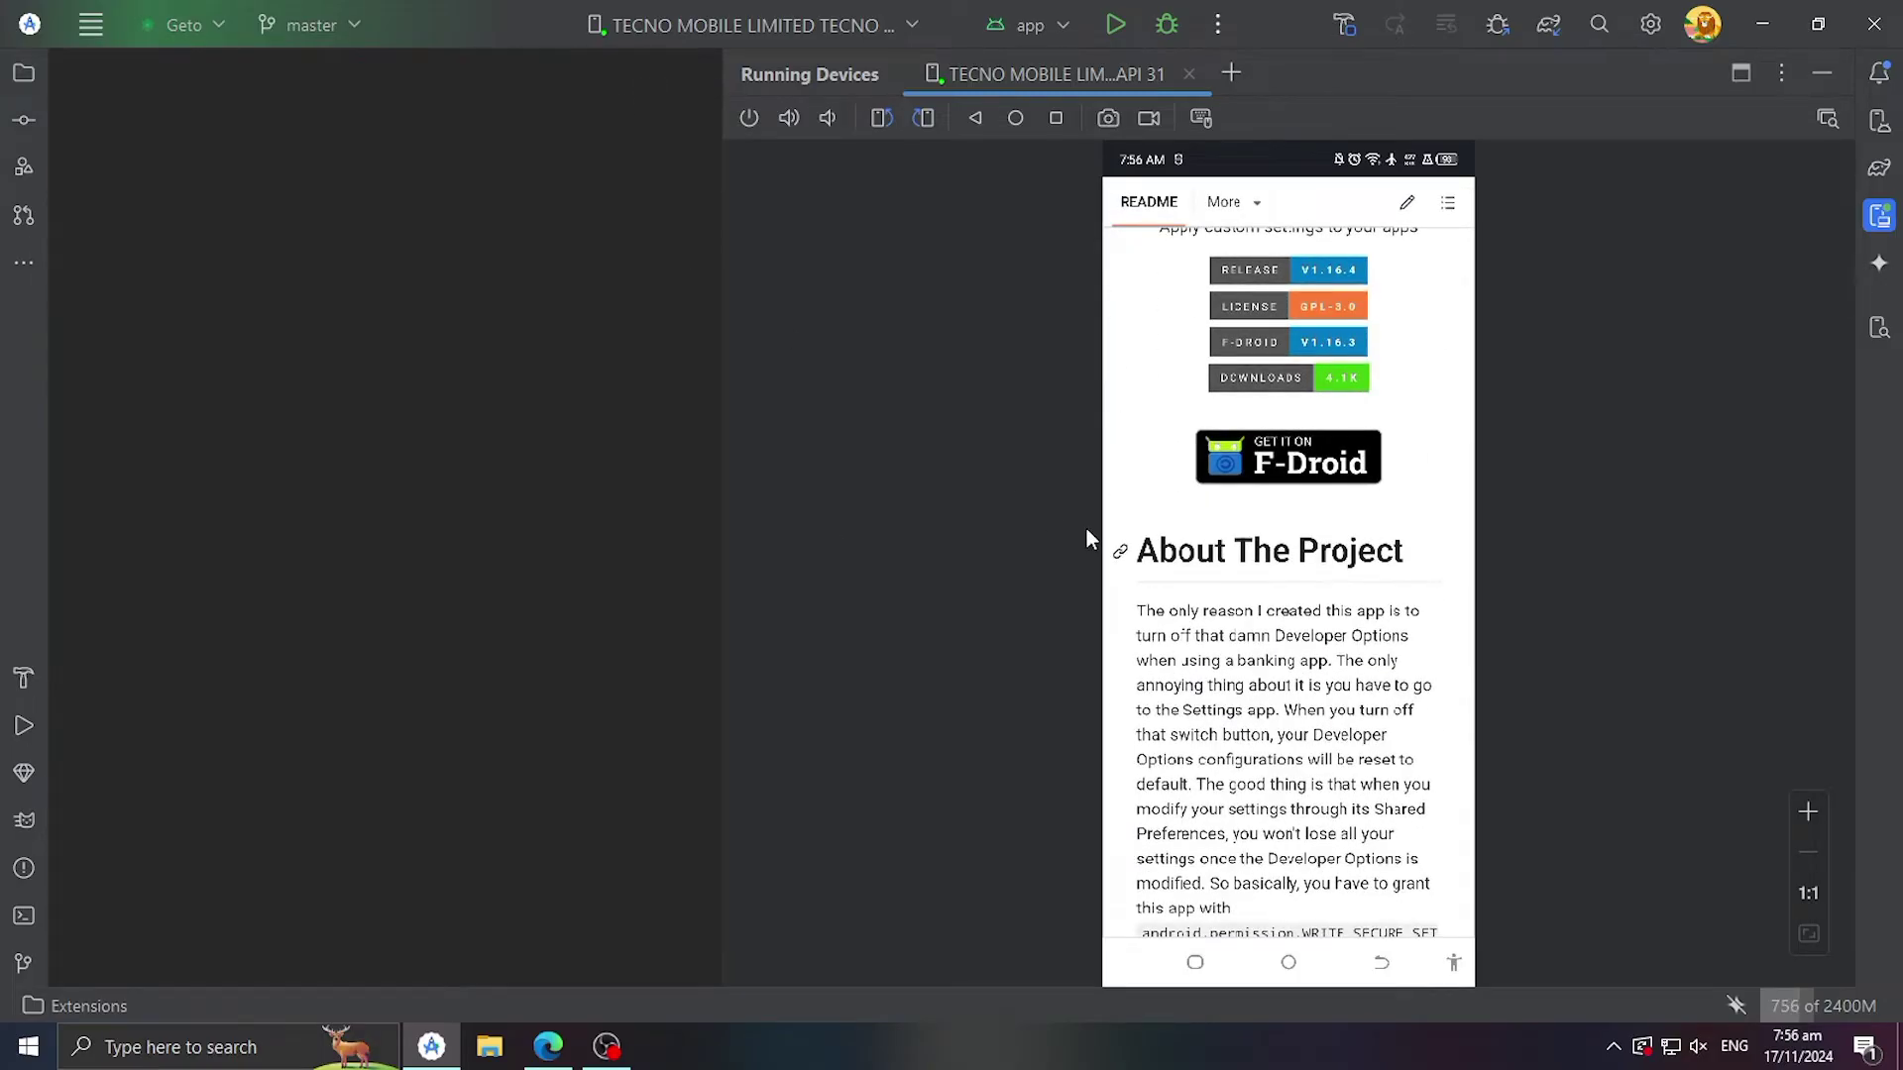
drag(719, 561, 43, 552)
Step: On the phone, download geto-v1.16.4.apk from the v1.16.4 release and view the browser's Downloads list
scroll(1030, 654, down, 10)
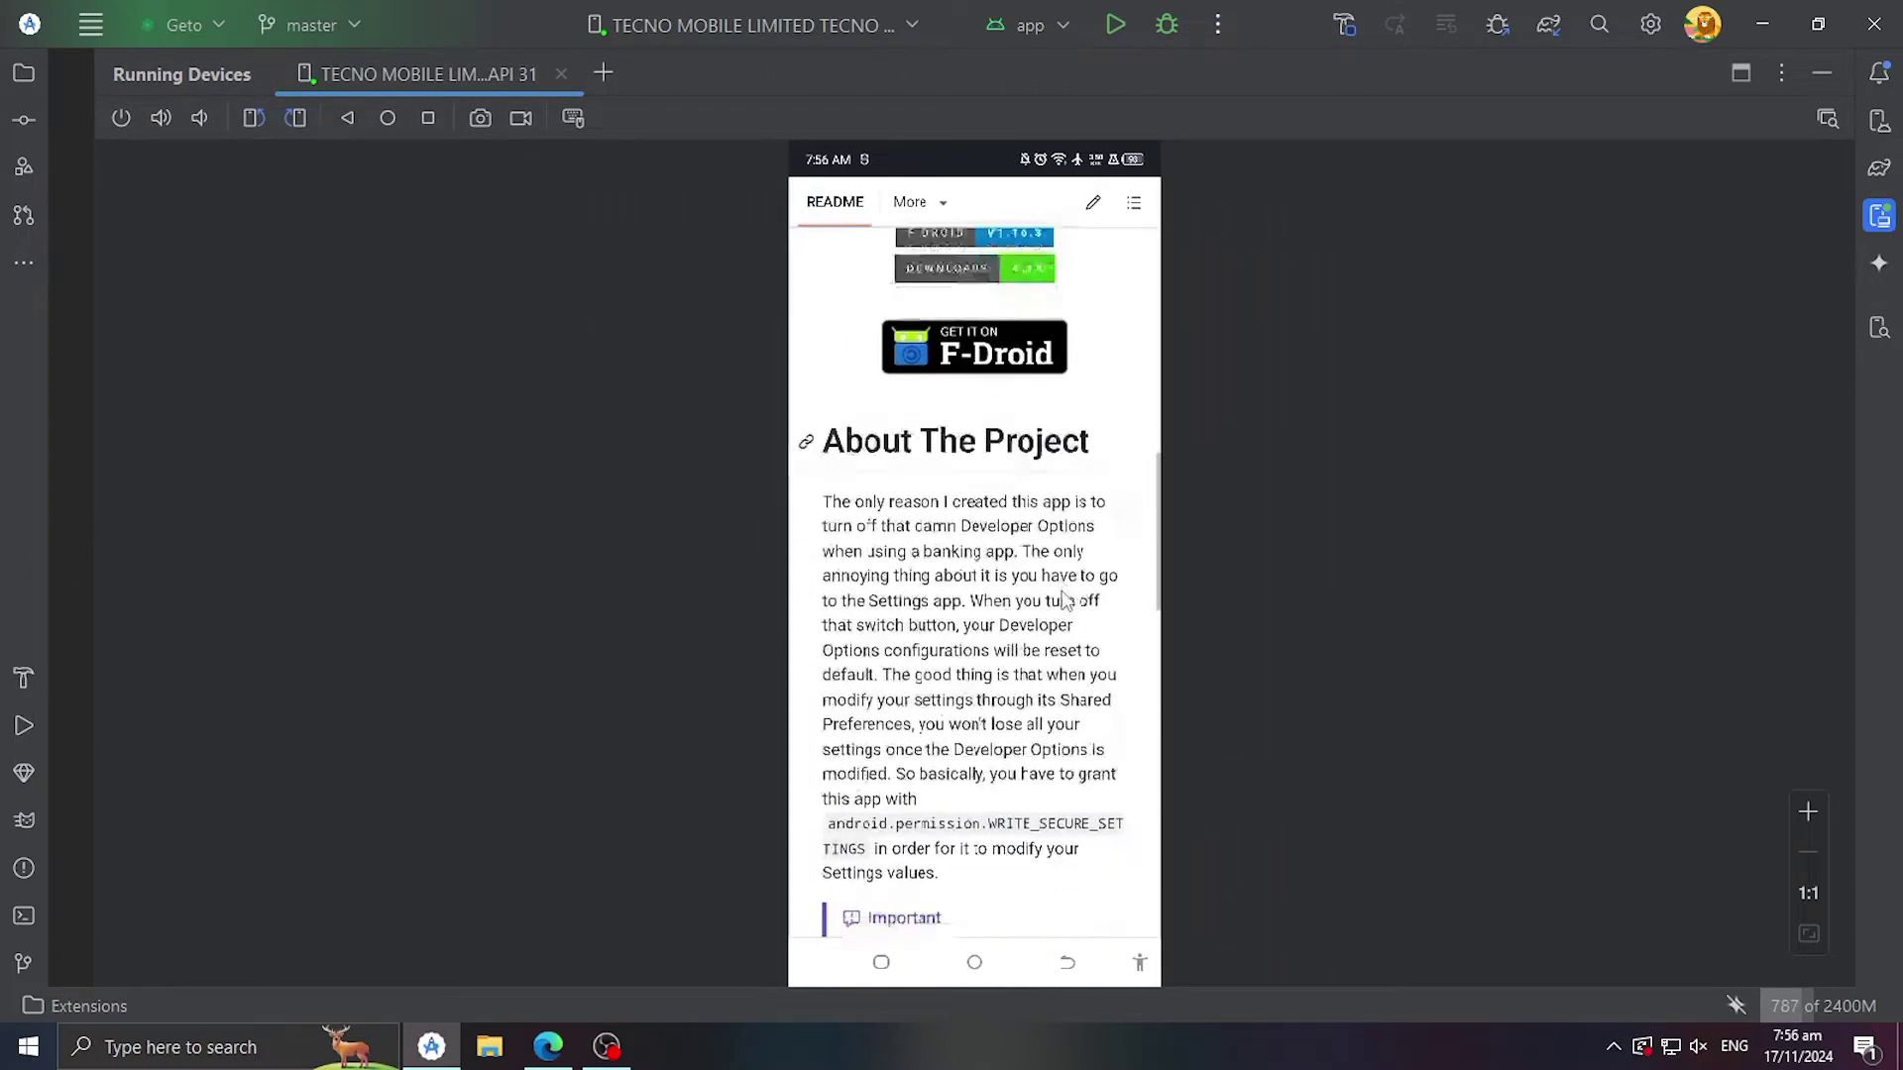
scroll(1053, 426, down, 5)
scroll(1070, 514, up, 3)
click(863, 561)
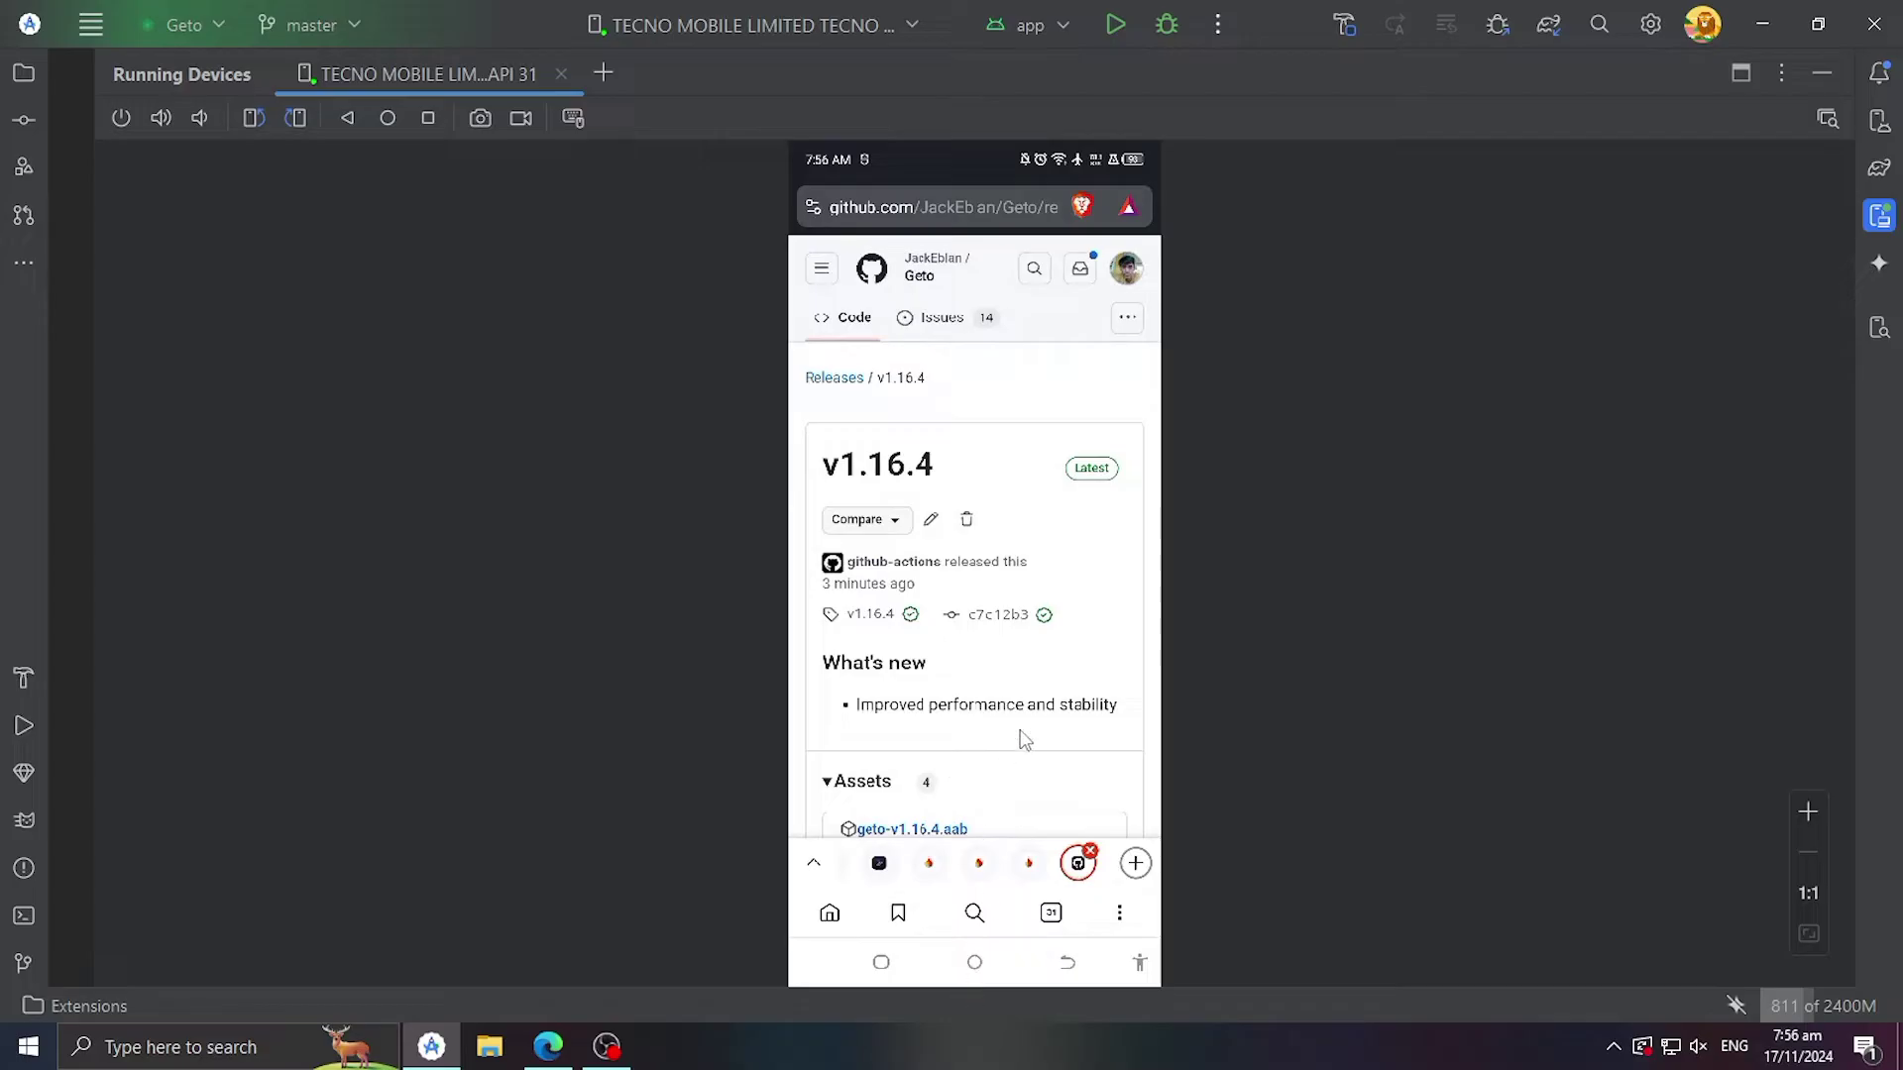
drag(1020, 735, 990, 509)
click(921, 678)
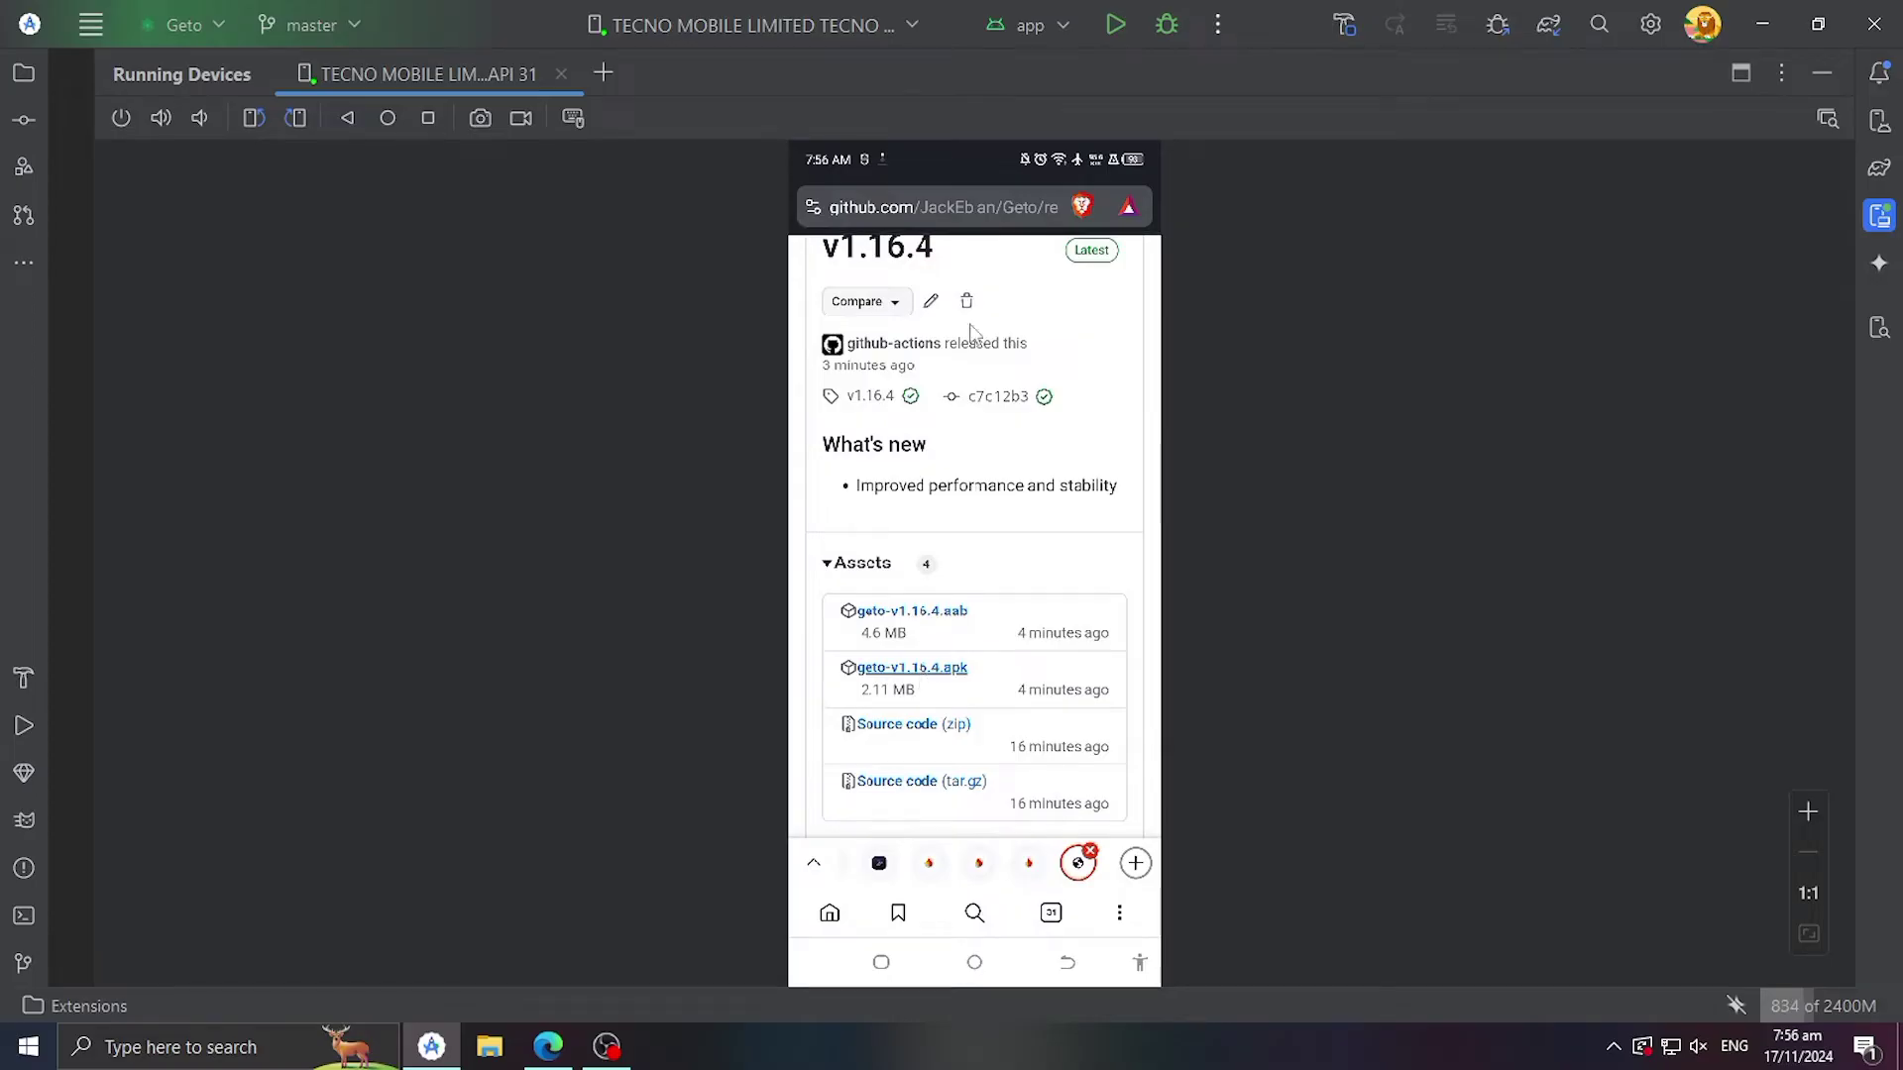
click(1119, 913)
click(998, 442)
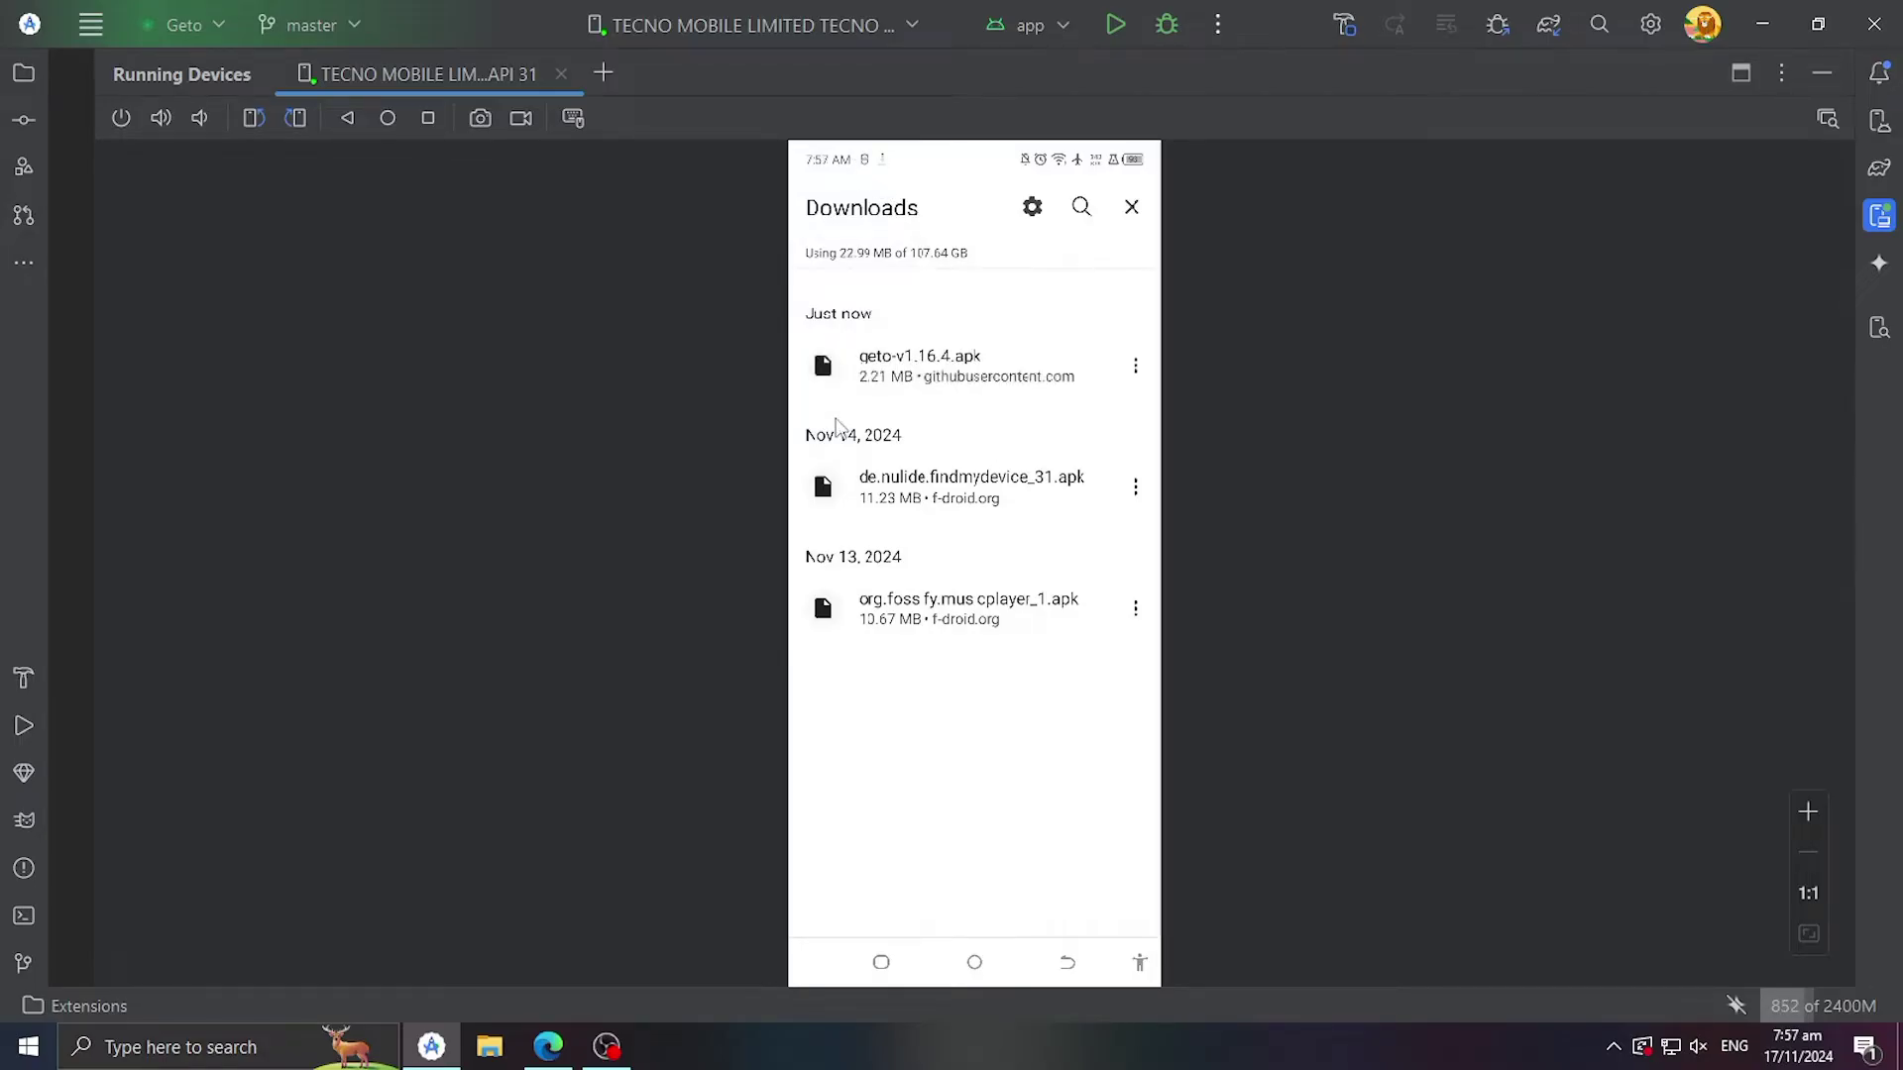
Step: Check the APK download progress in the phone's notification shade
drag(991, 156, 1075, 516)
click(1128, 488)
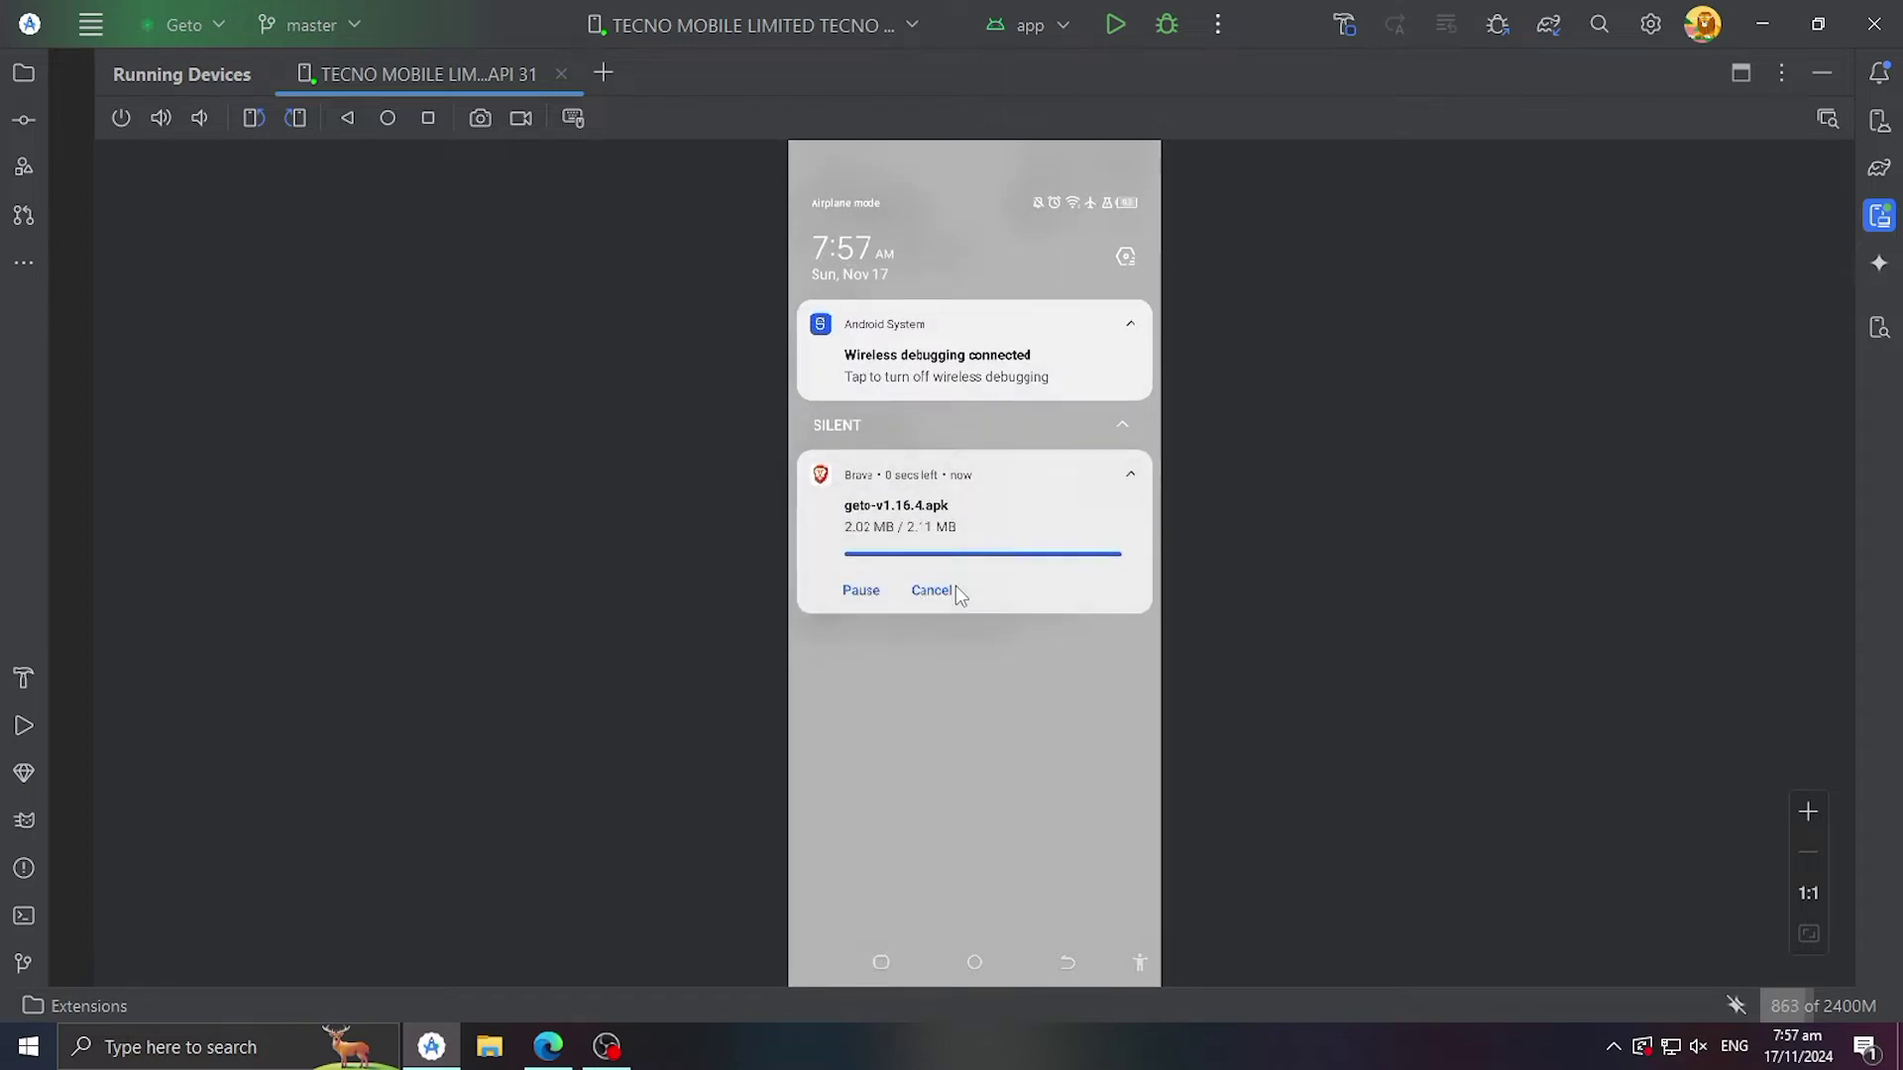
click(944, 592)
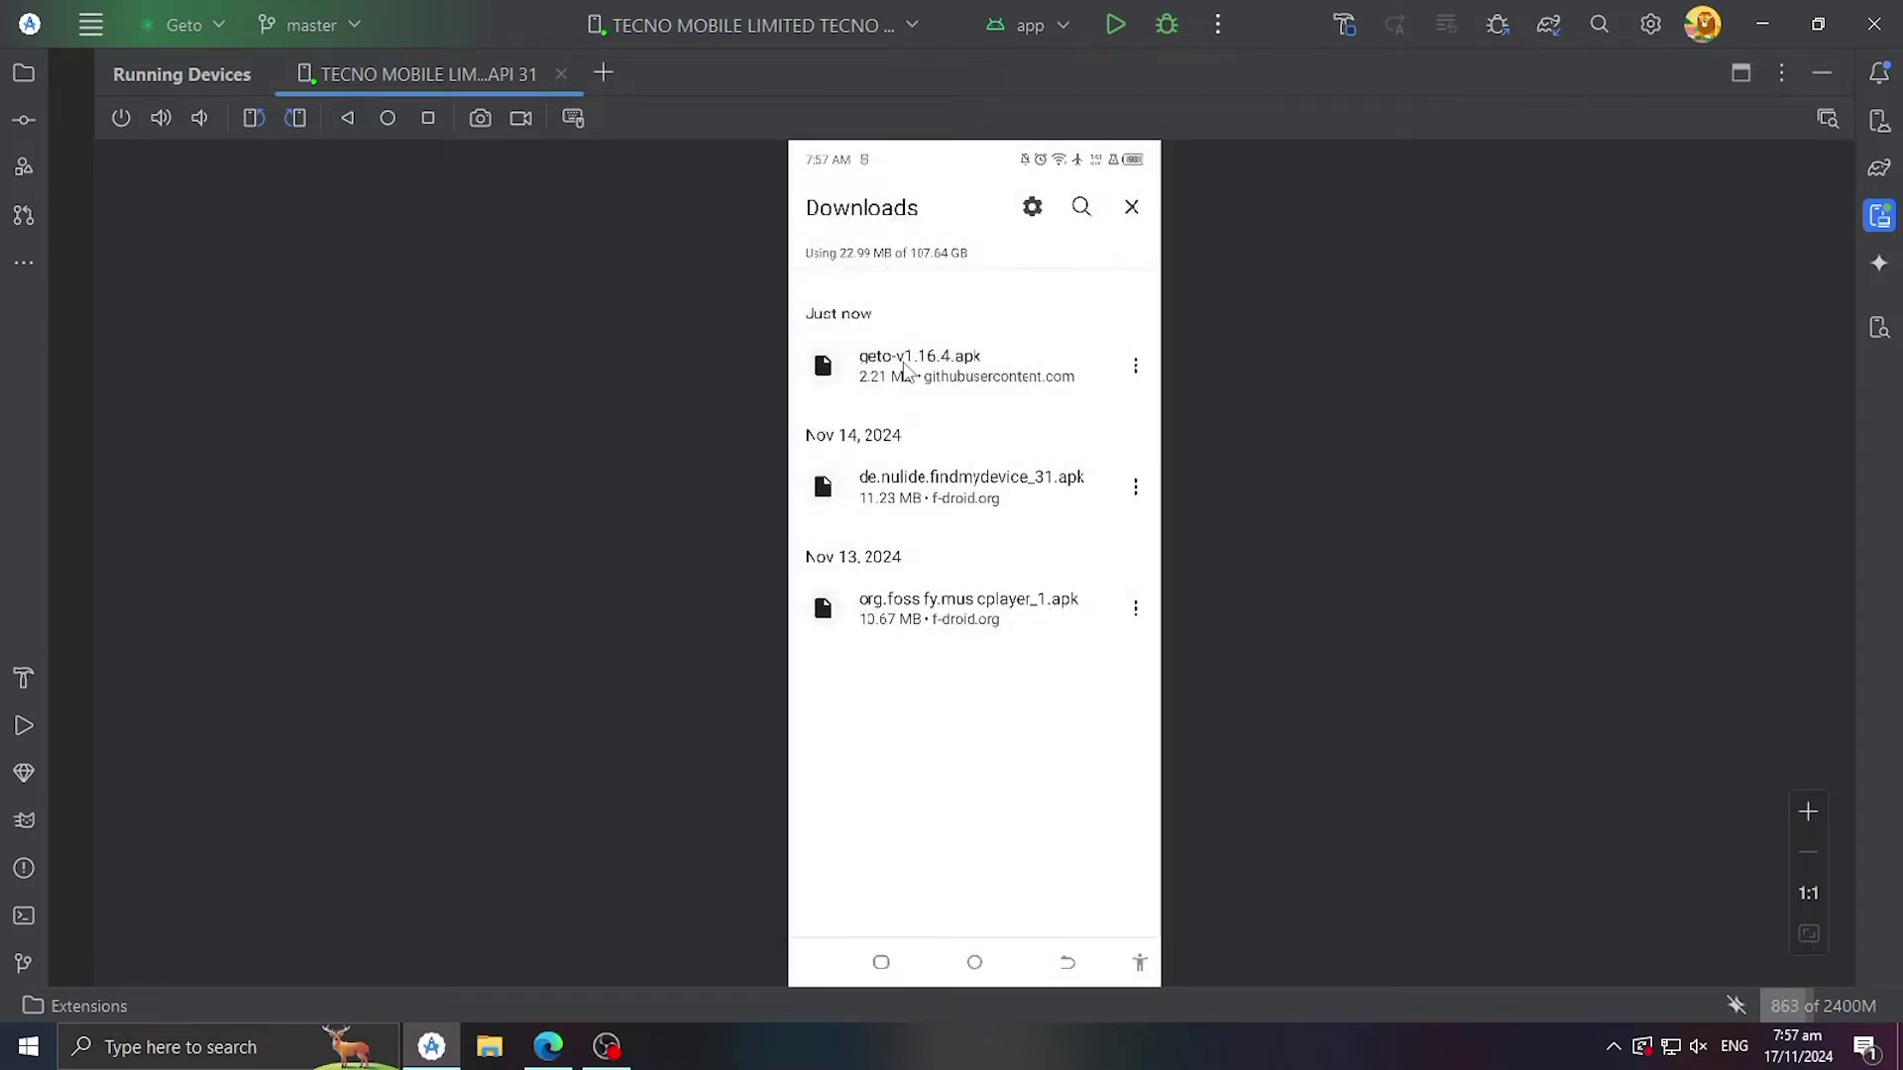
Step: Install geto-v1.16.4.apk on the phone, choosing Install without scanning
click(904, 368)
click(1049, 897)
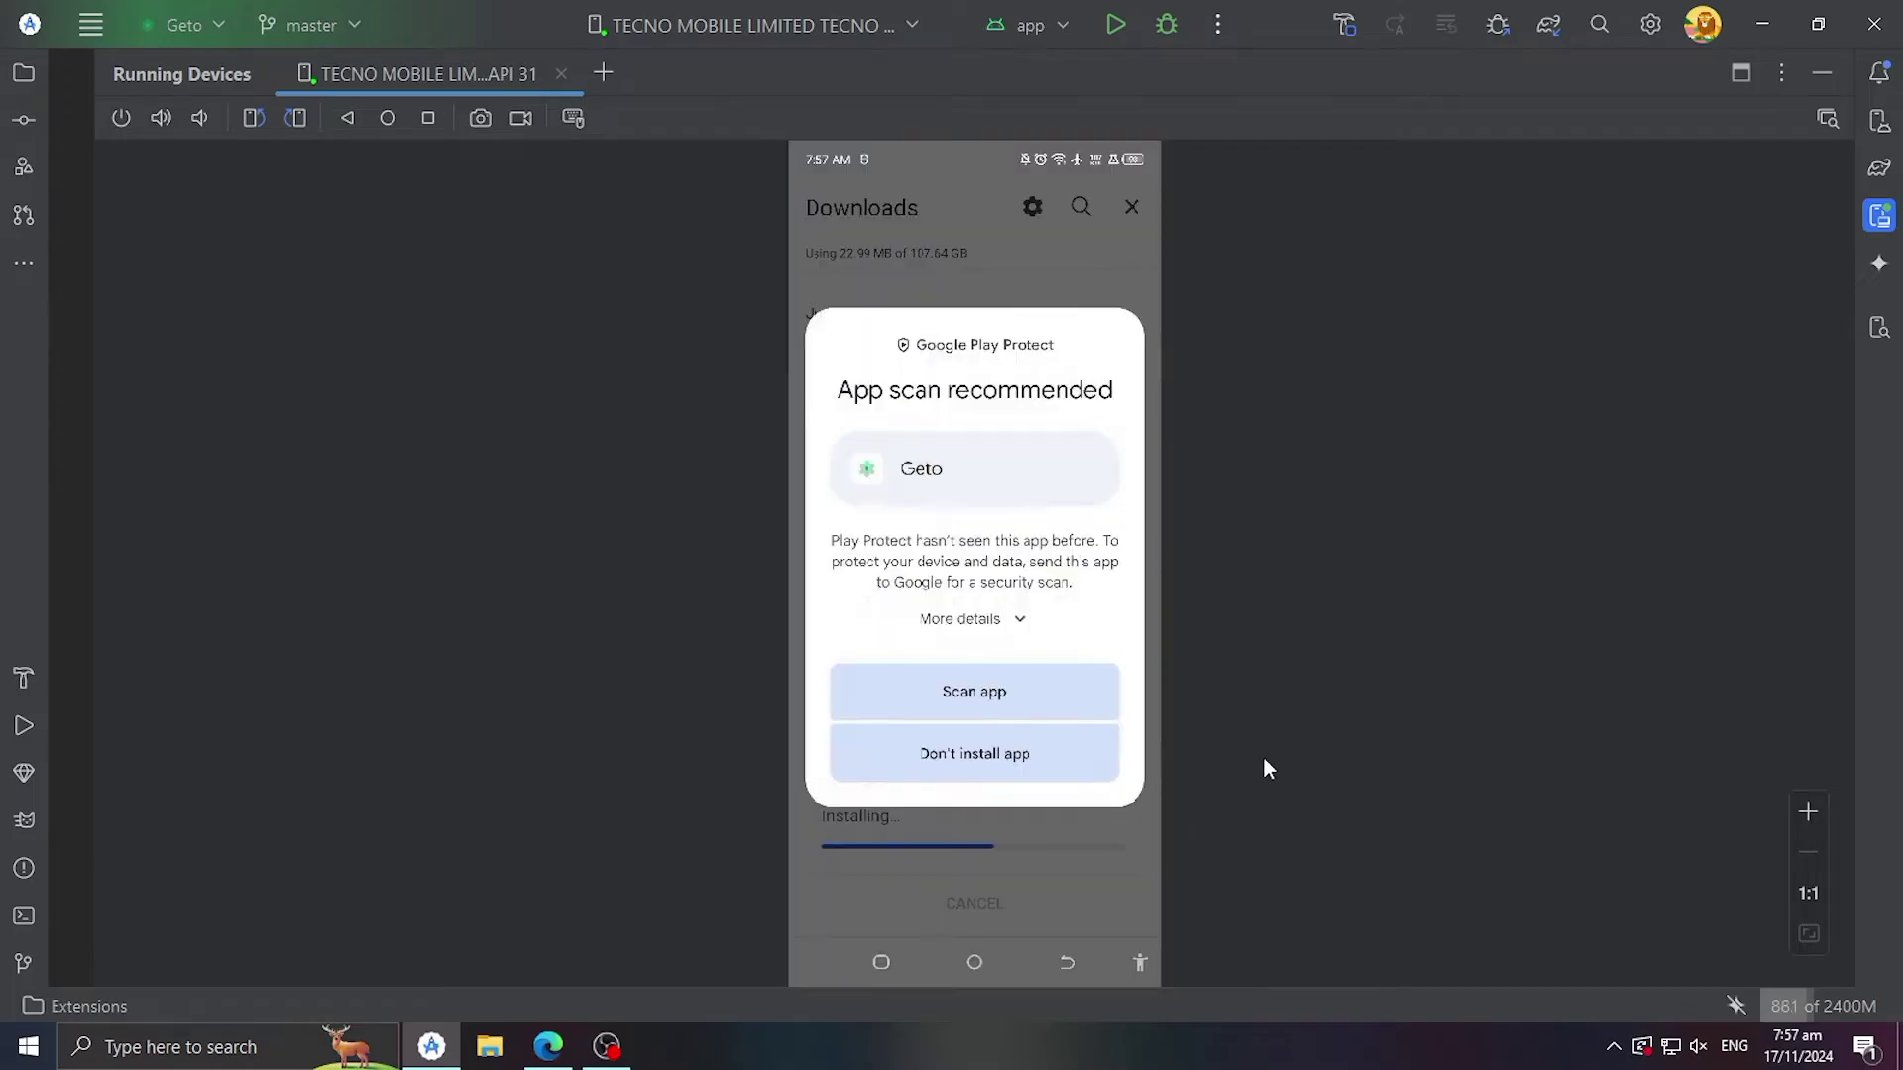
click(967, 622)
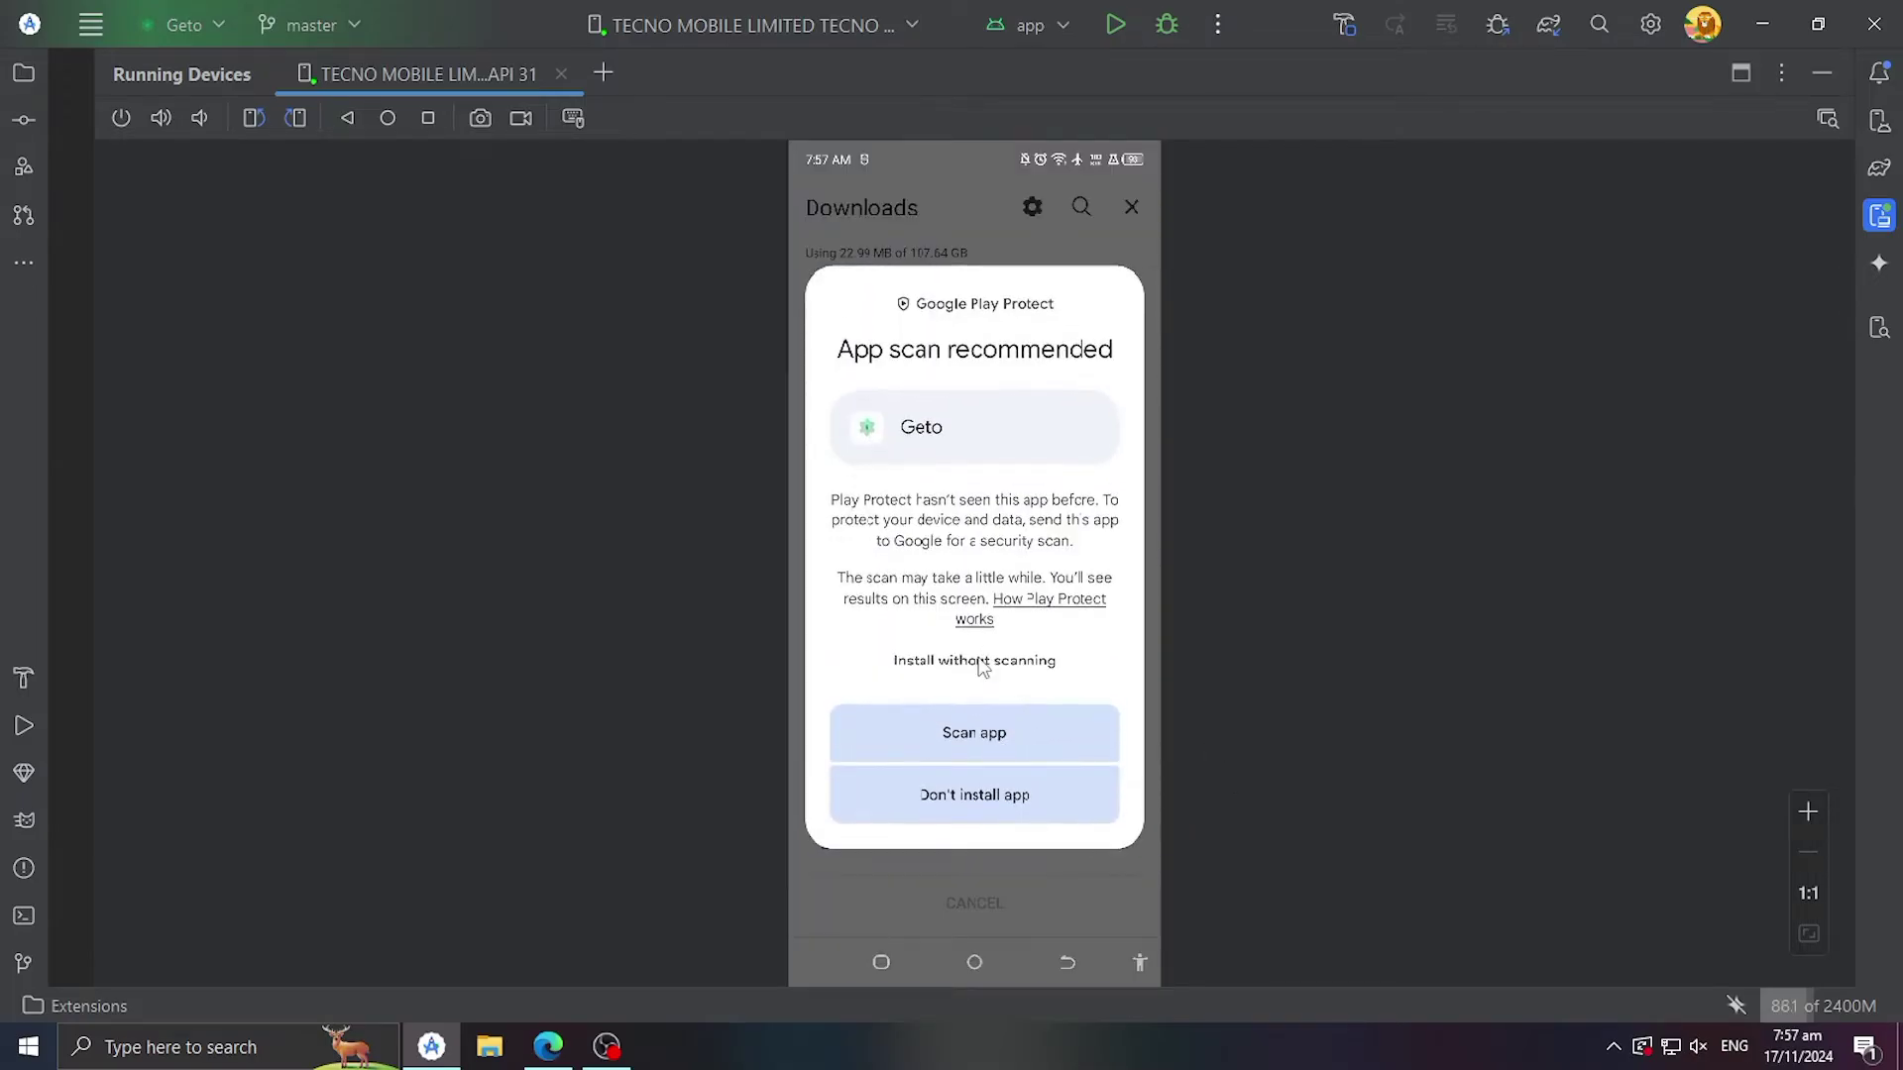
click(982, 660)
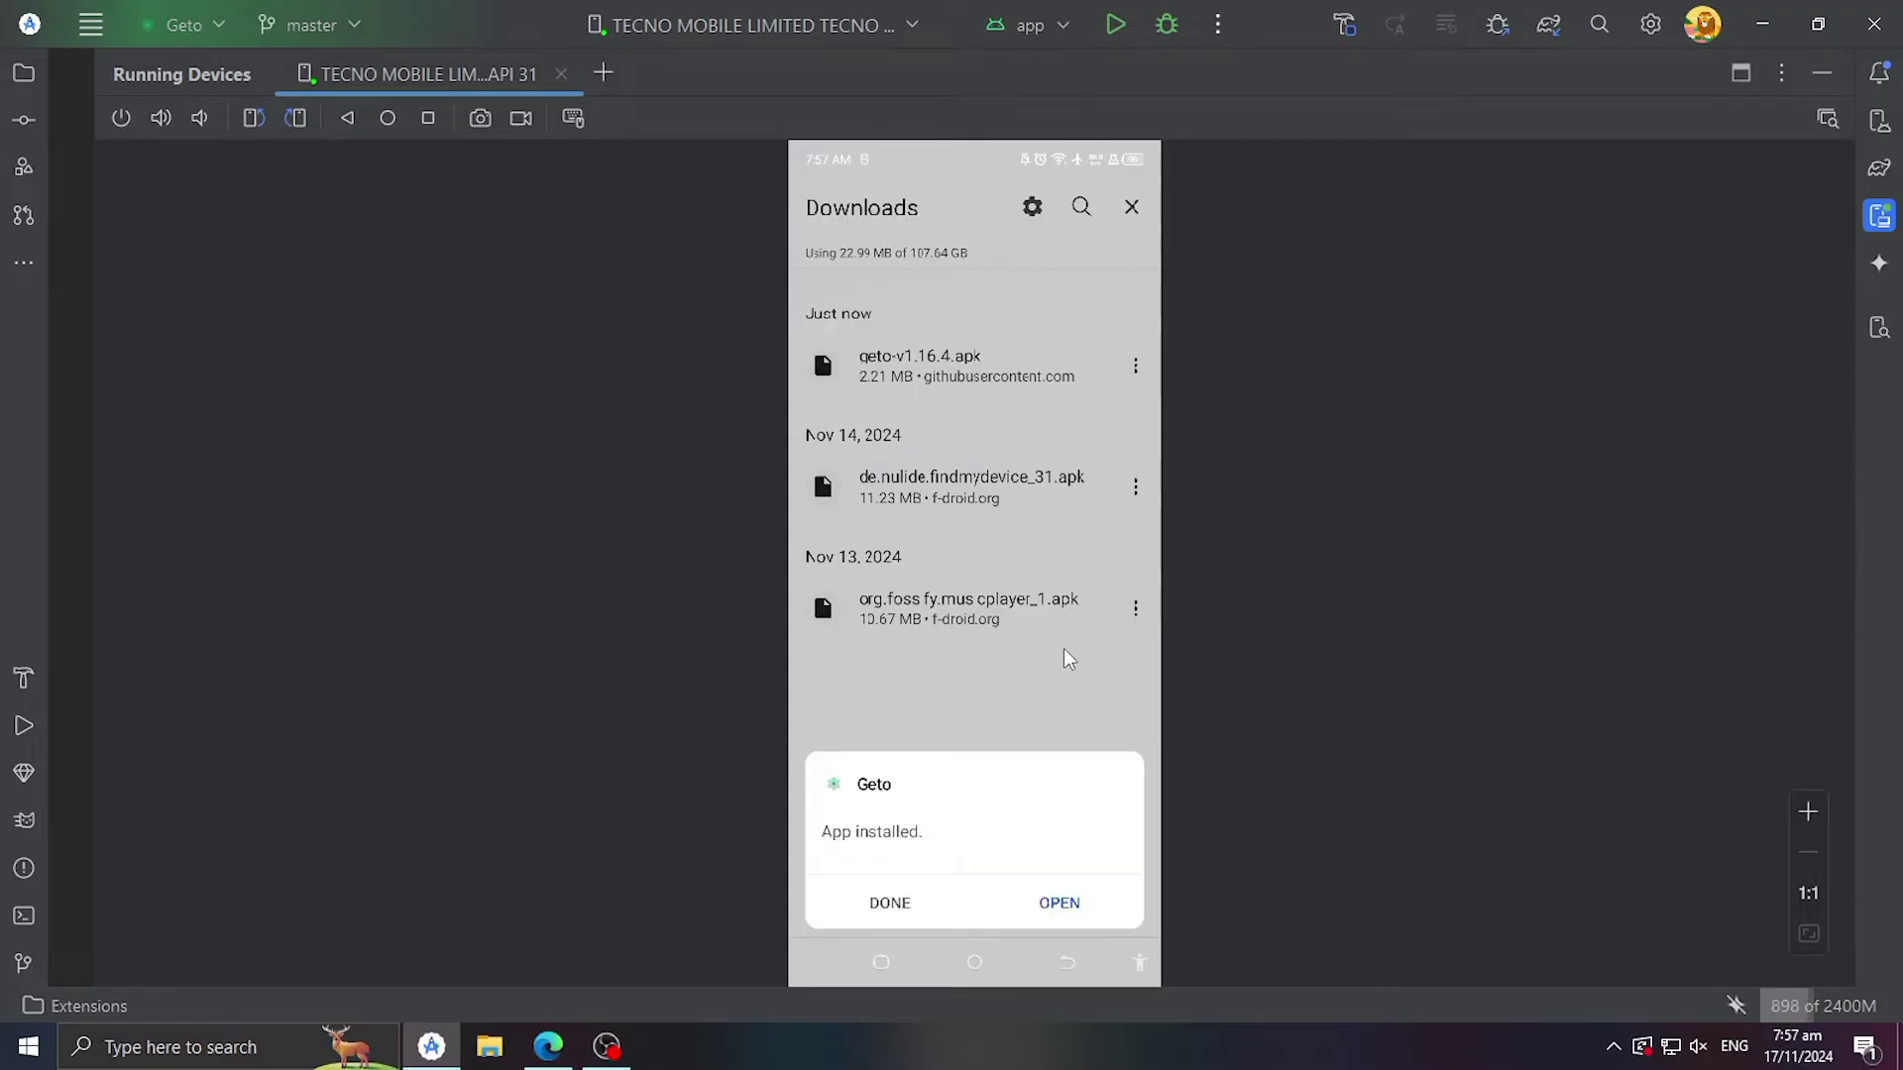
Step: Launch Geto and scroll its Apps list down to GCash
click(1053, 903)
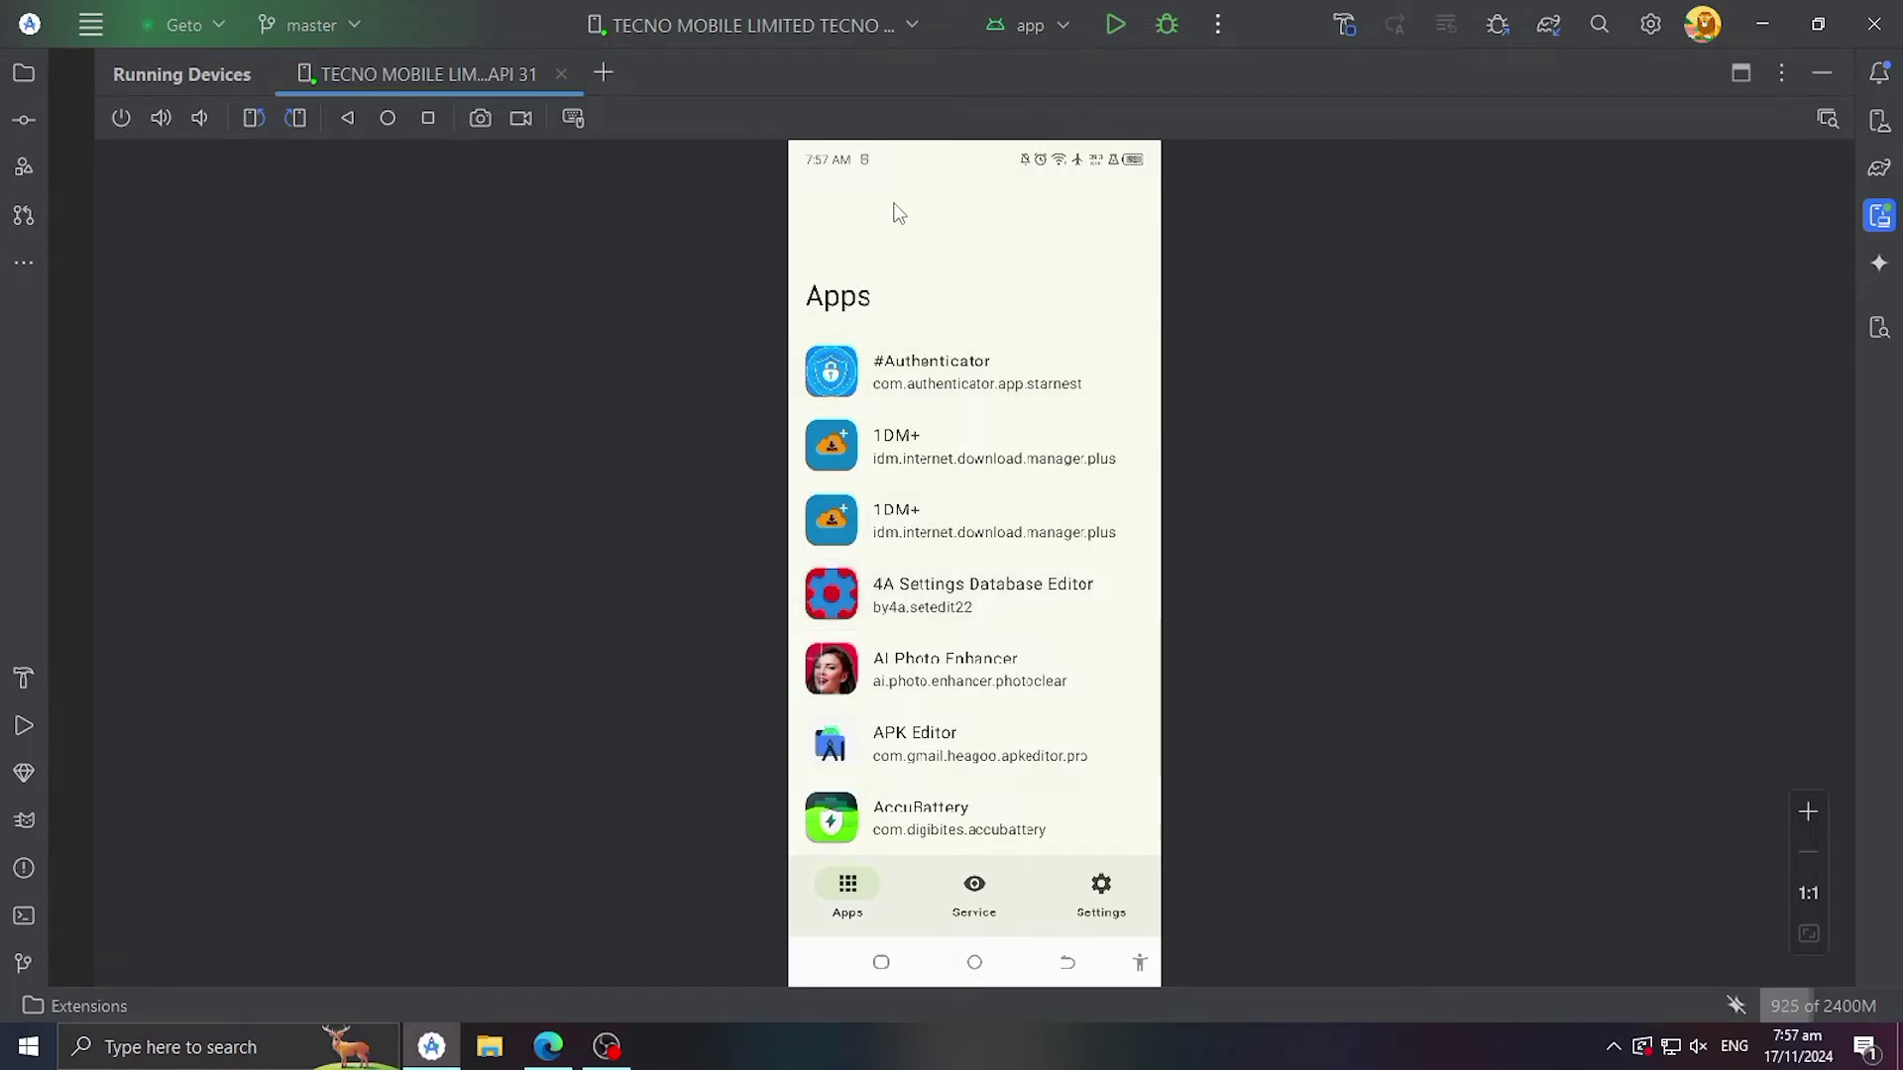
scroll(899, 213, down, 15)
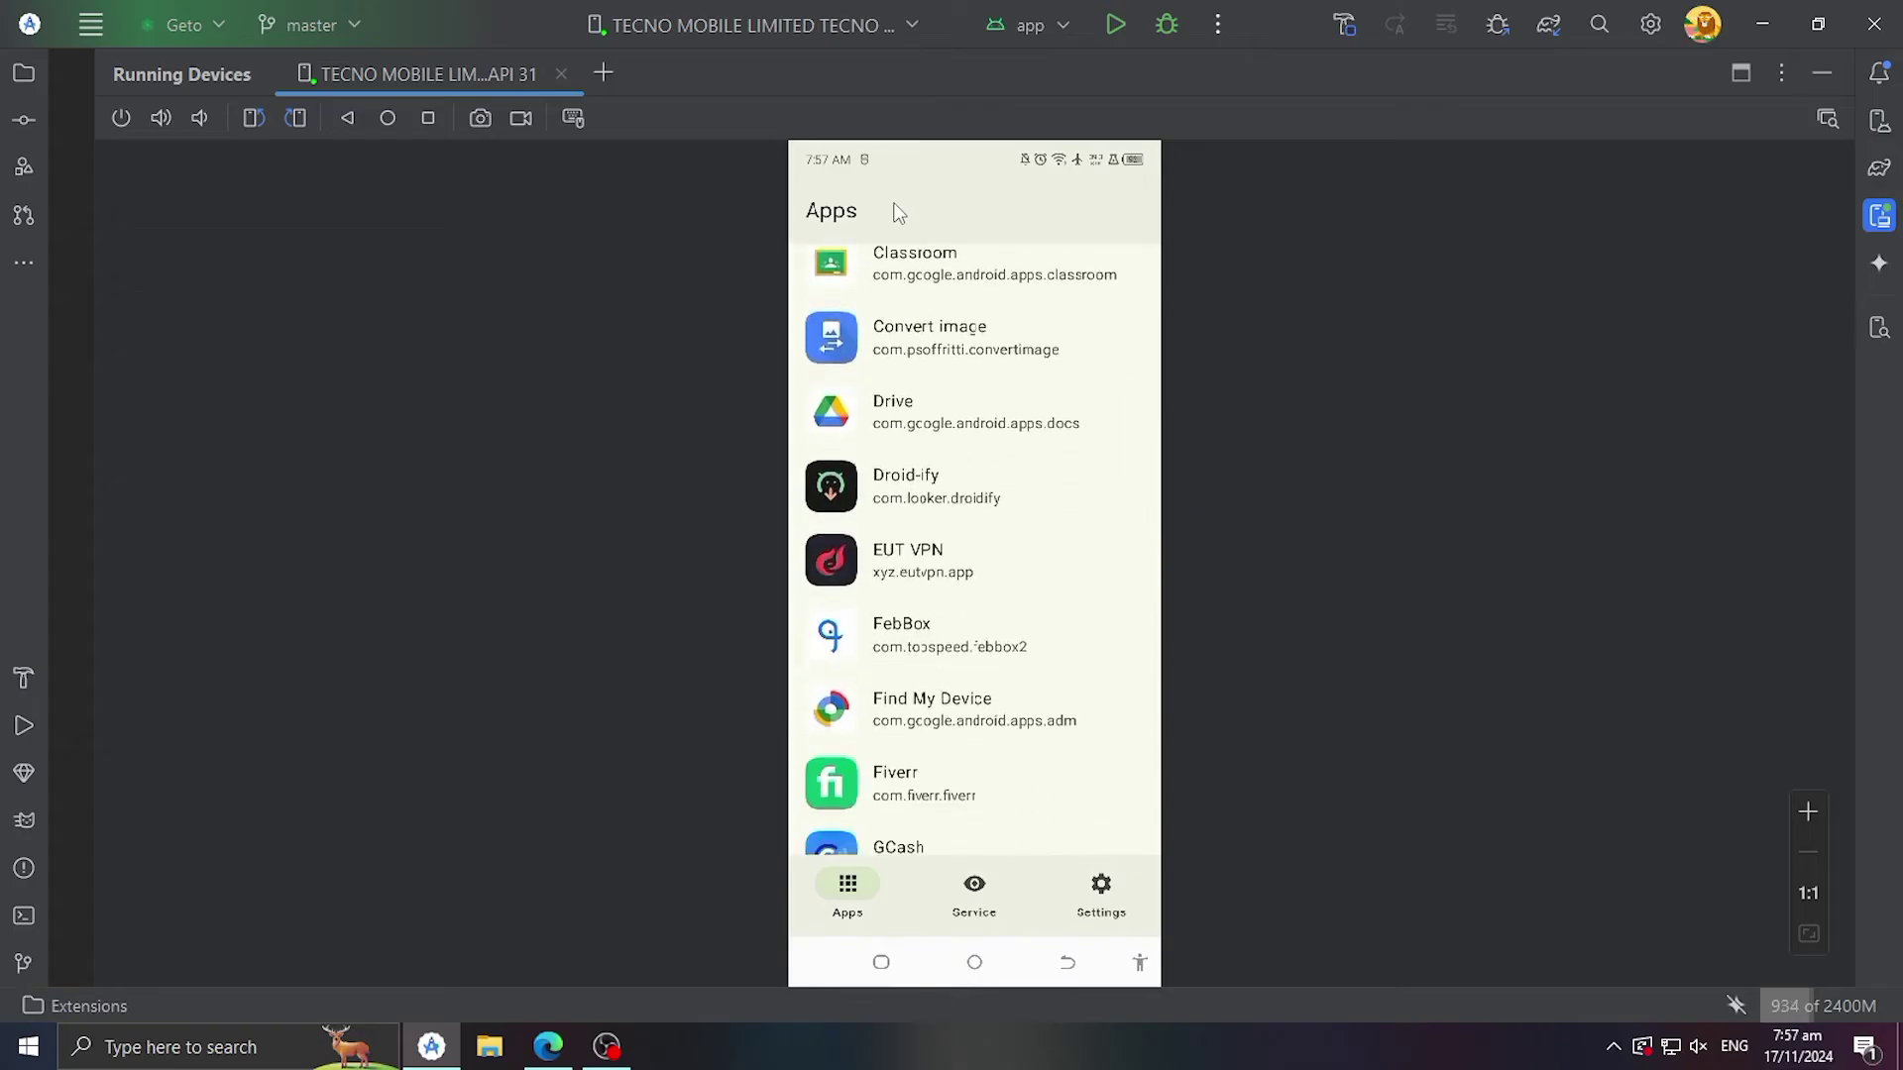
scroll(899, 213, down, 10)
scroll(899, 214, up, 3)
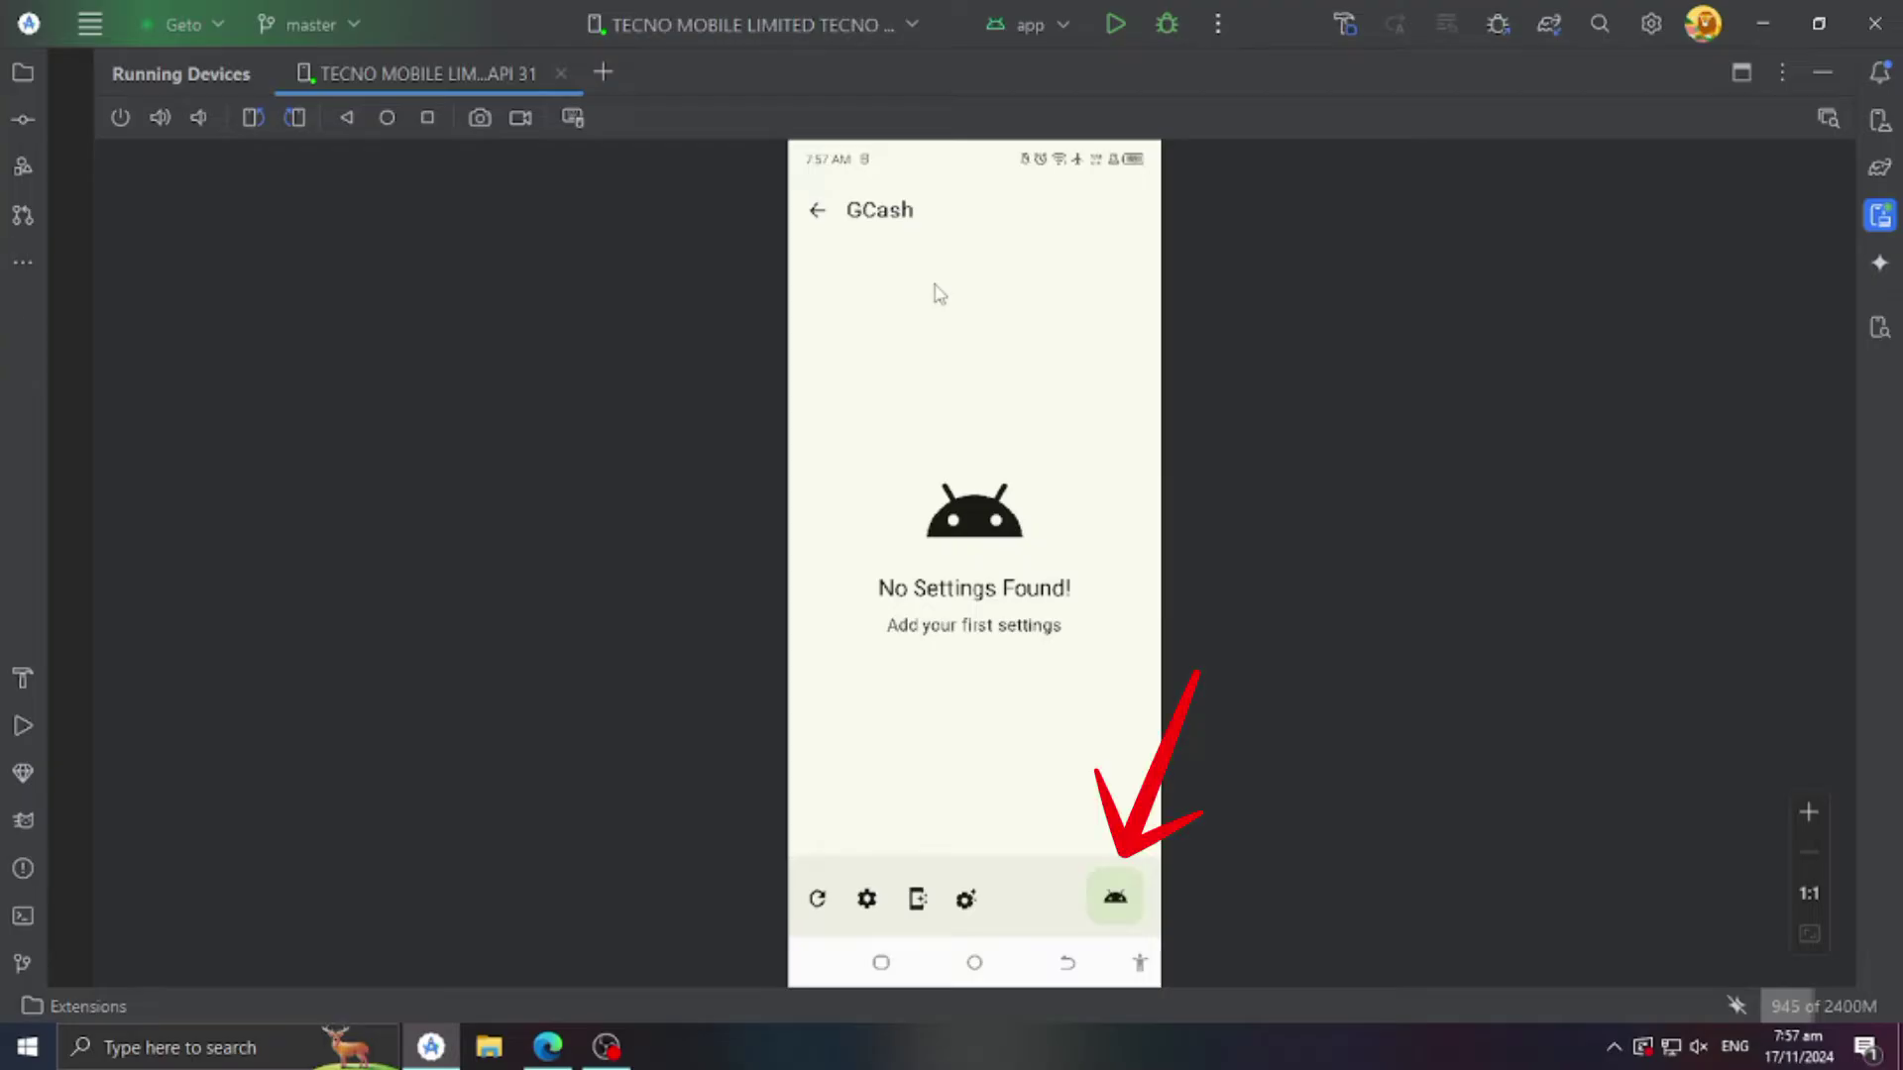
Step: Bring up GCash's setting templates, such as Hide Developer Options and Hide USB Debugging
click(968, 901)
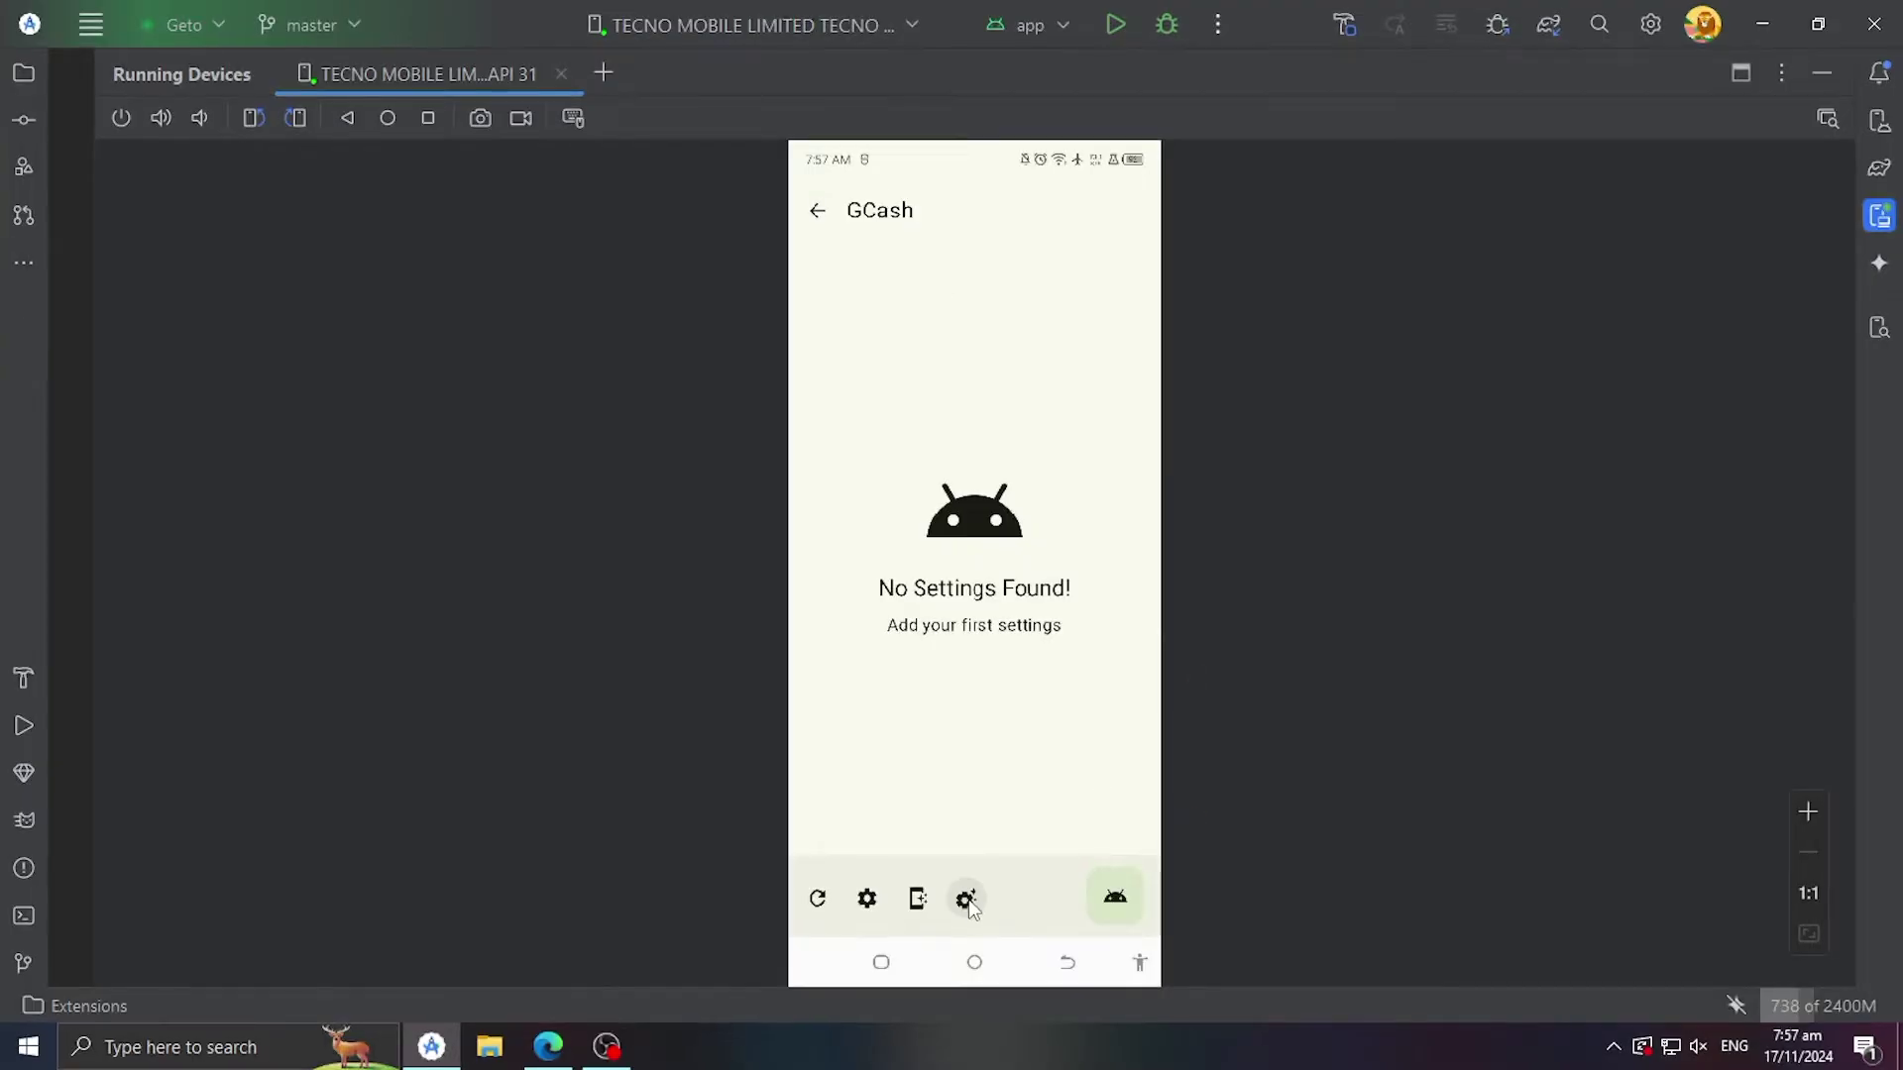
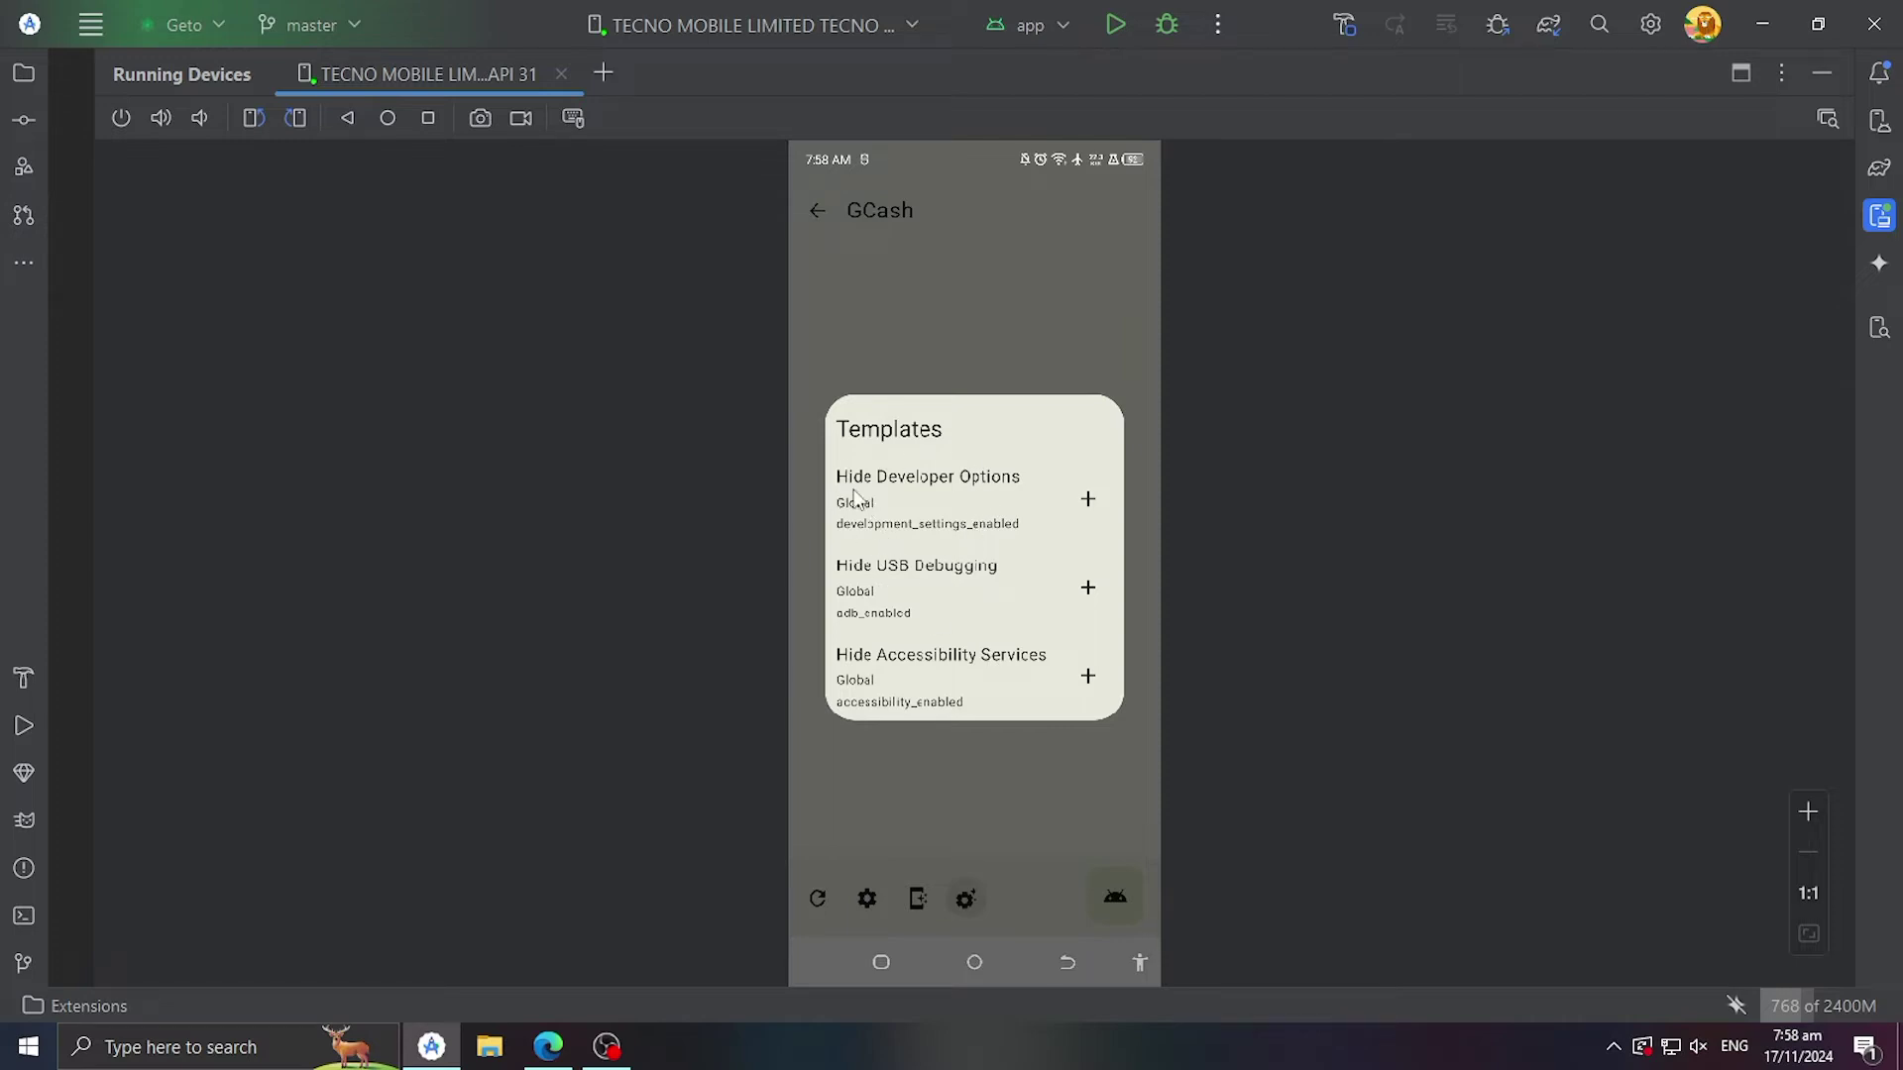
Step: Add and apply GCash's Hide Developer Options template, raising a WRITE_SECURE_SETTINGS permission error
click(1087, 500)
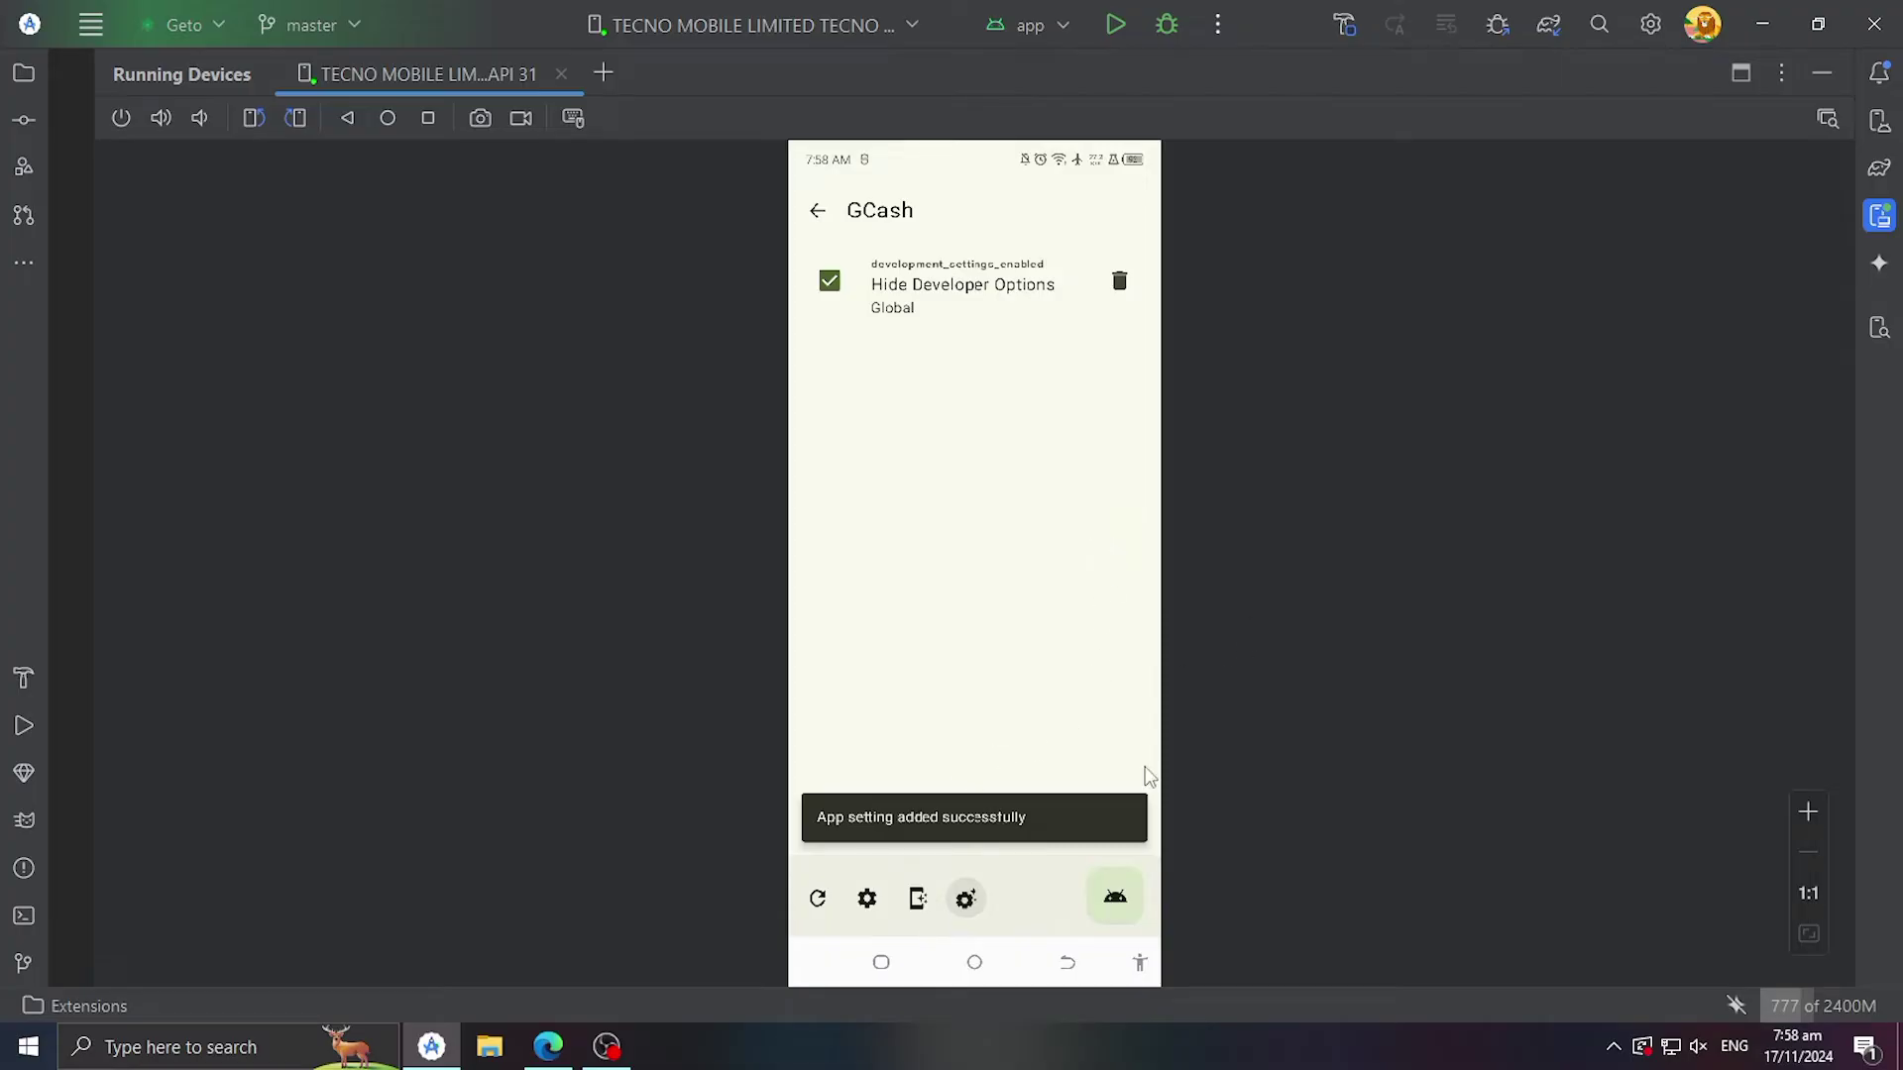
click(1116, 901)
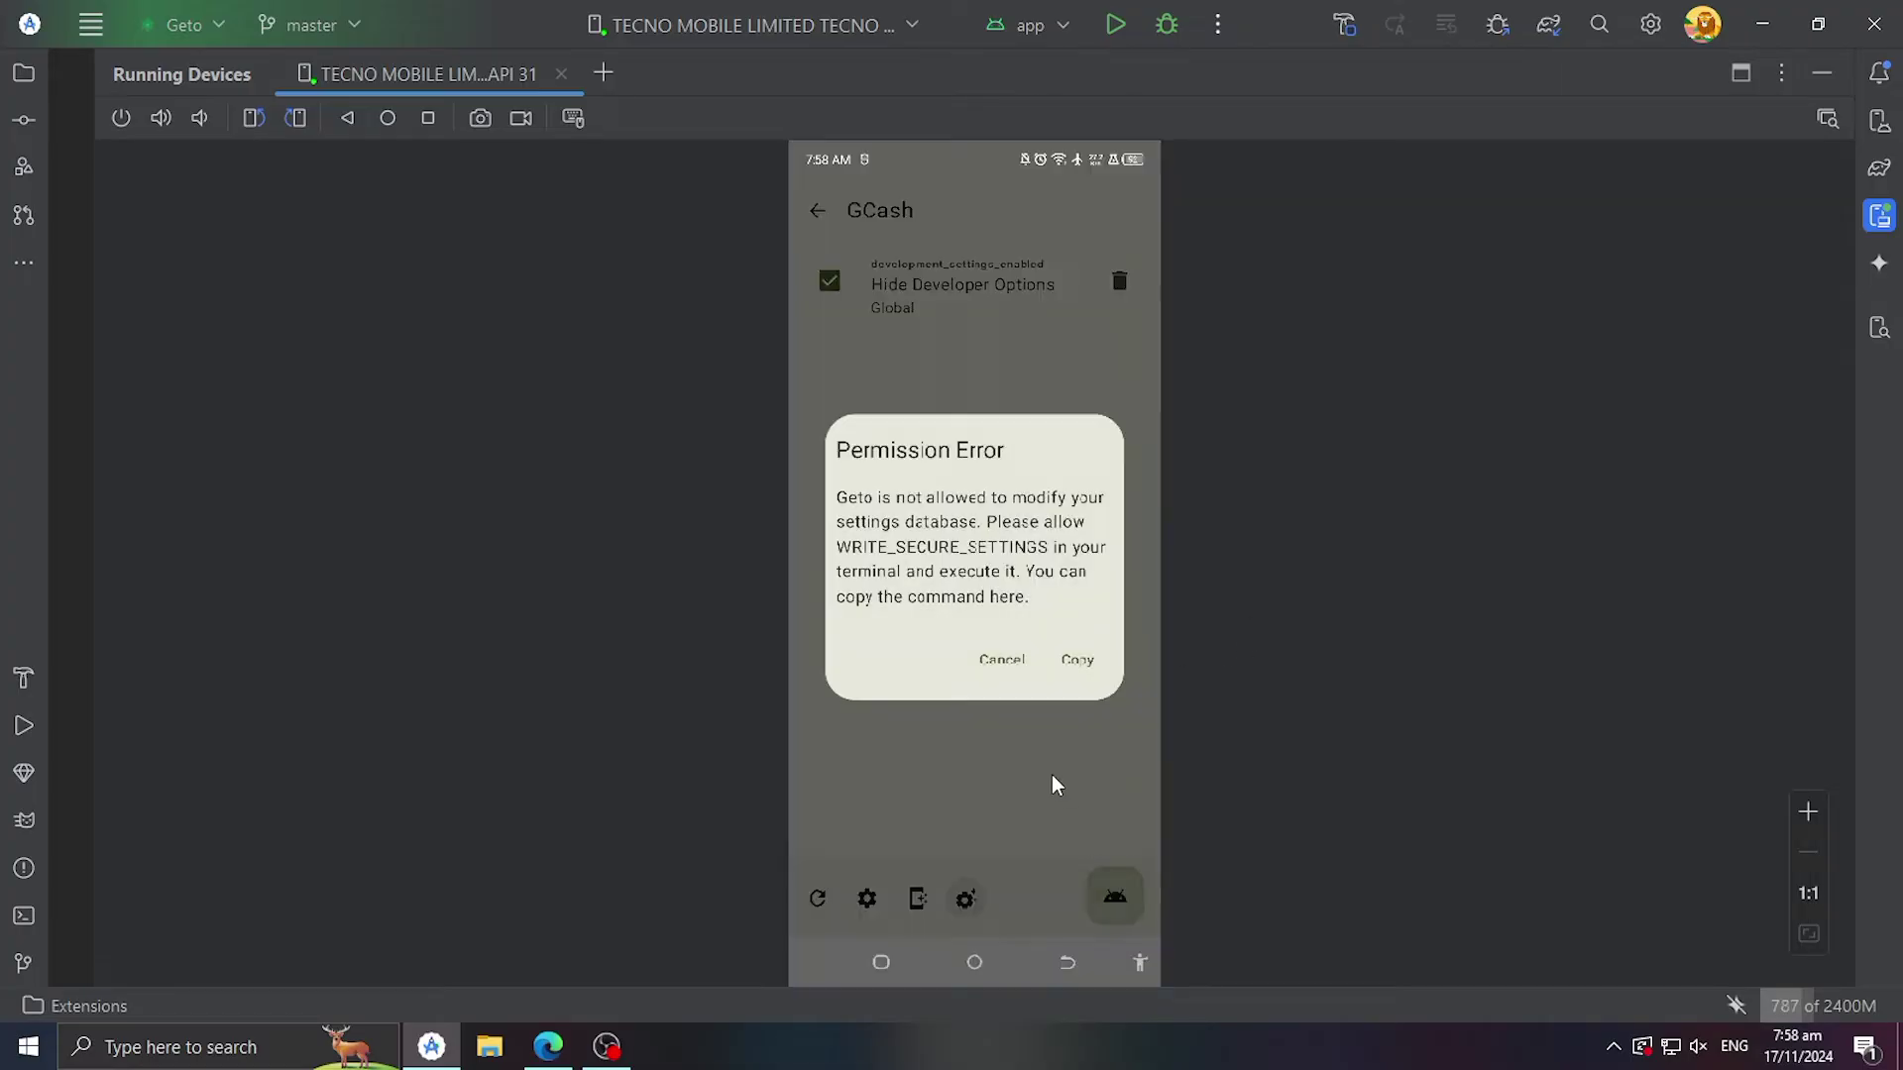
Step: Copy the WRITE_SECURE_SETTINGS grant command from Geto's Permission Error dialog
click(1070, 660)
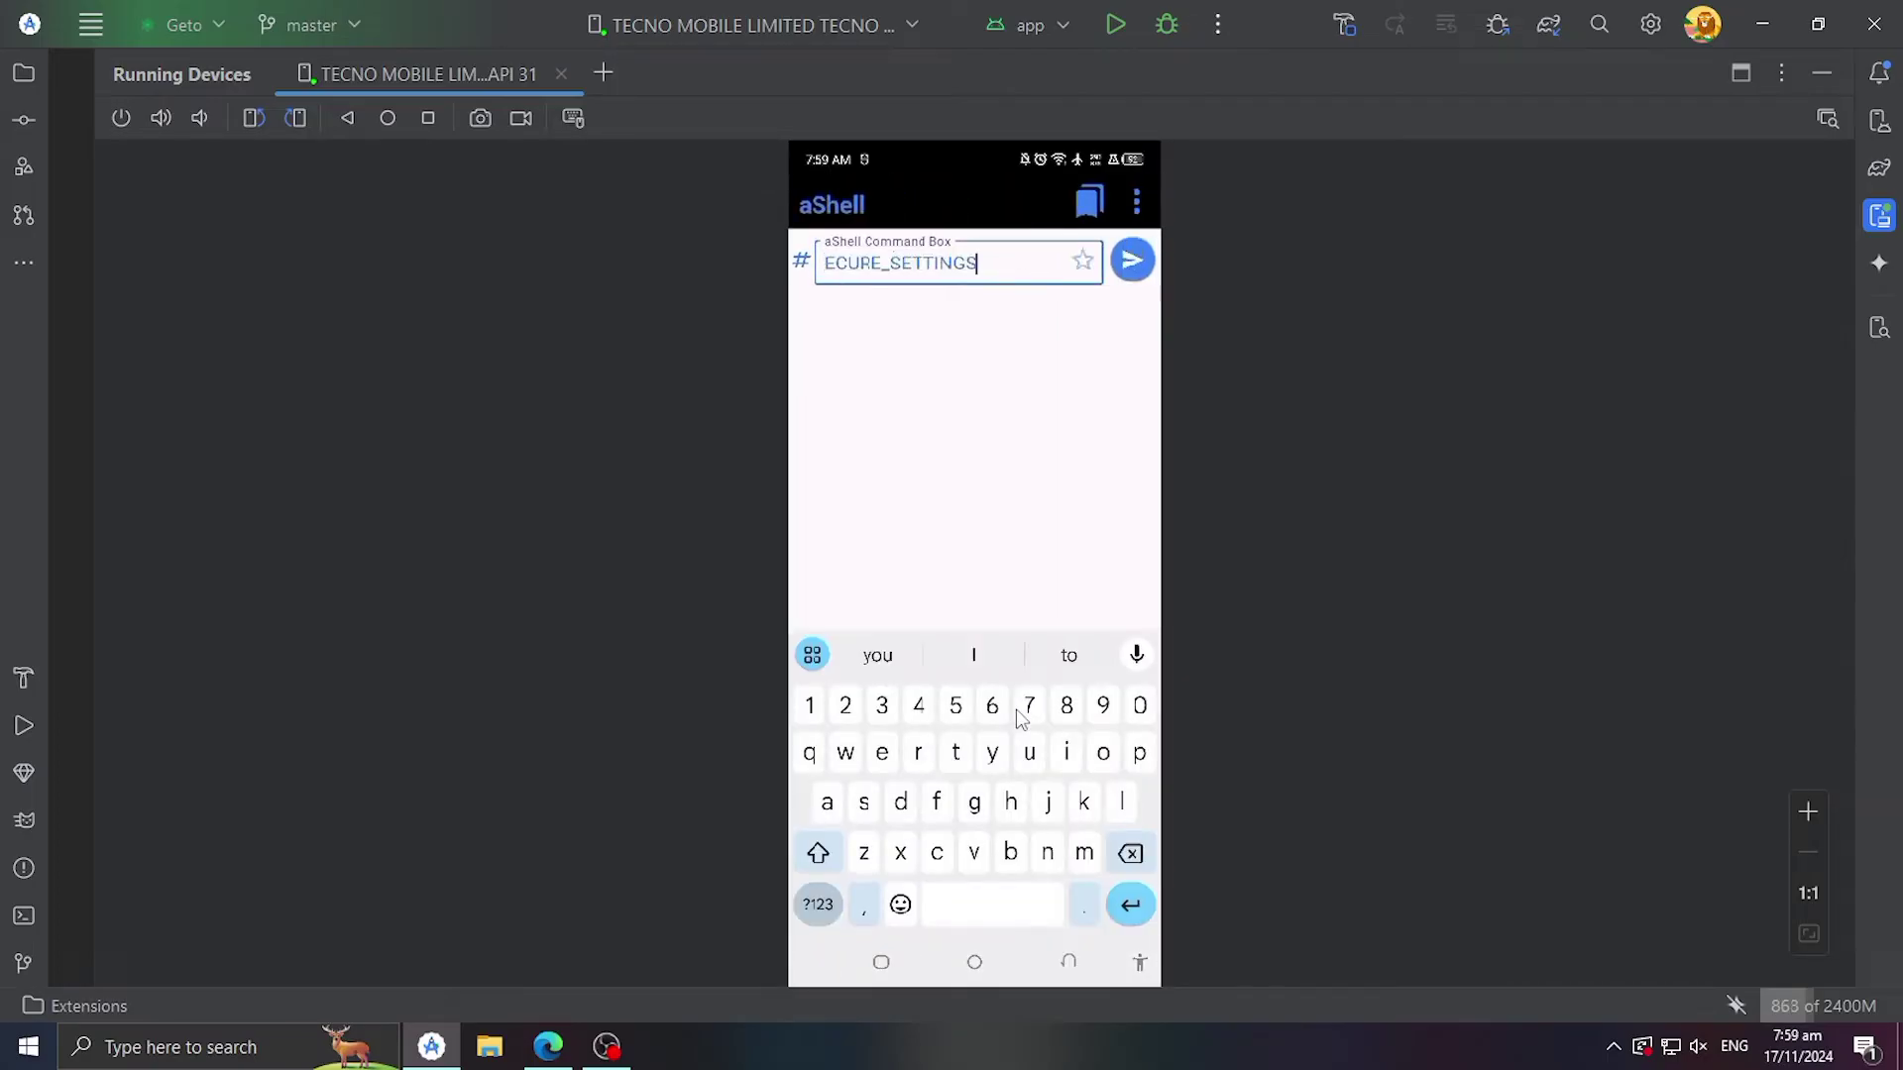
Step: Run the pm grant WRITE_SECURE_SETTINGS command for com.android.geto in aShell, then return home
click(1131, 261)
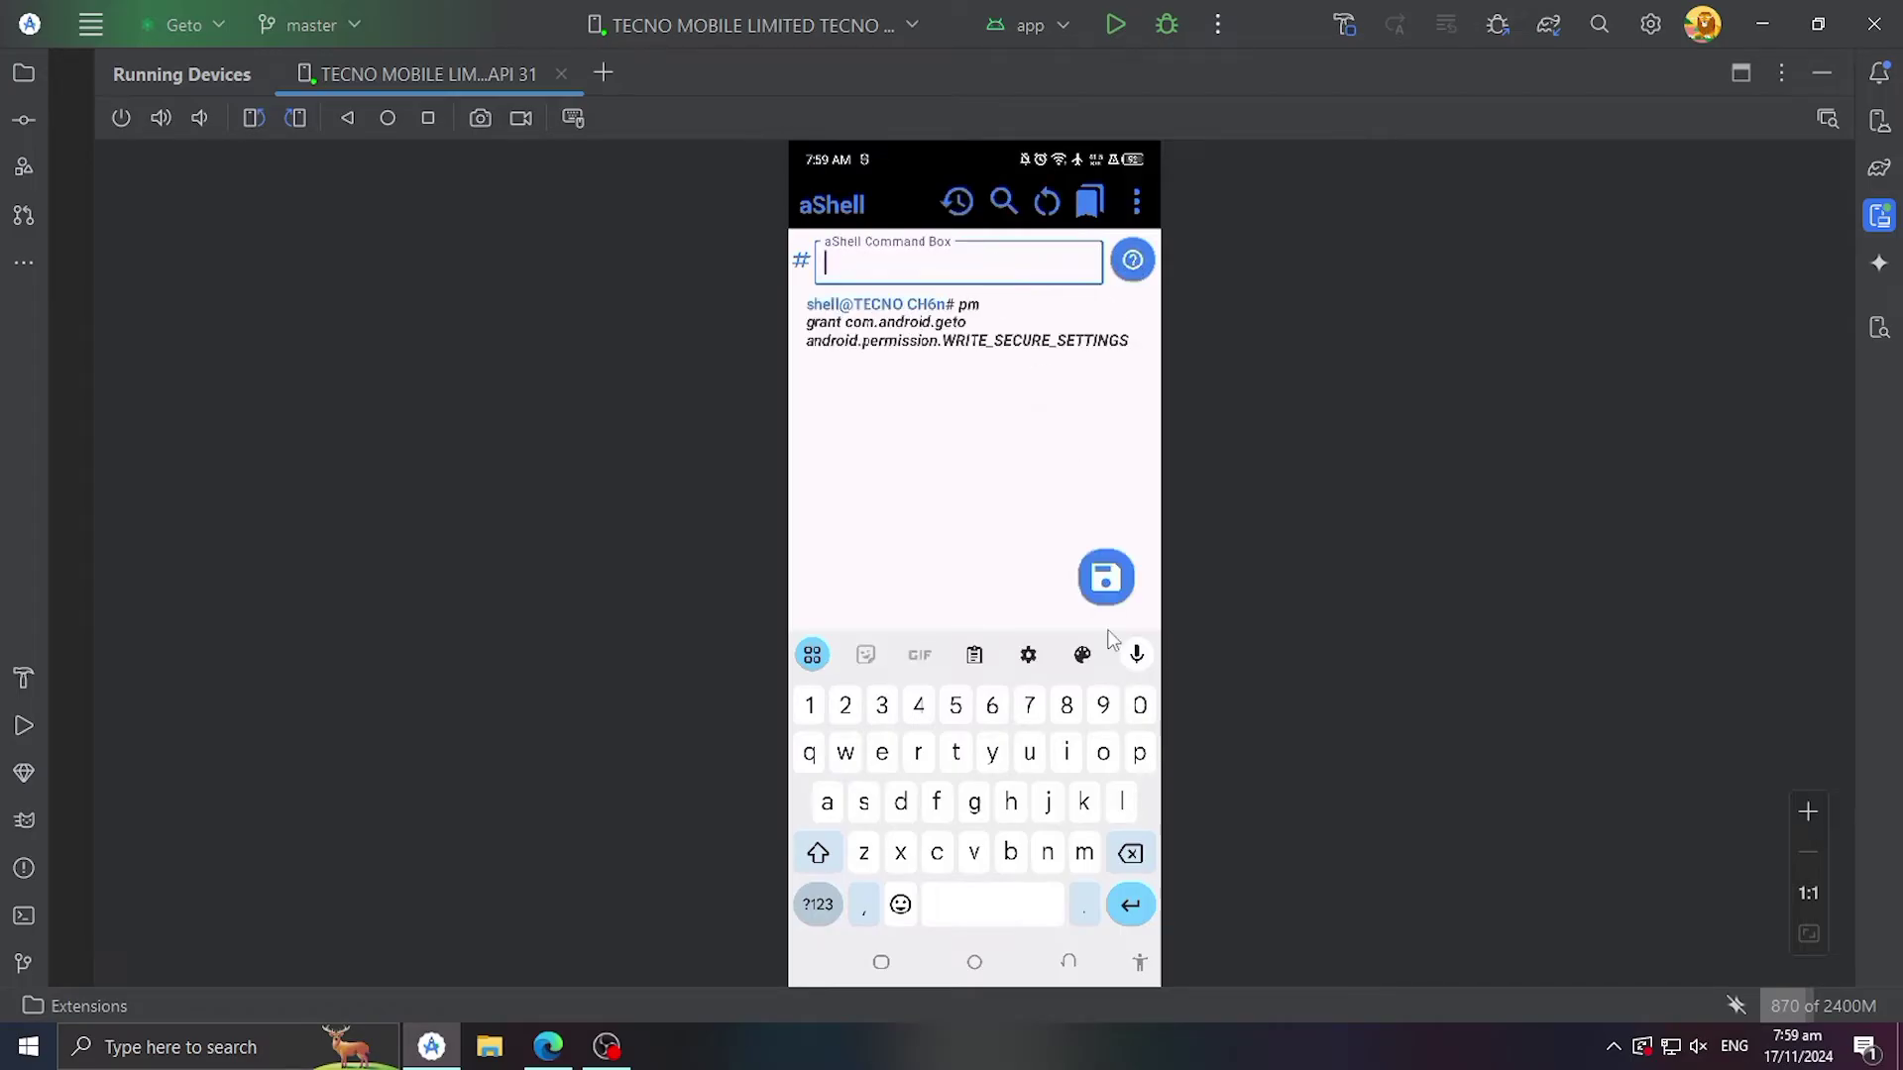
click(1068, 962)
click(1071, 964)
click(974, 963)
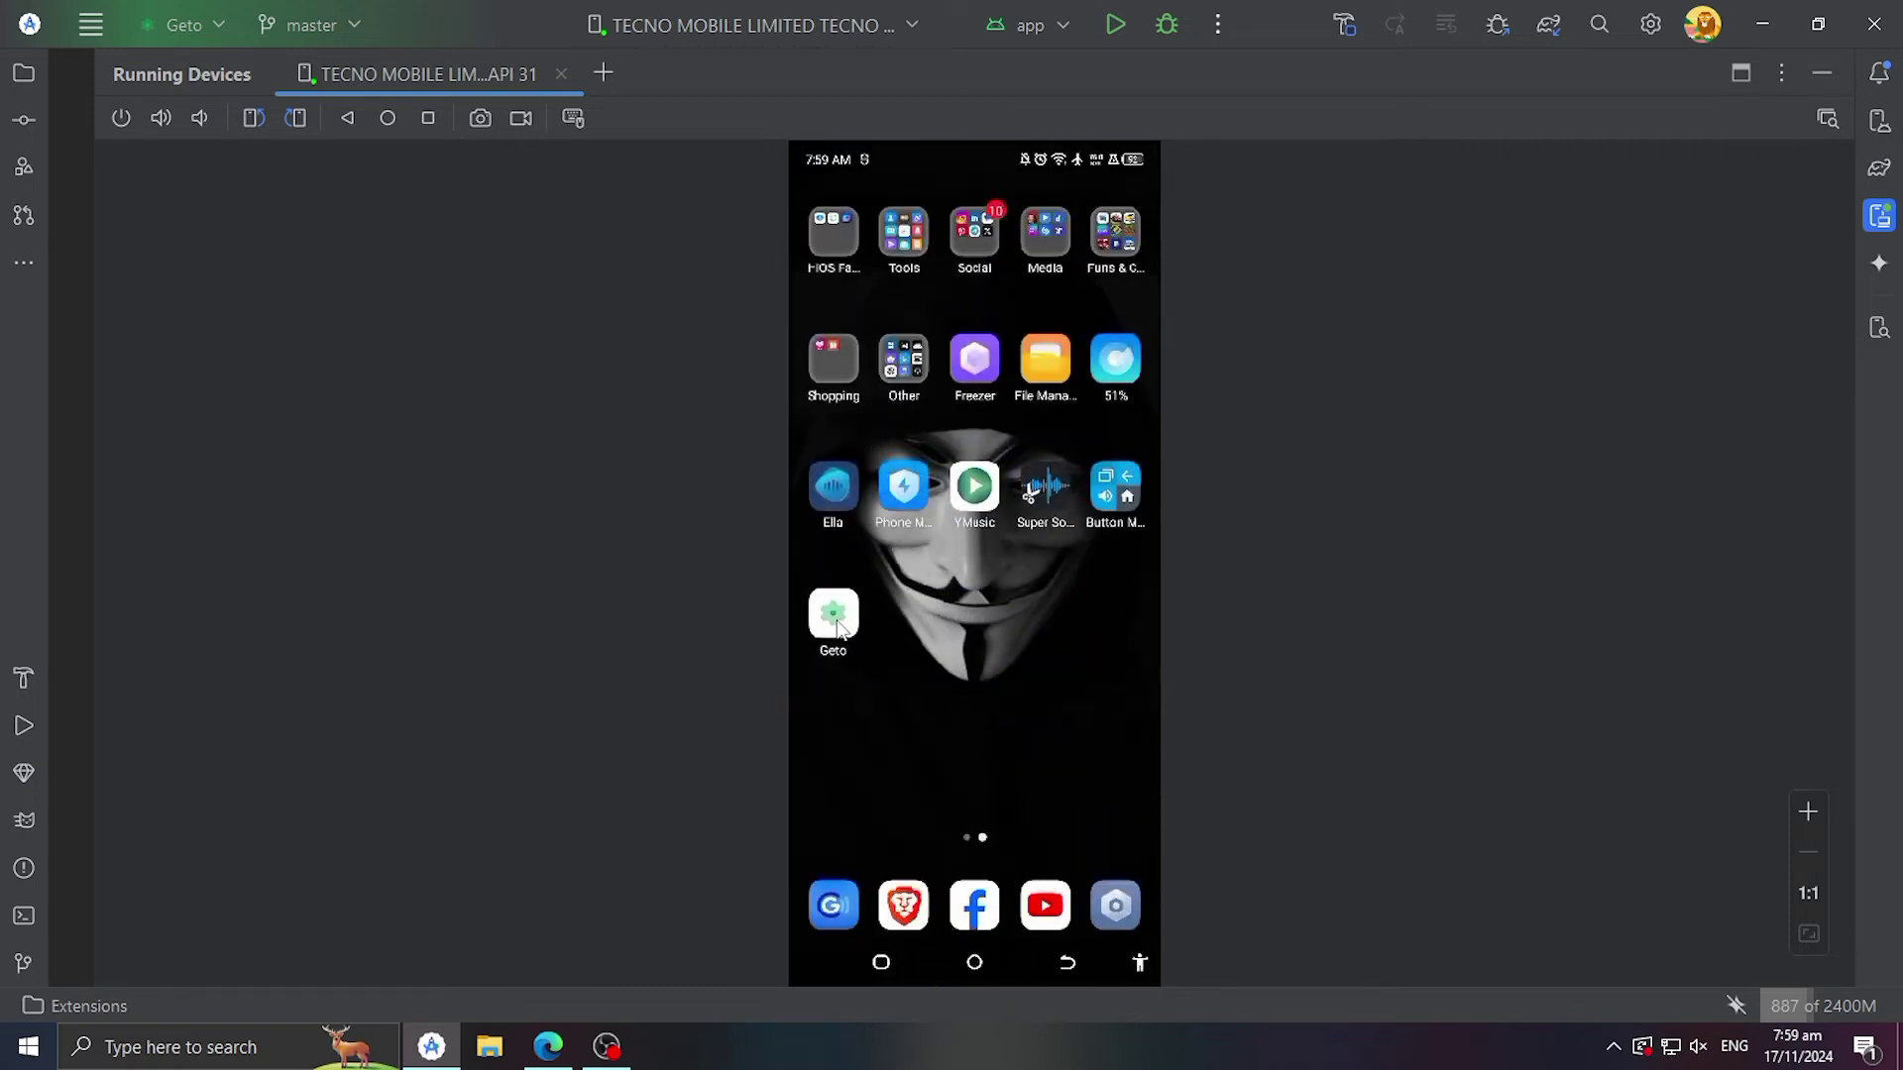
Step: Launch Geto and apply the GCash settings so GCash opens to its MPIN screen
click(834, 619)
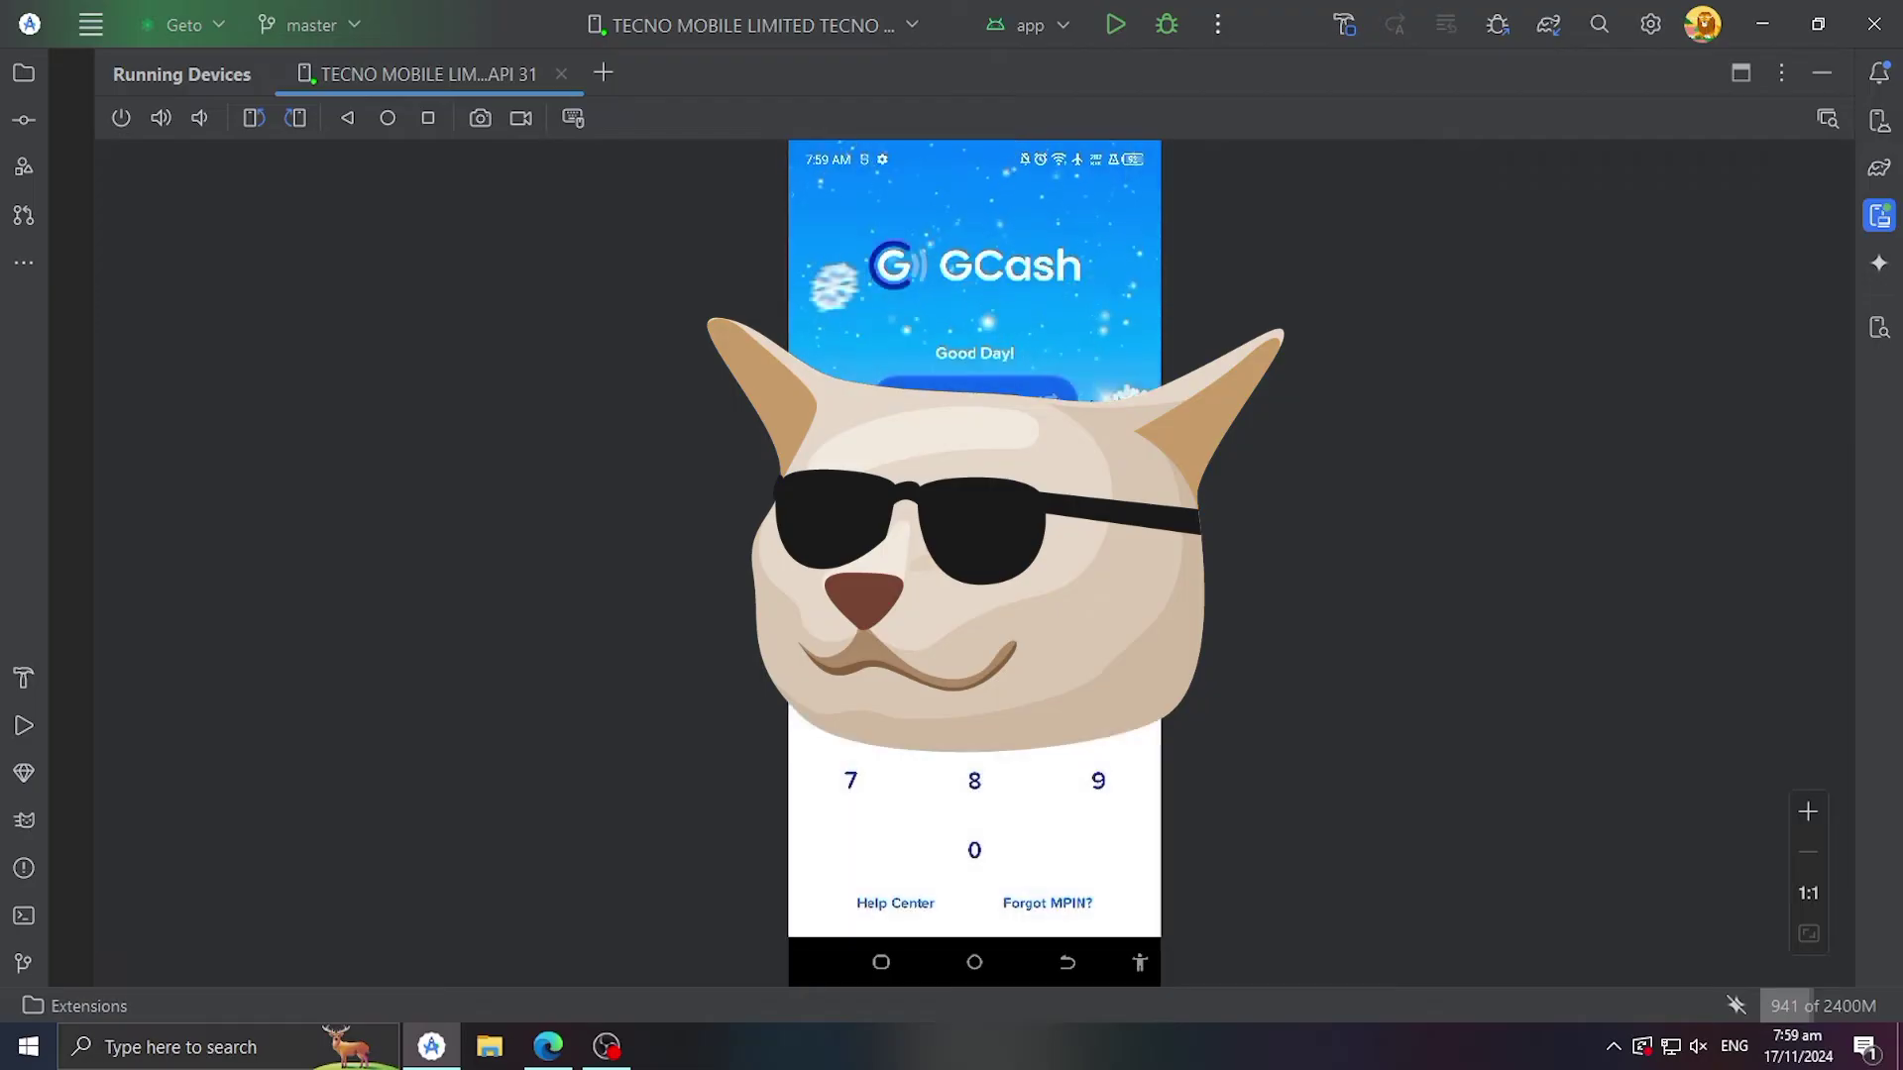
Step: Expand Geto's 'Settings apply success' notification in the notification shade
drag(864, 157, 836, 505)
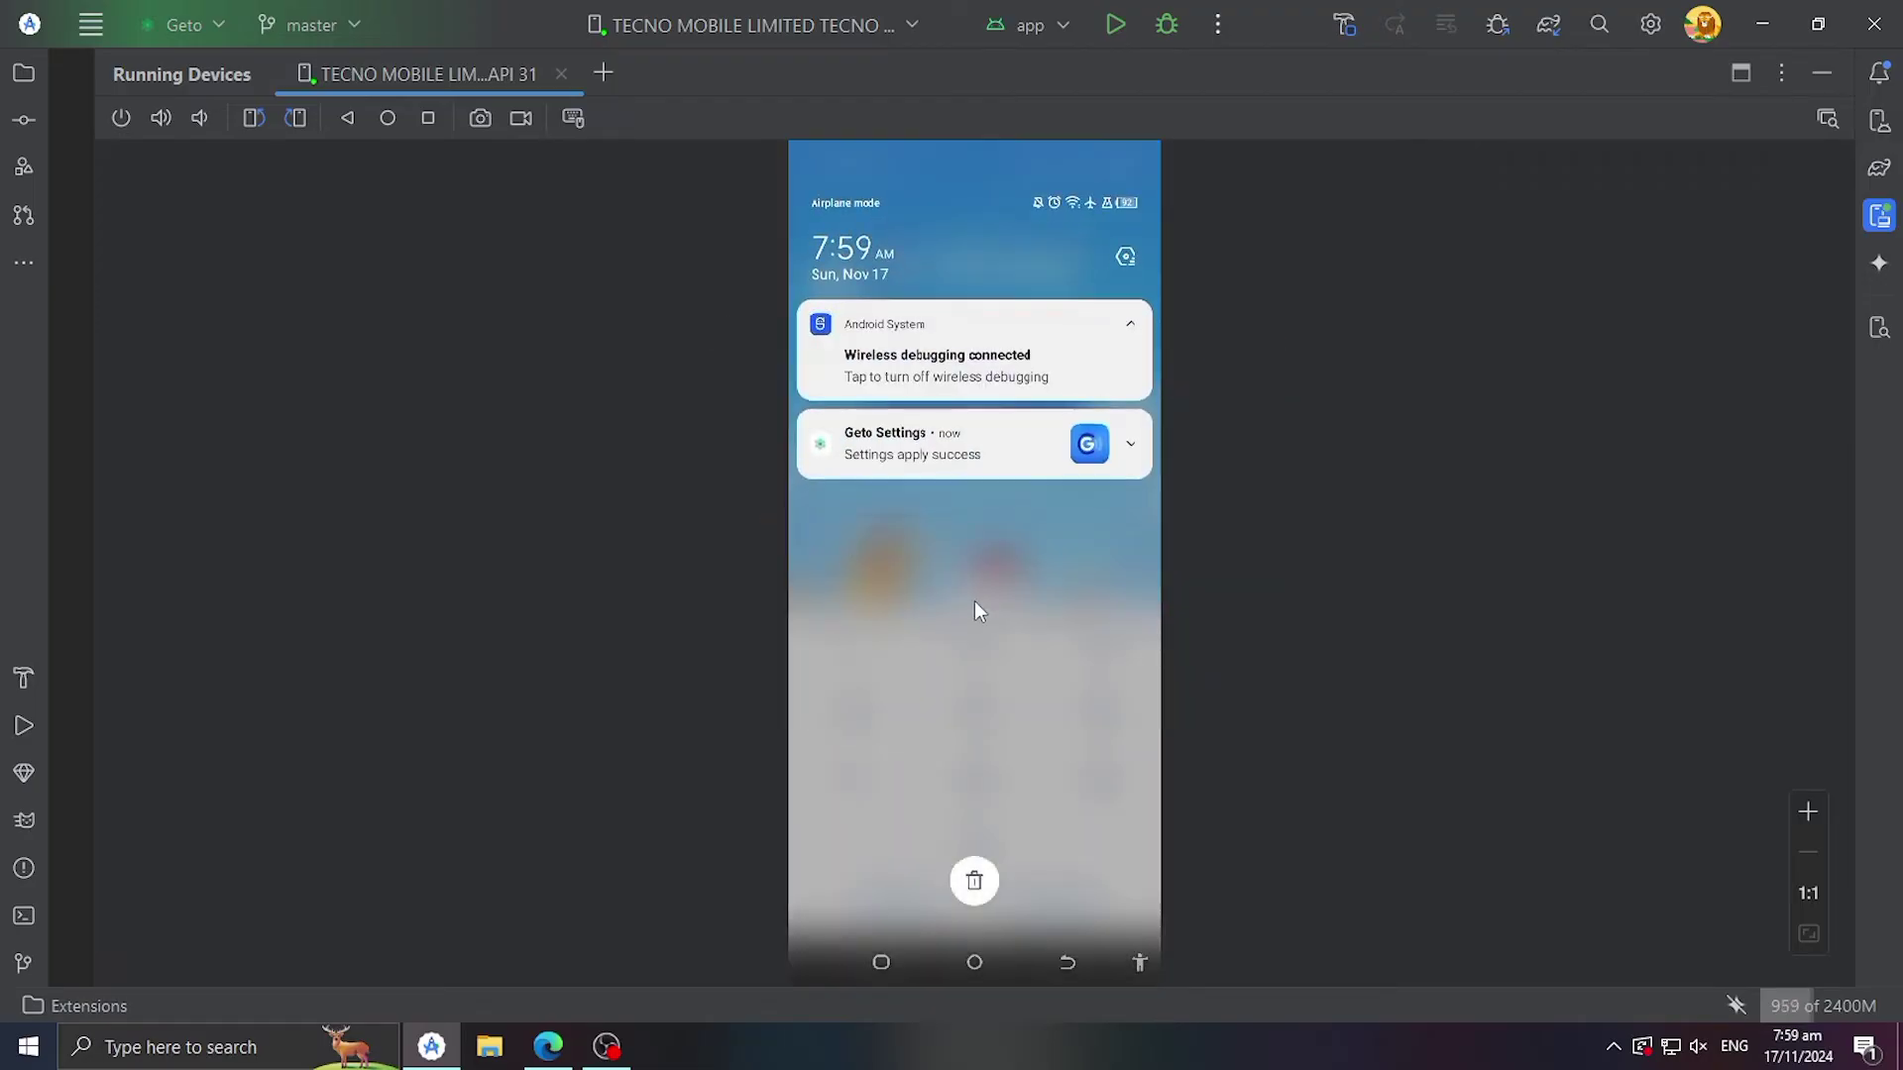
click(1130, 449)
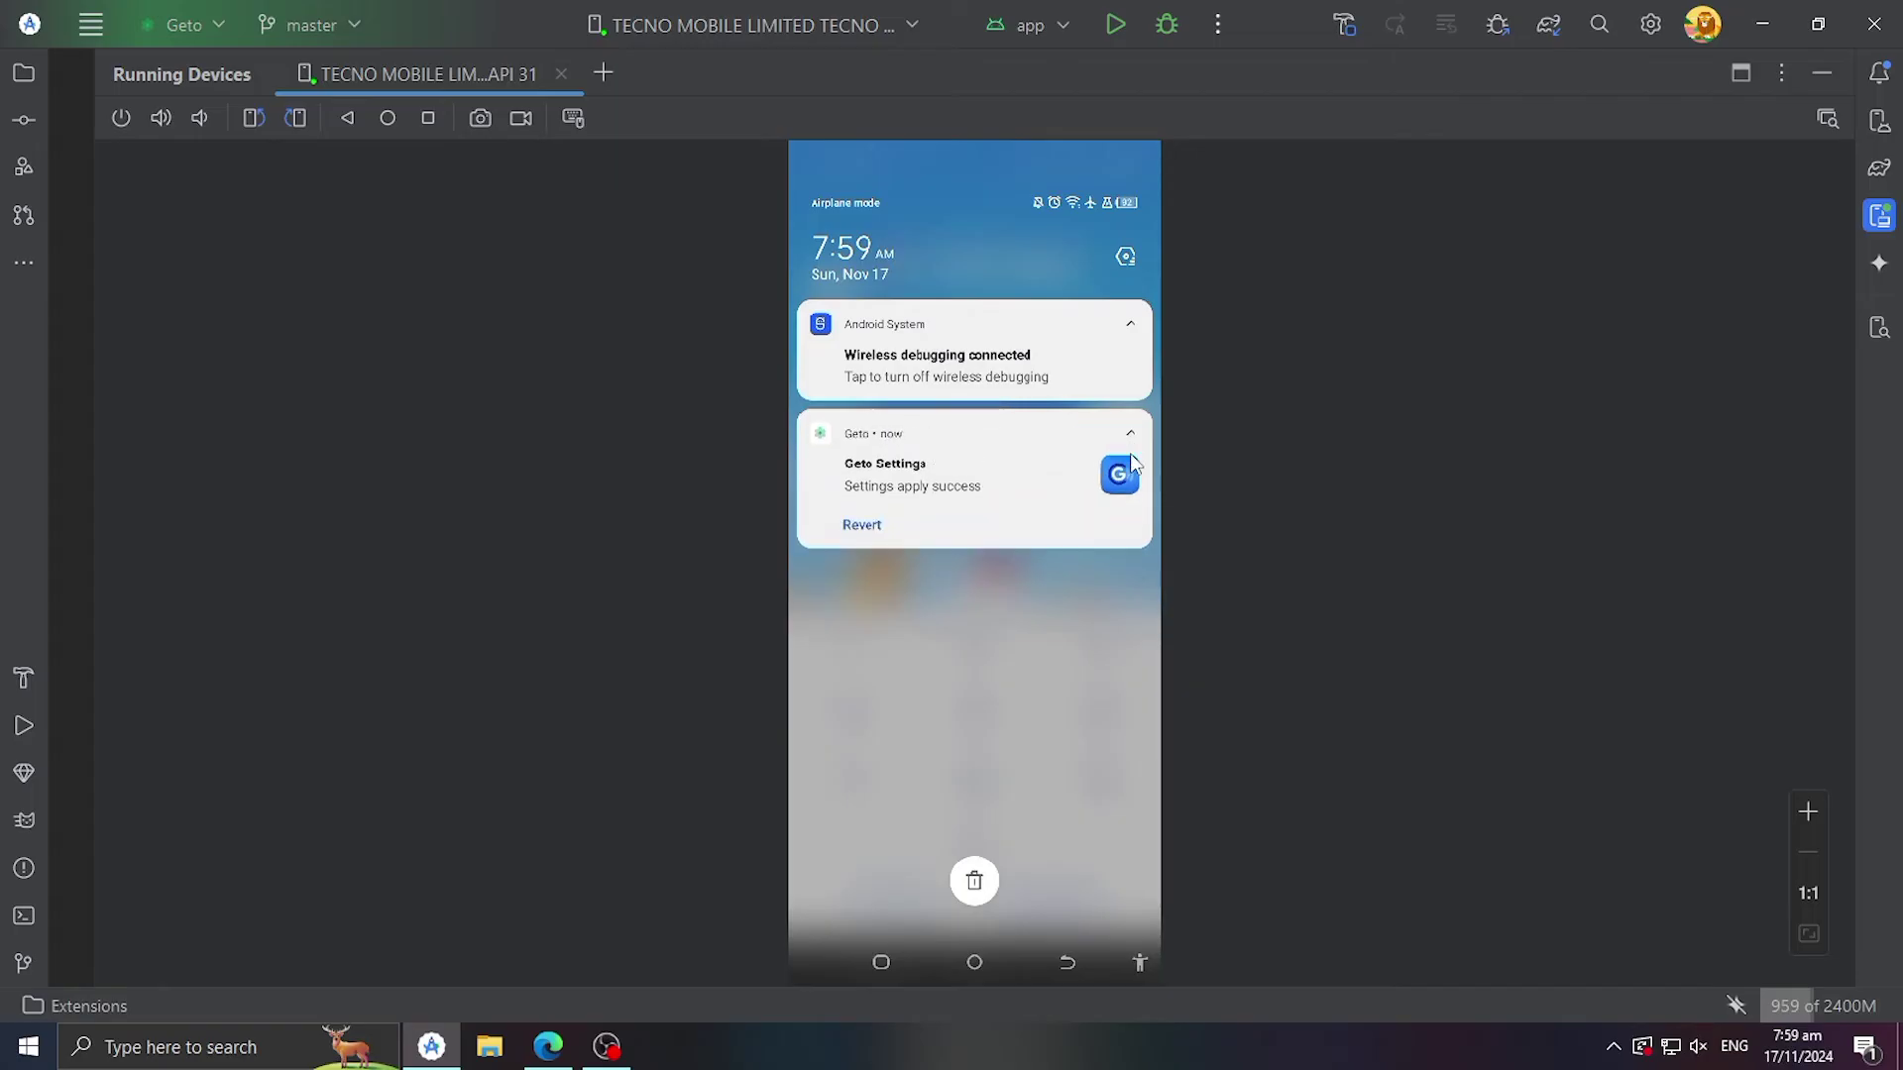
Step: Revert Geto's change and check Developer options under Settings > System is on again
click(860, 524)
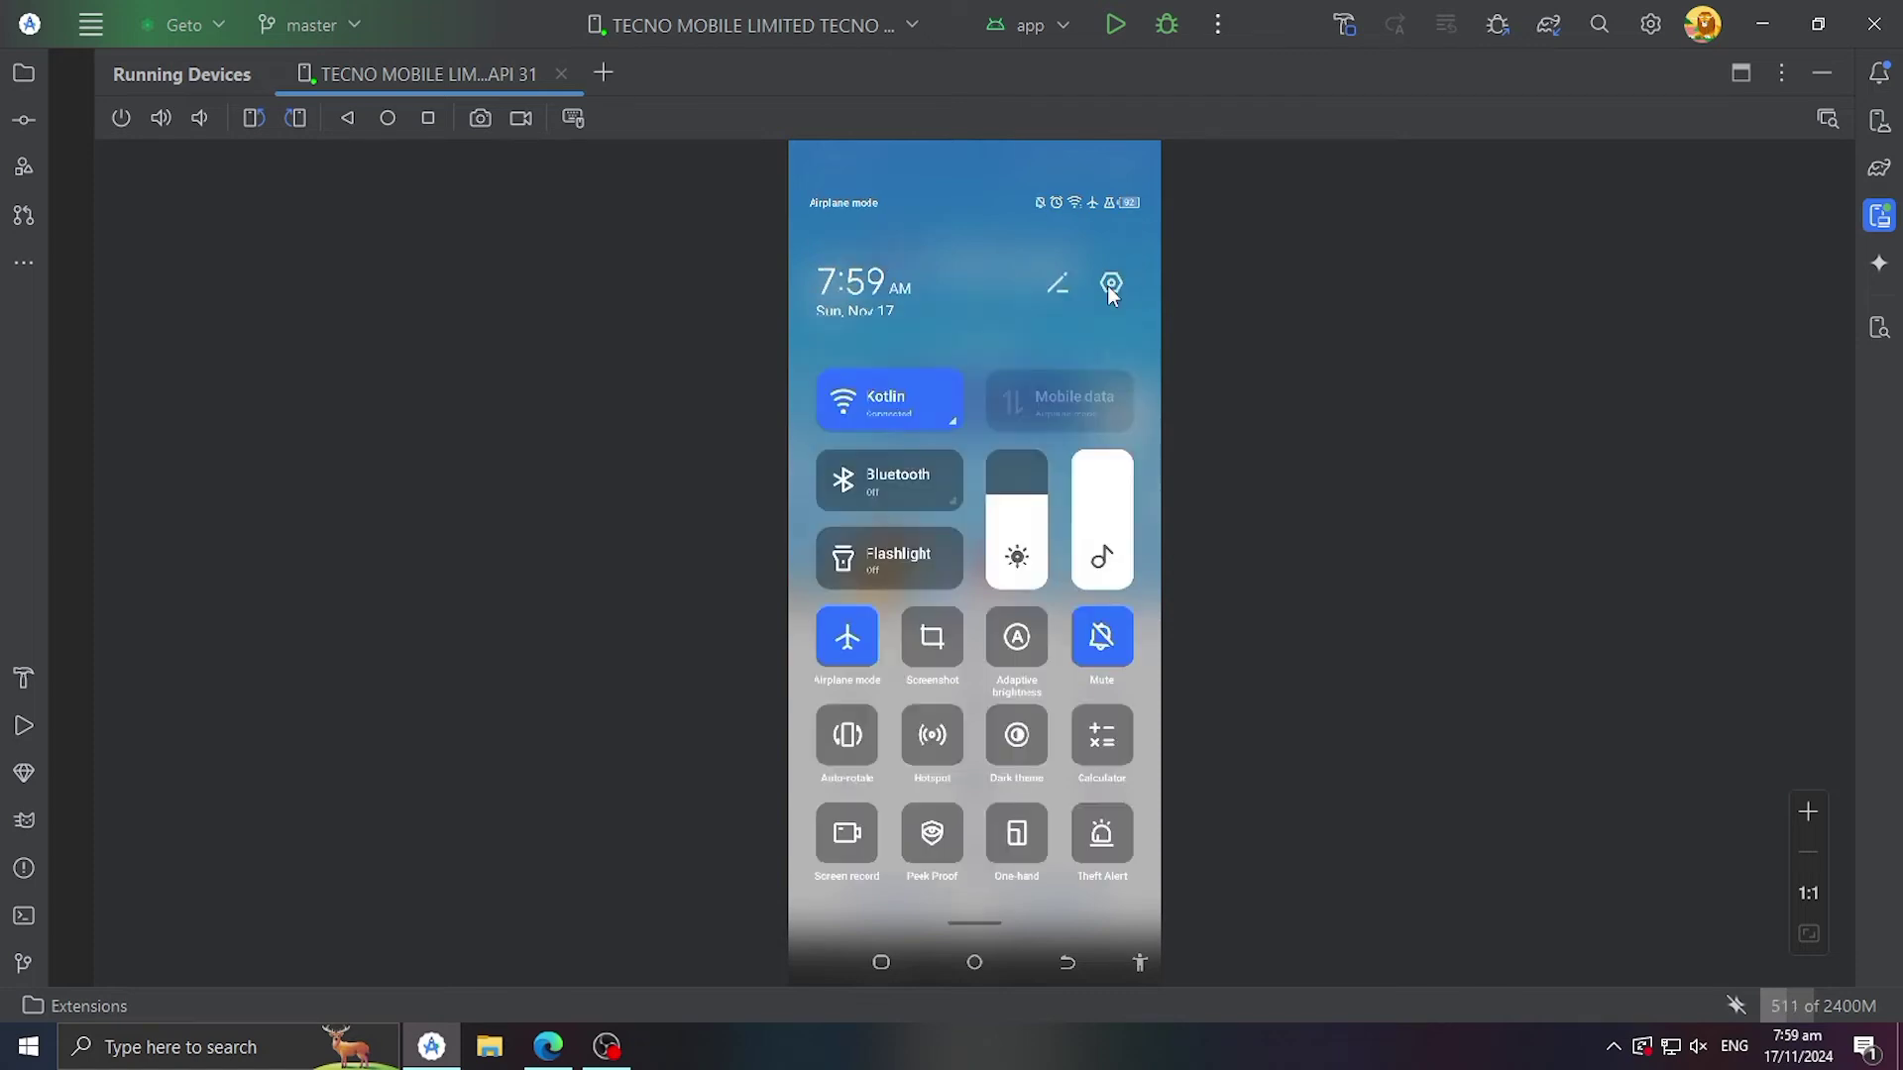
click(1110, 282)
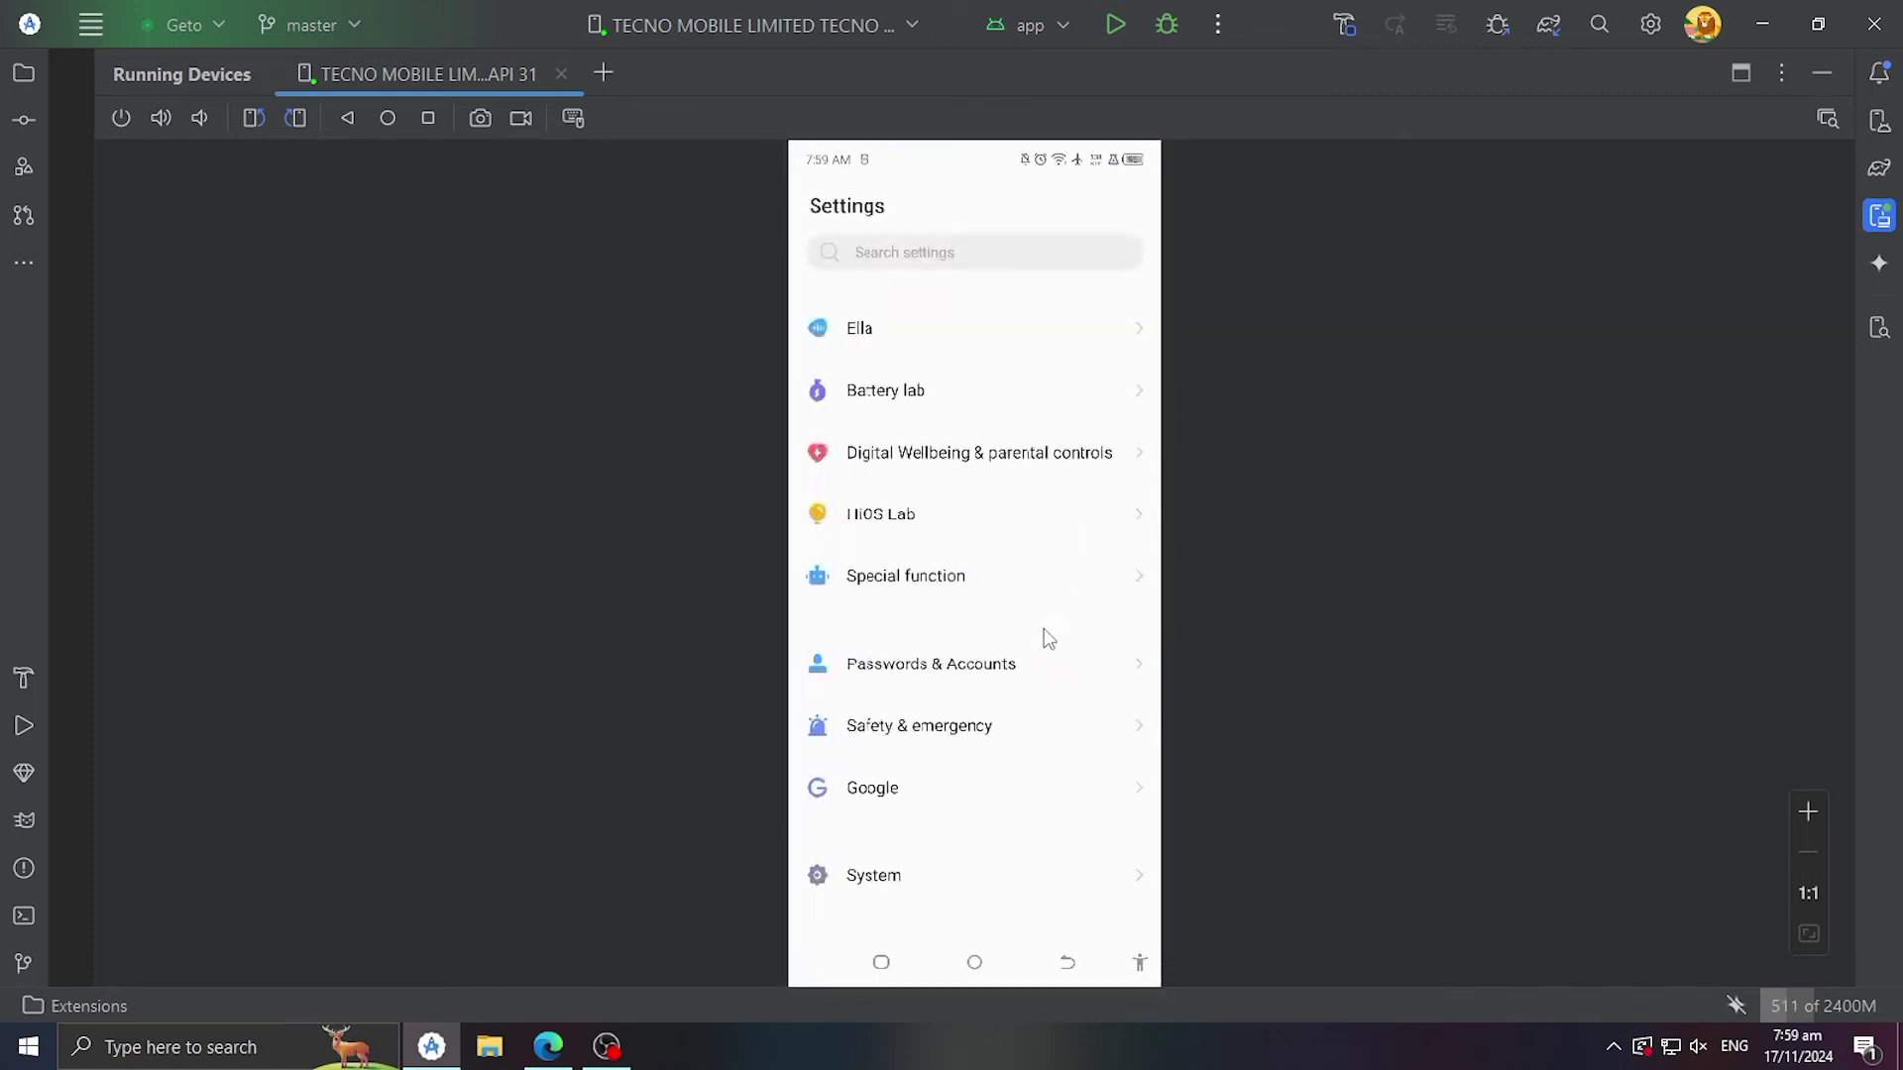
click(925, 892)
scroll(976, 548, down, 3)
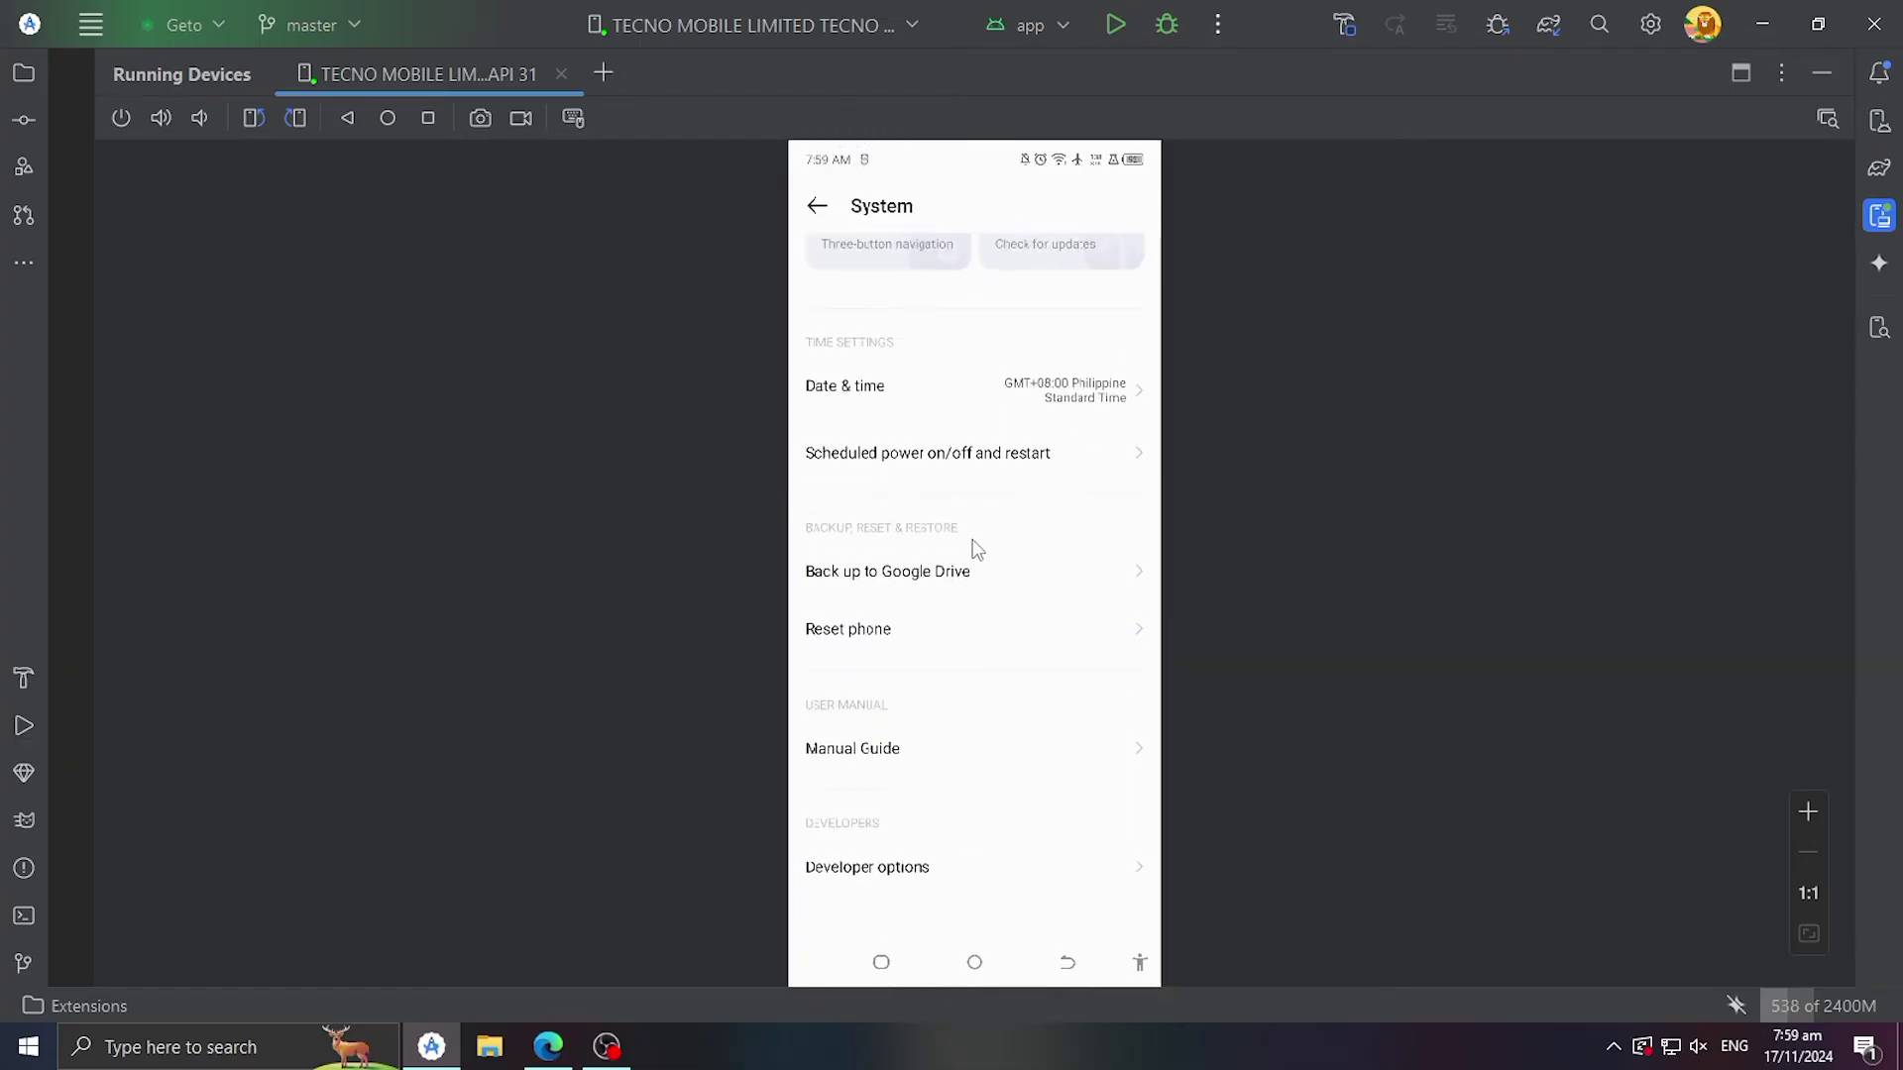
click(905, 885)
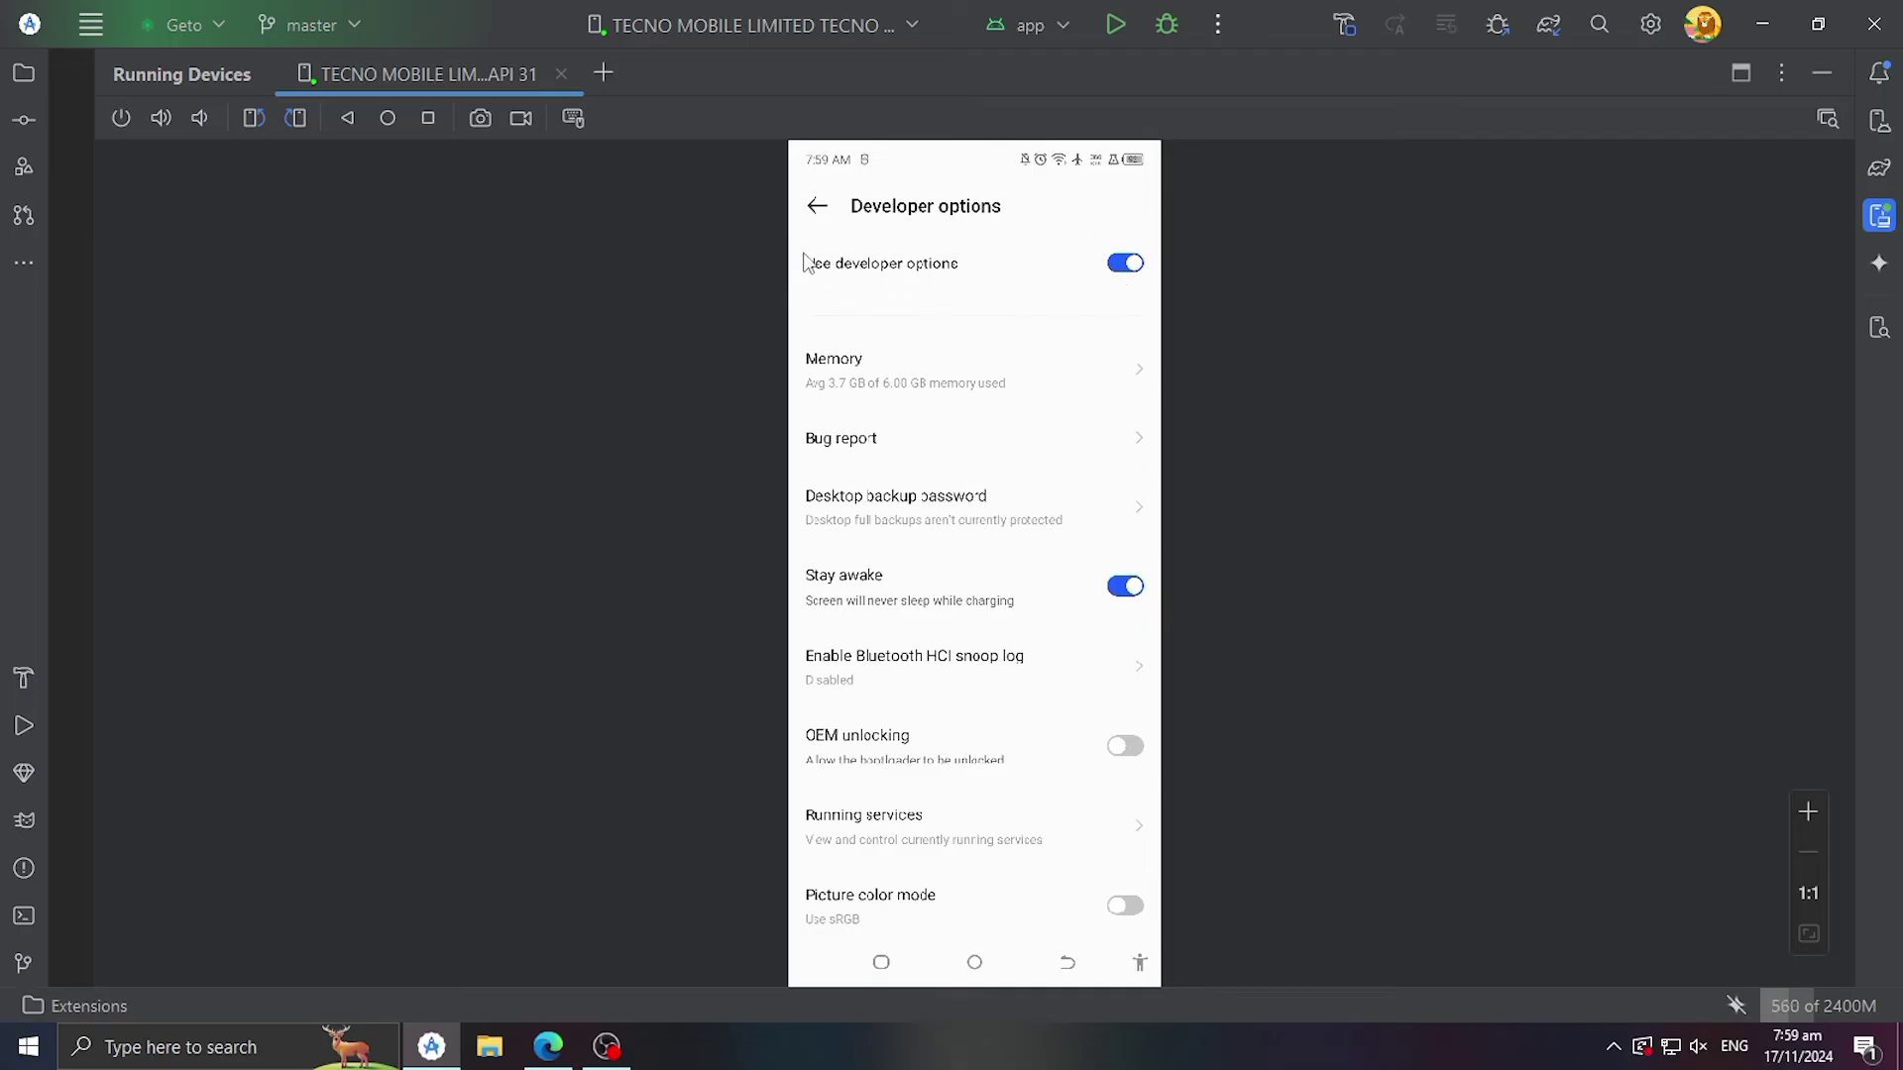
Step: Back out of Settings to GCash, which now shows the insecure-settings warning
click(819, 212)
click(818, 212)
click(1059, 965)
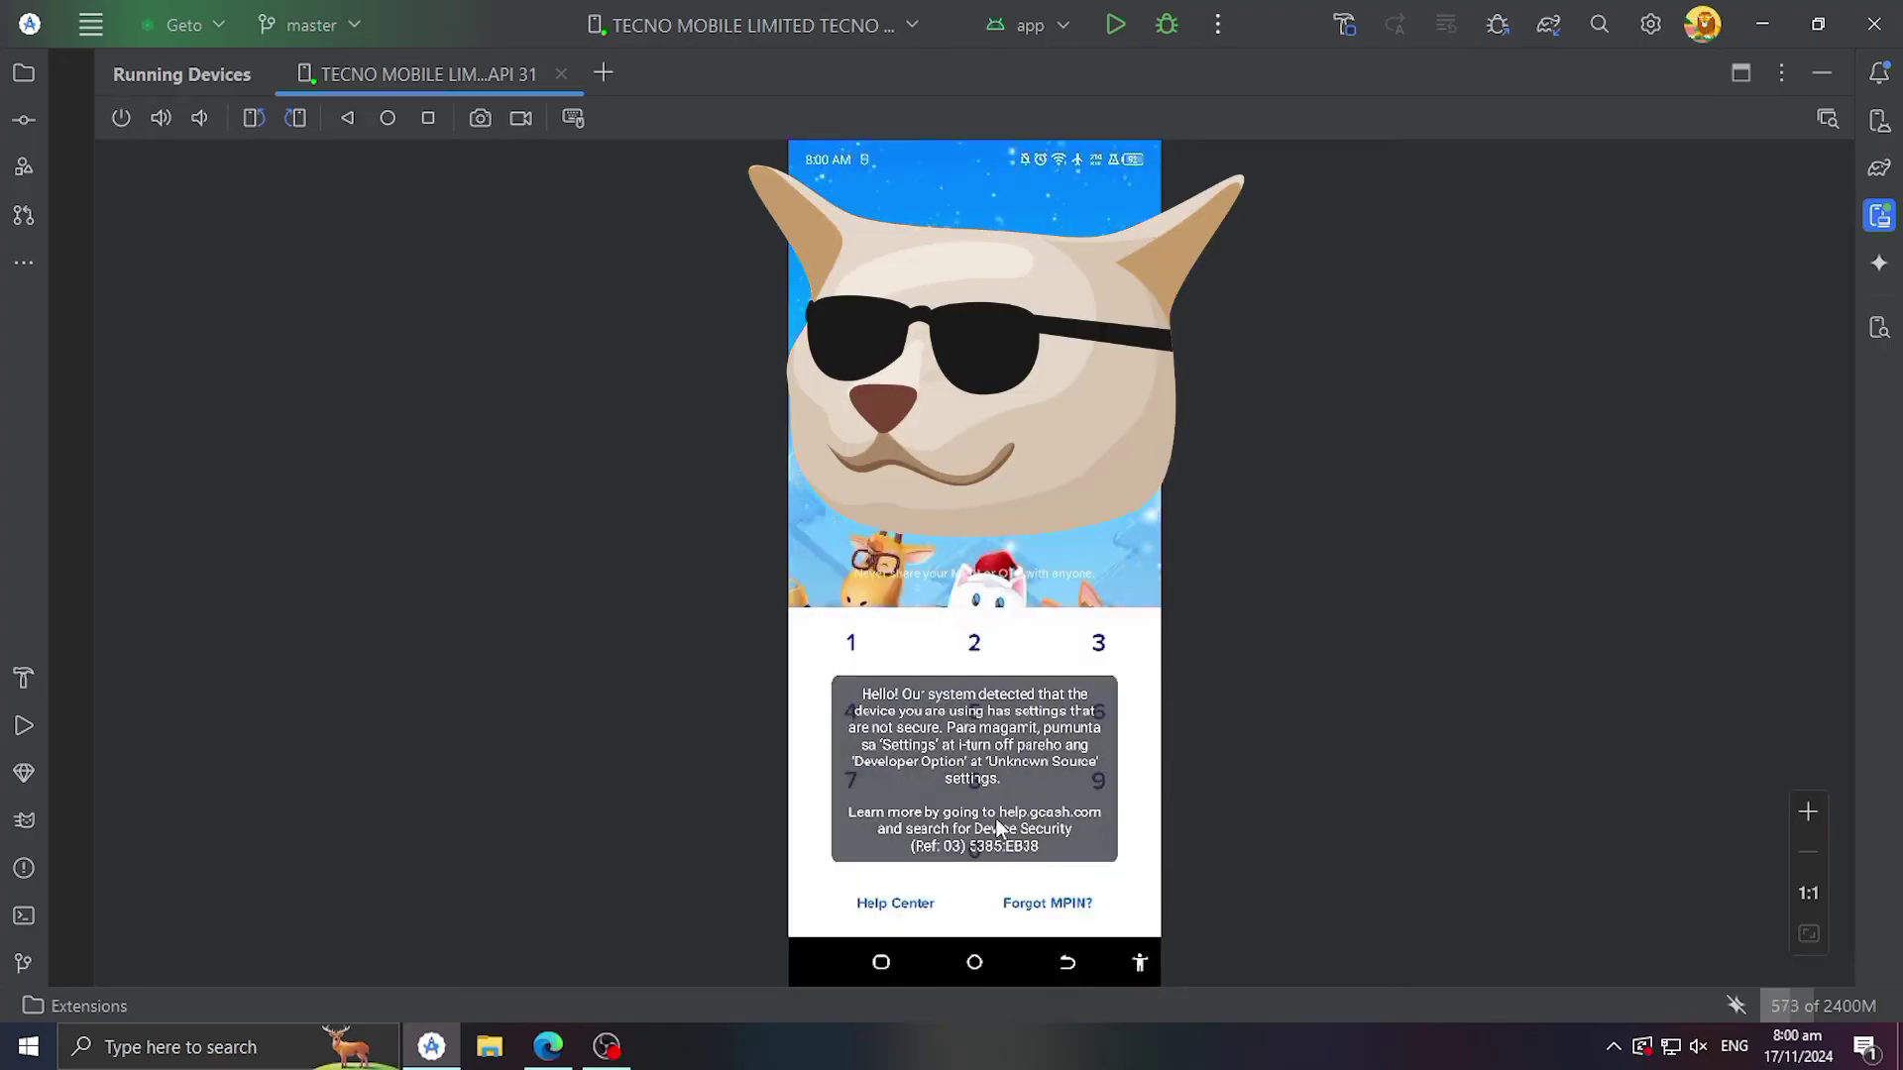
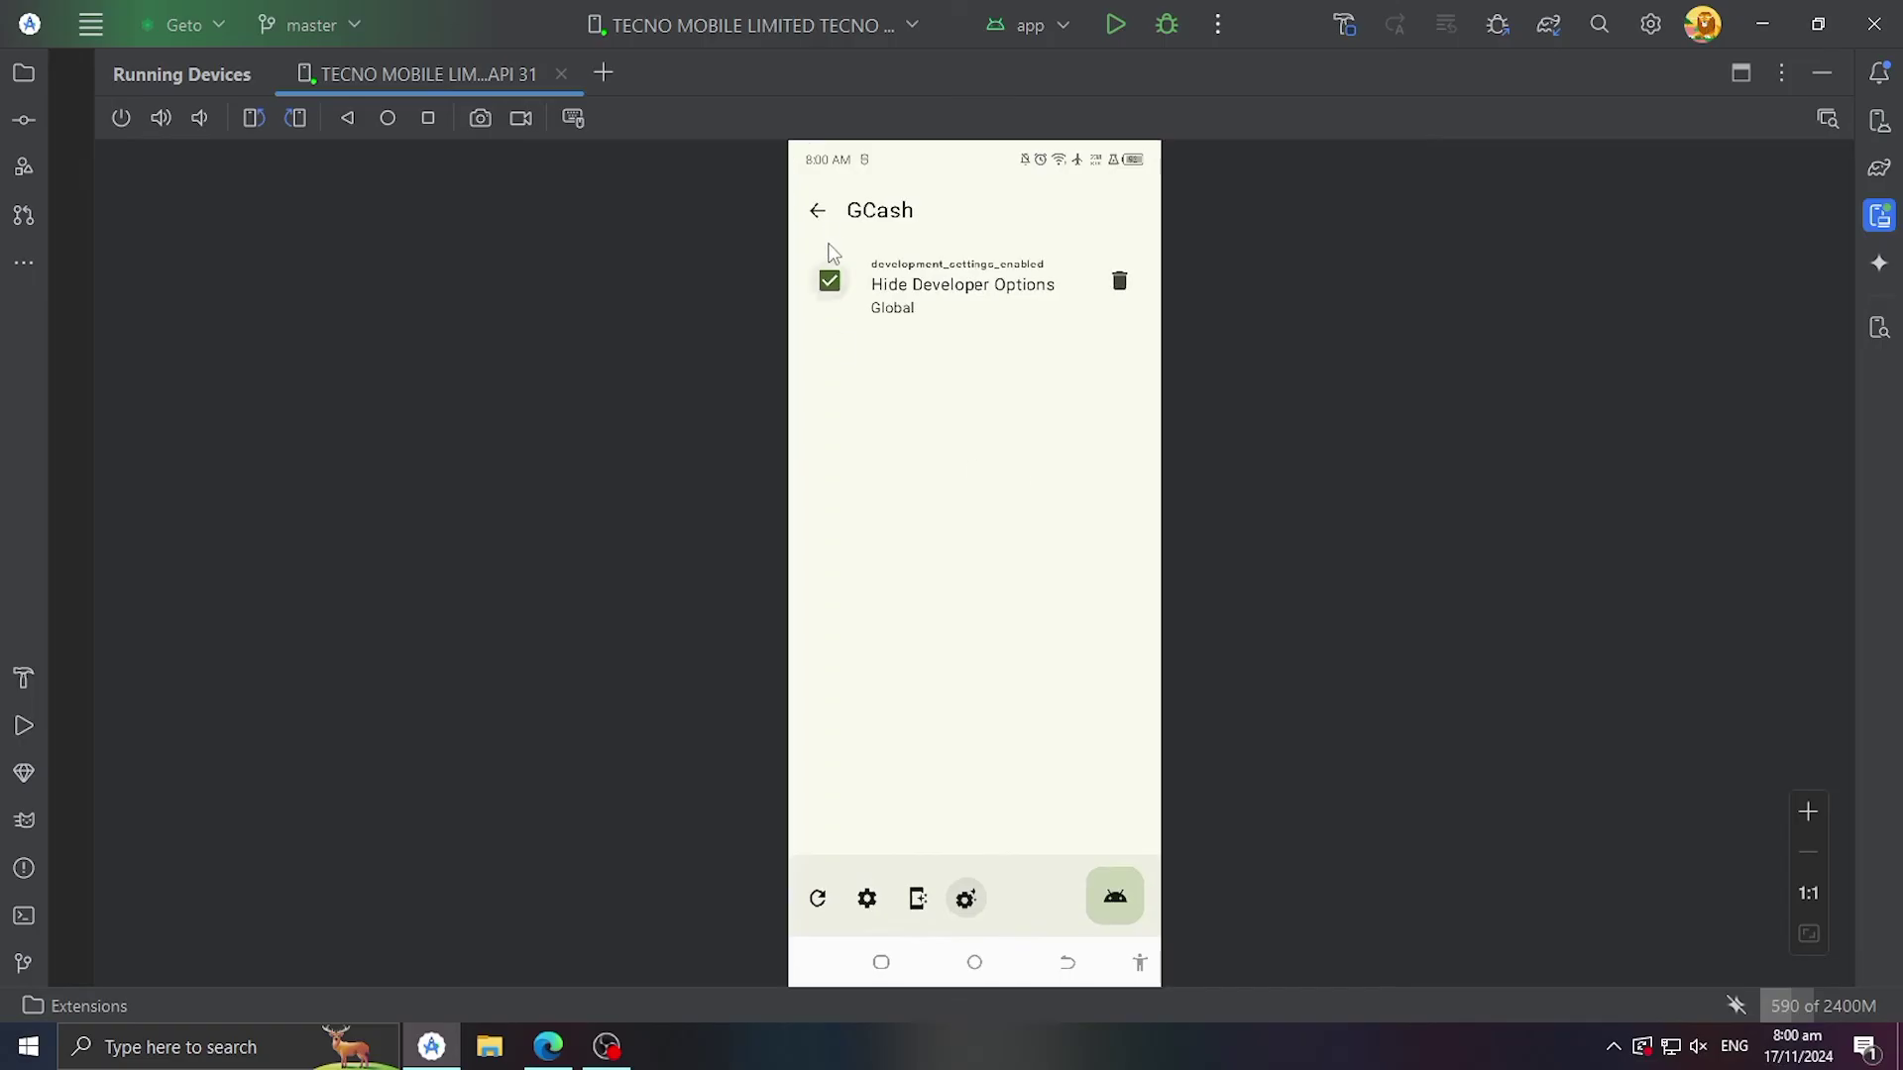
Step: Leave GCash's Hide Developer Options rule, reopen GCash's rules, and return to Geto's Apps list
click(805, 210)
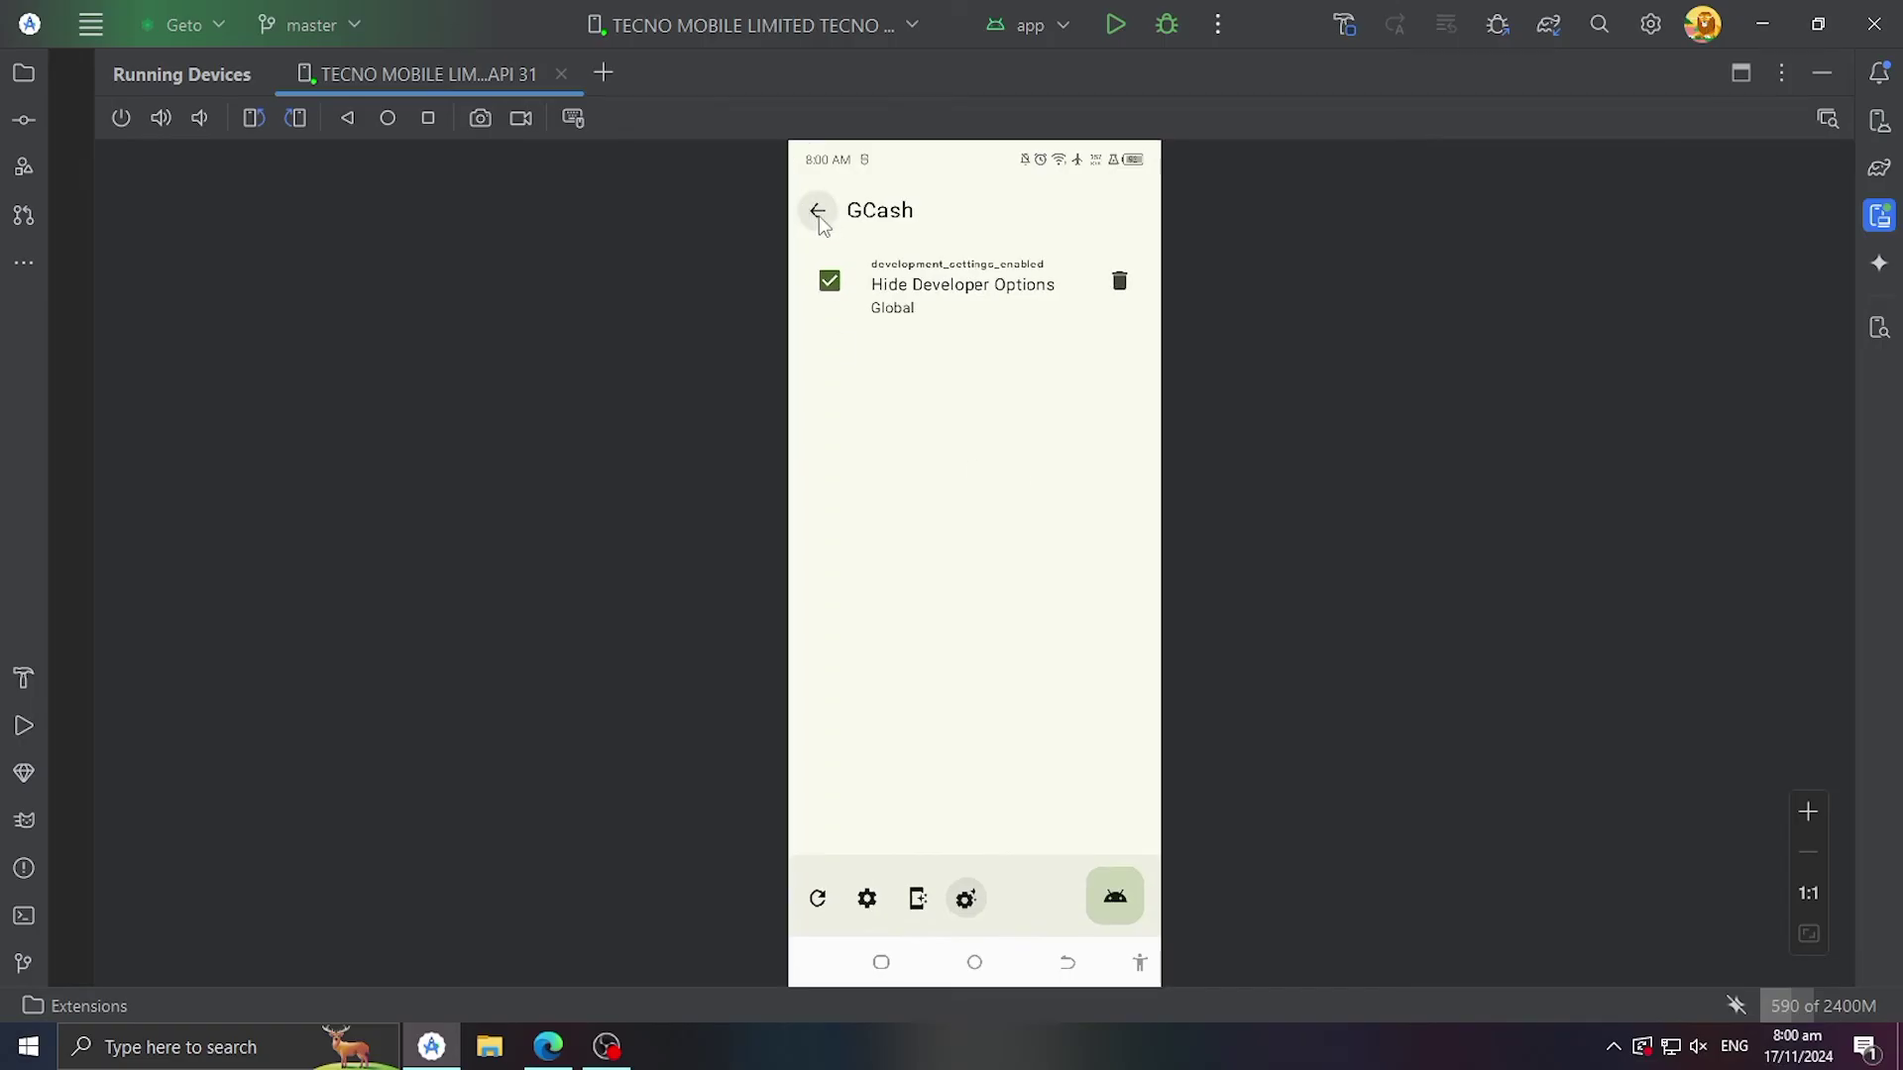
click(818, 216)
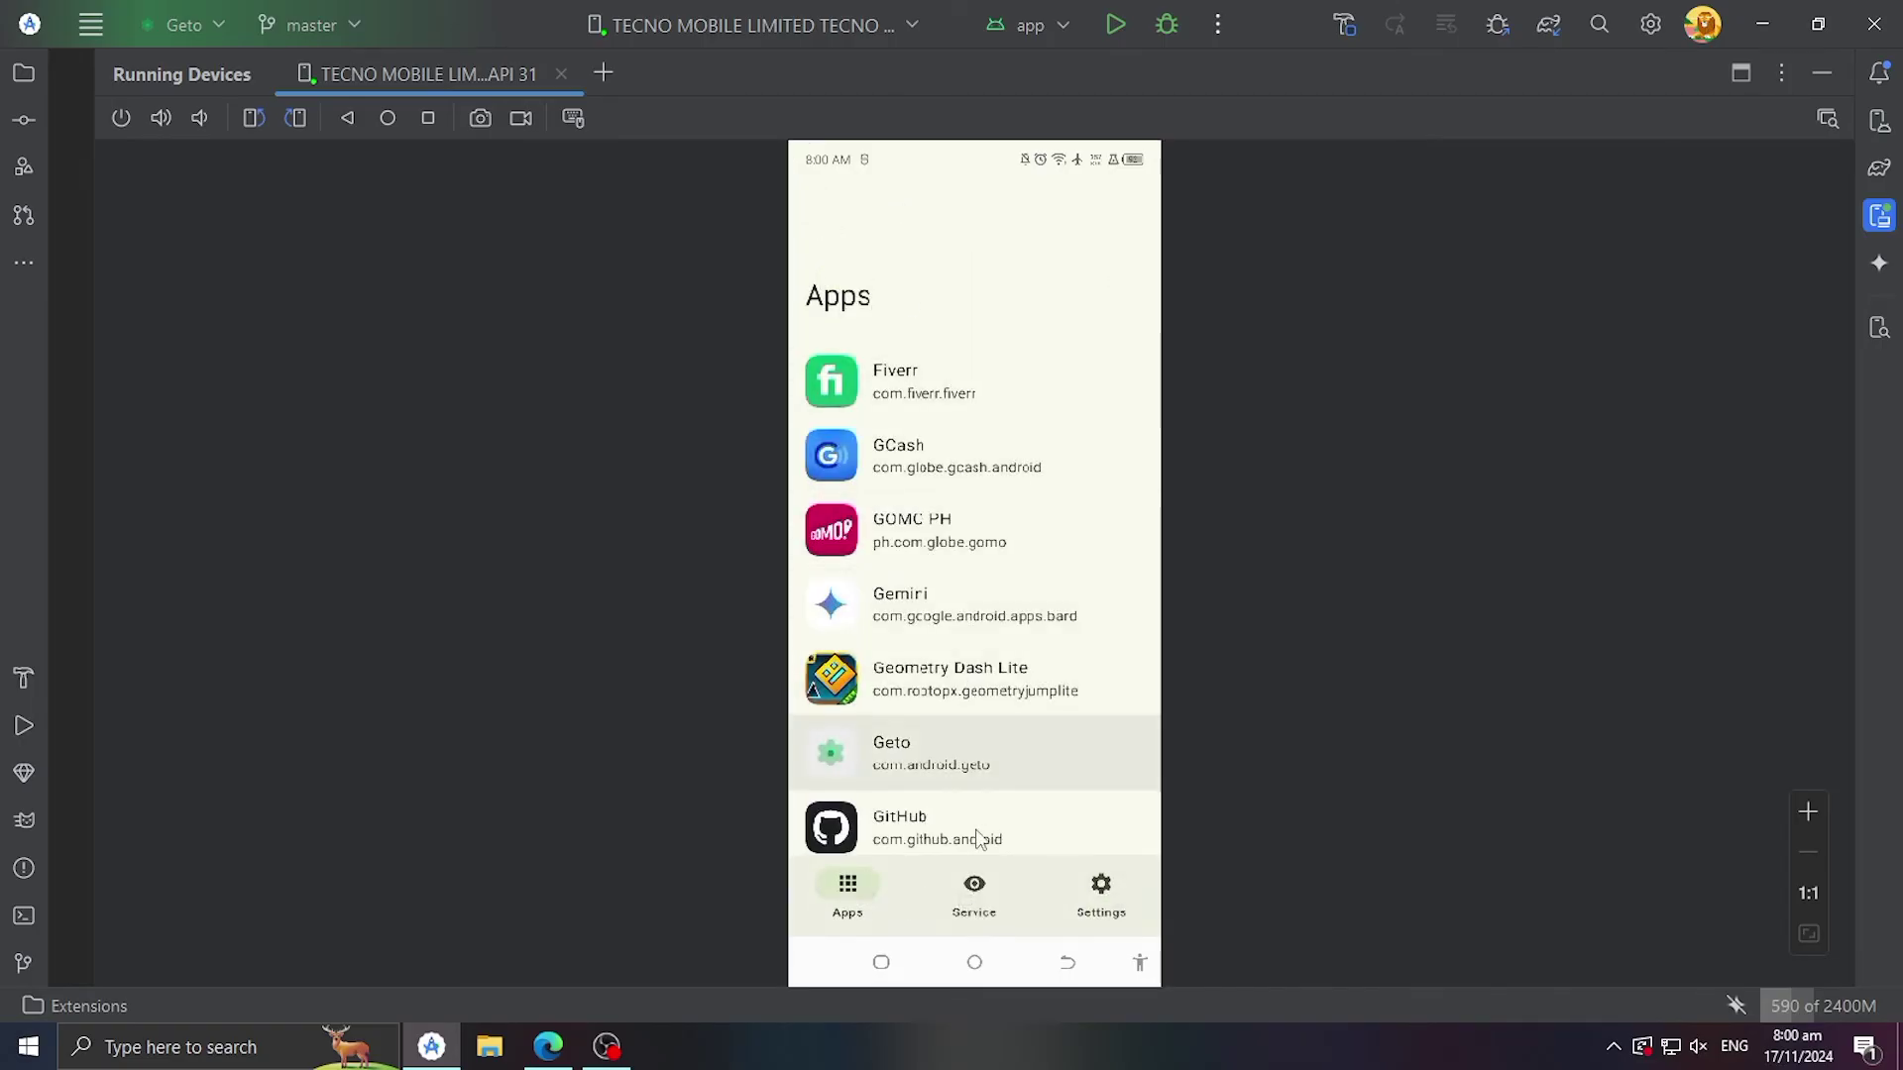
click(937, 485)
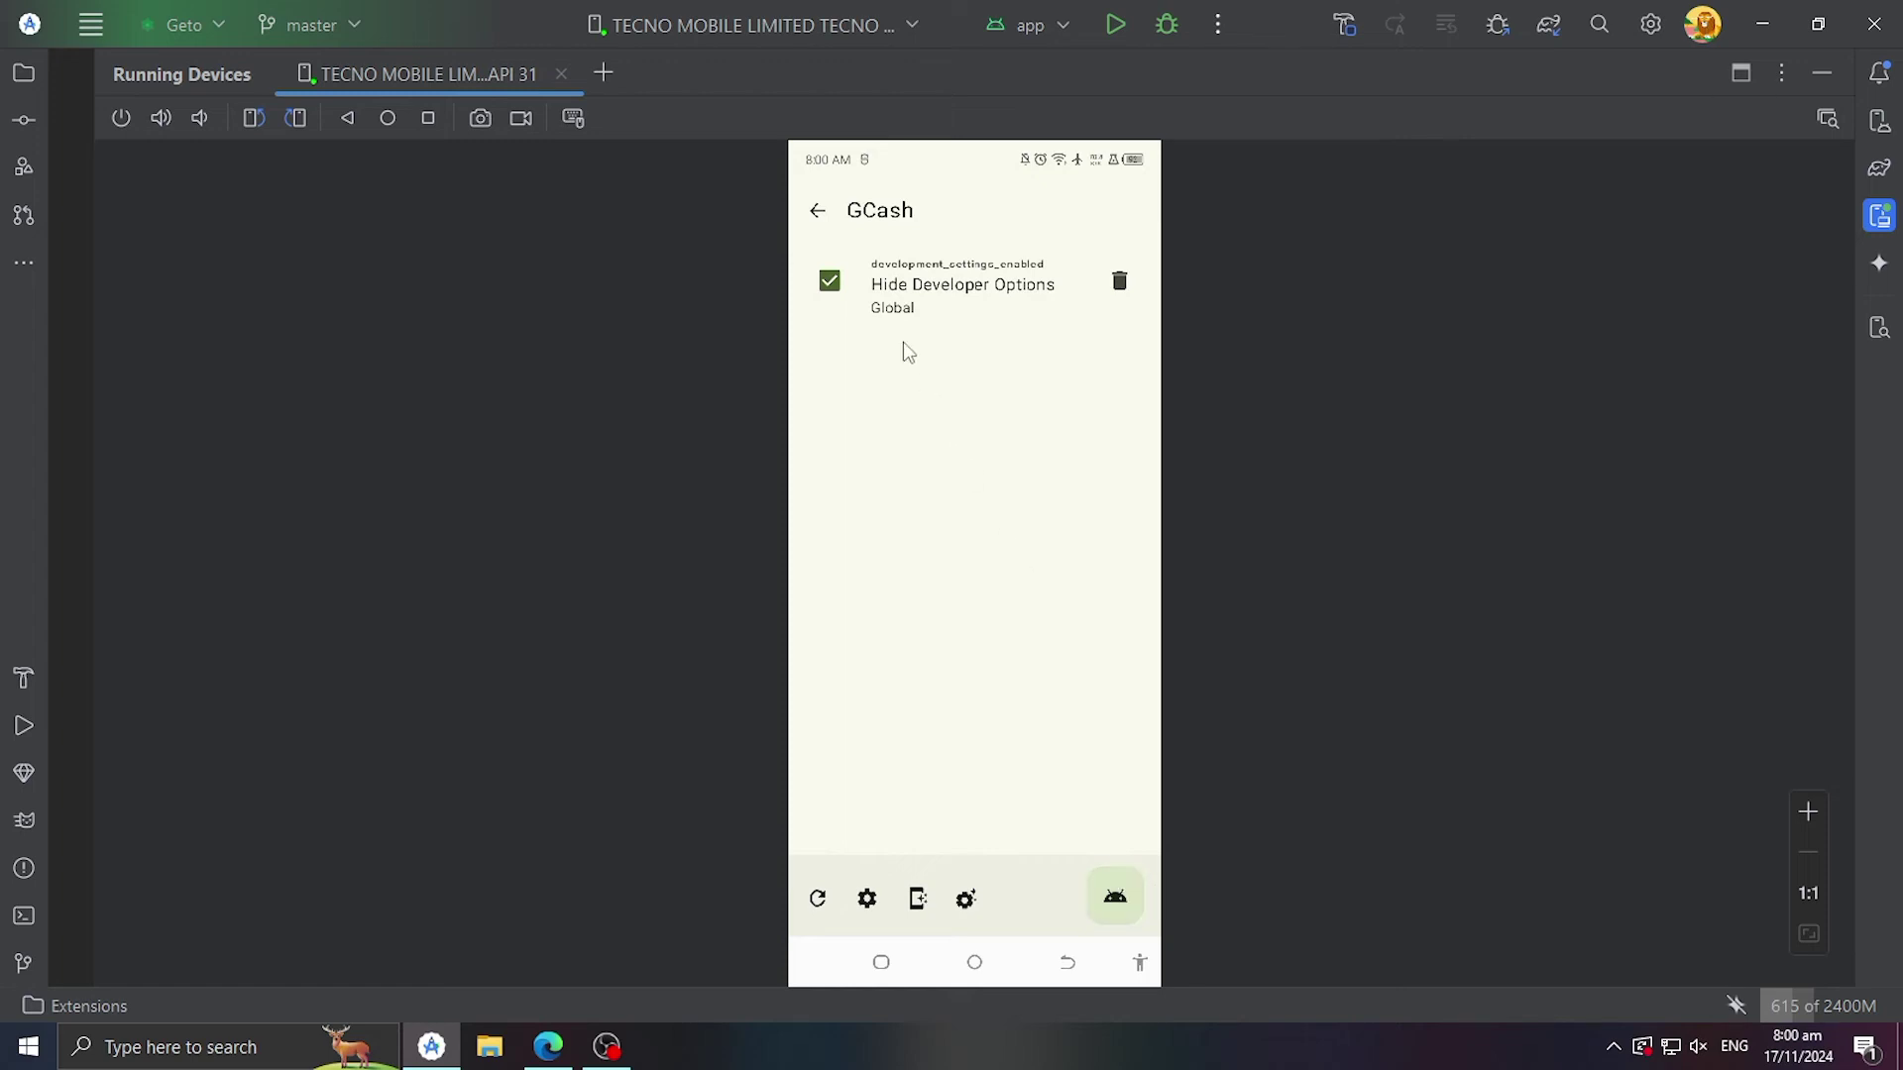
click(819, 222)
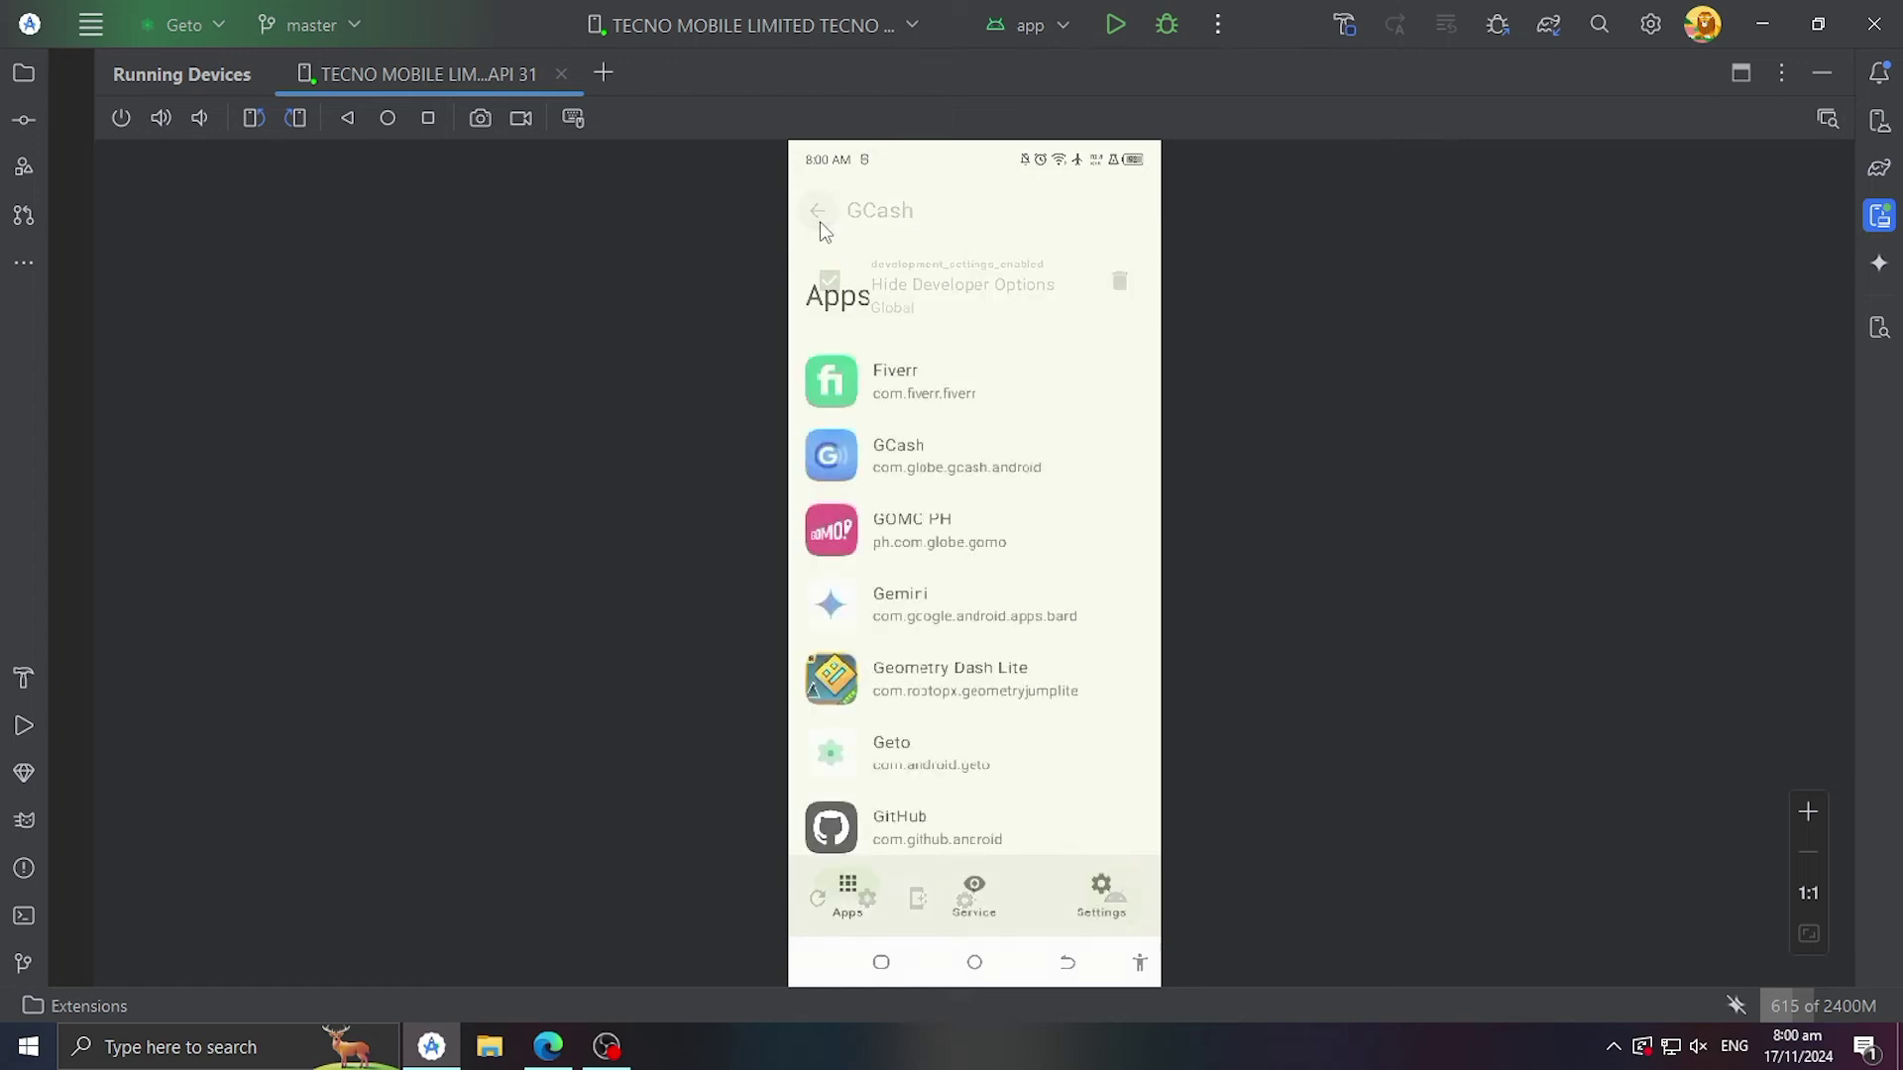
Step: From Geto's Service page blob, turn on Permit usage access for Geto, then return to the Service page
click(979, 904)
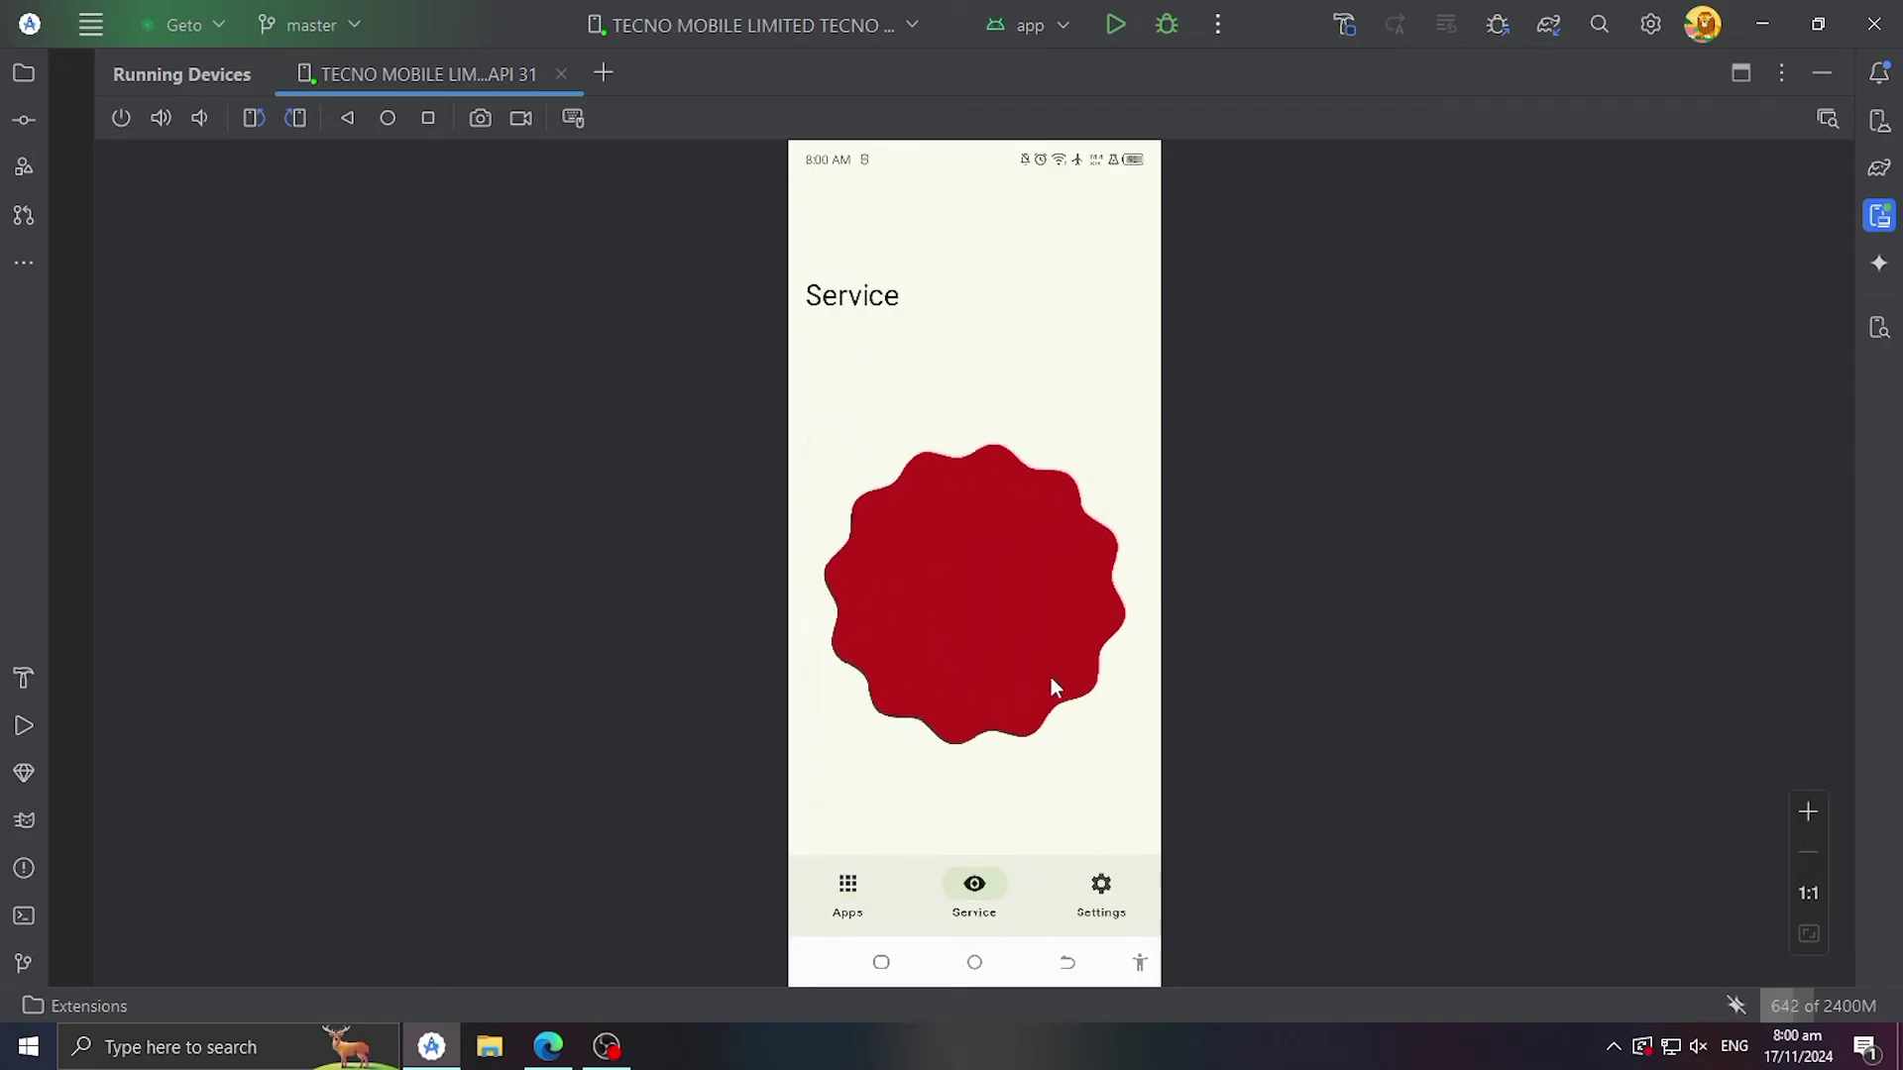
click(928, 589)
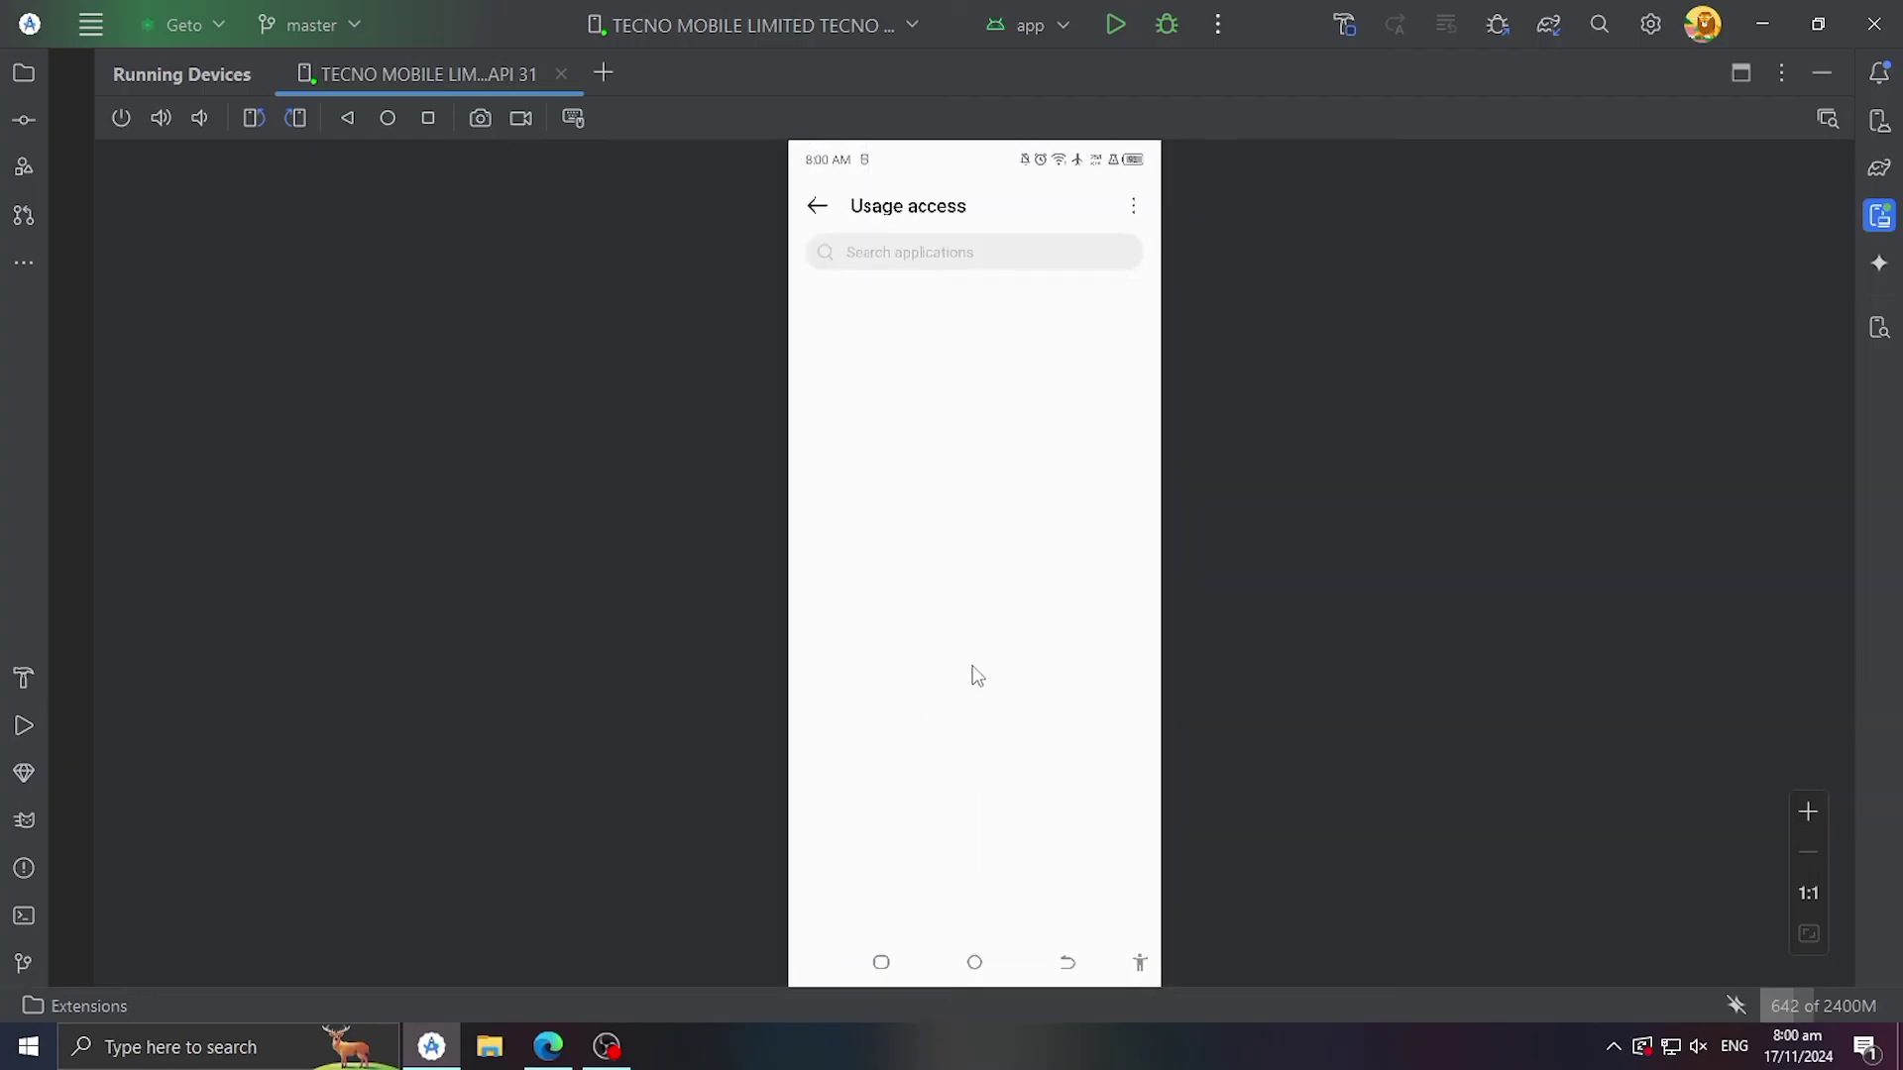
drag(918, 880, 938, 743)
click(920, 791)
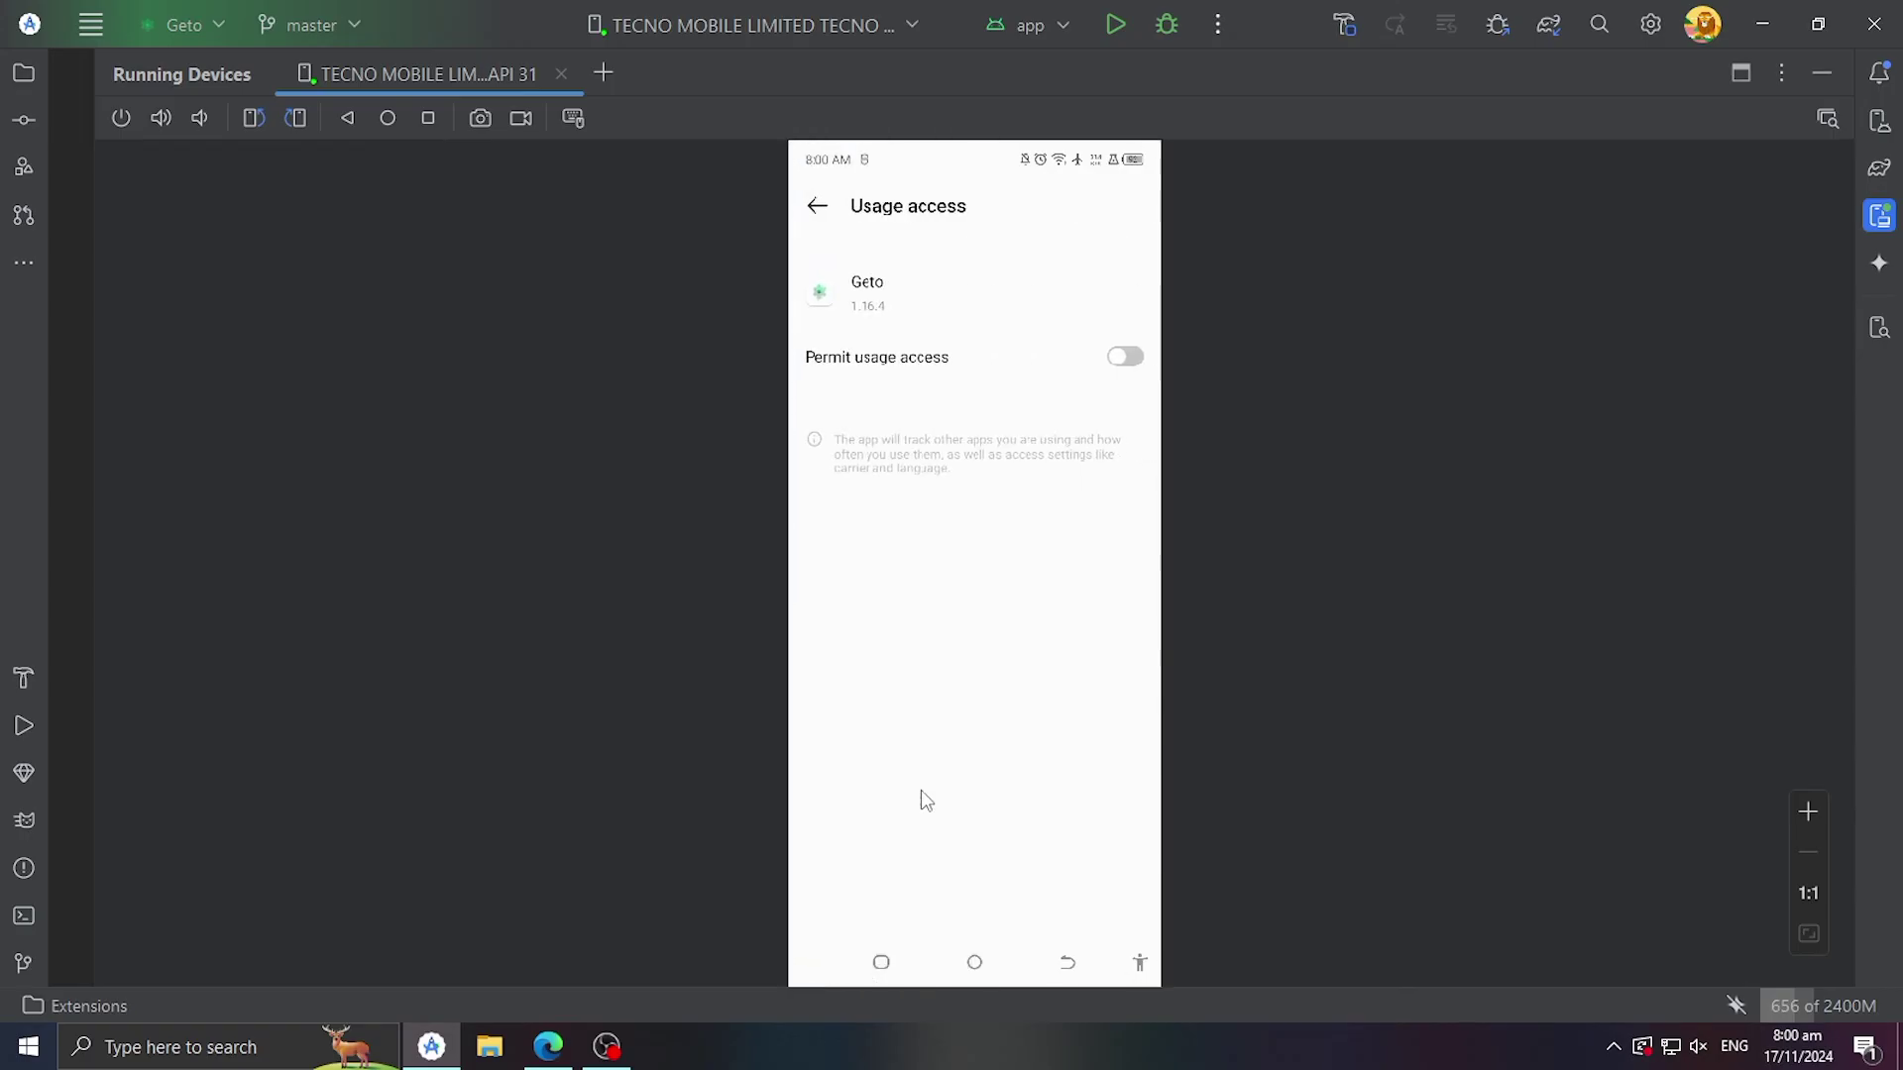
click(1128, 357)
click(814, 210)
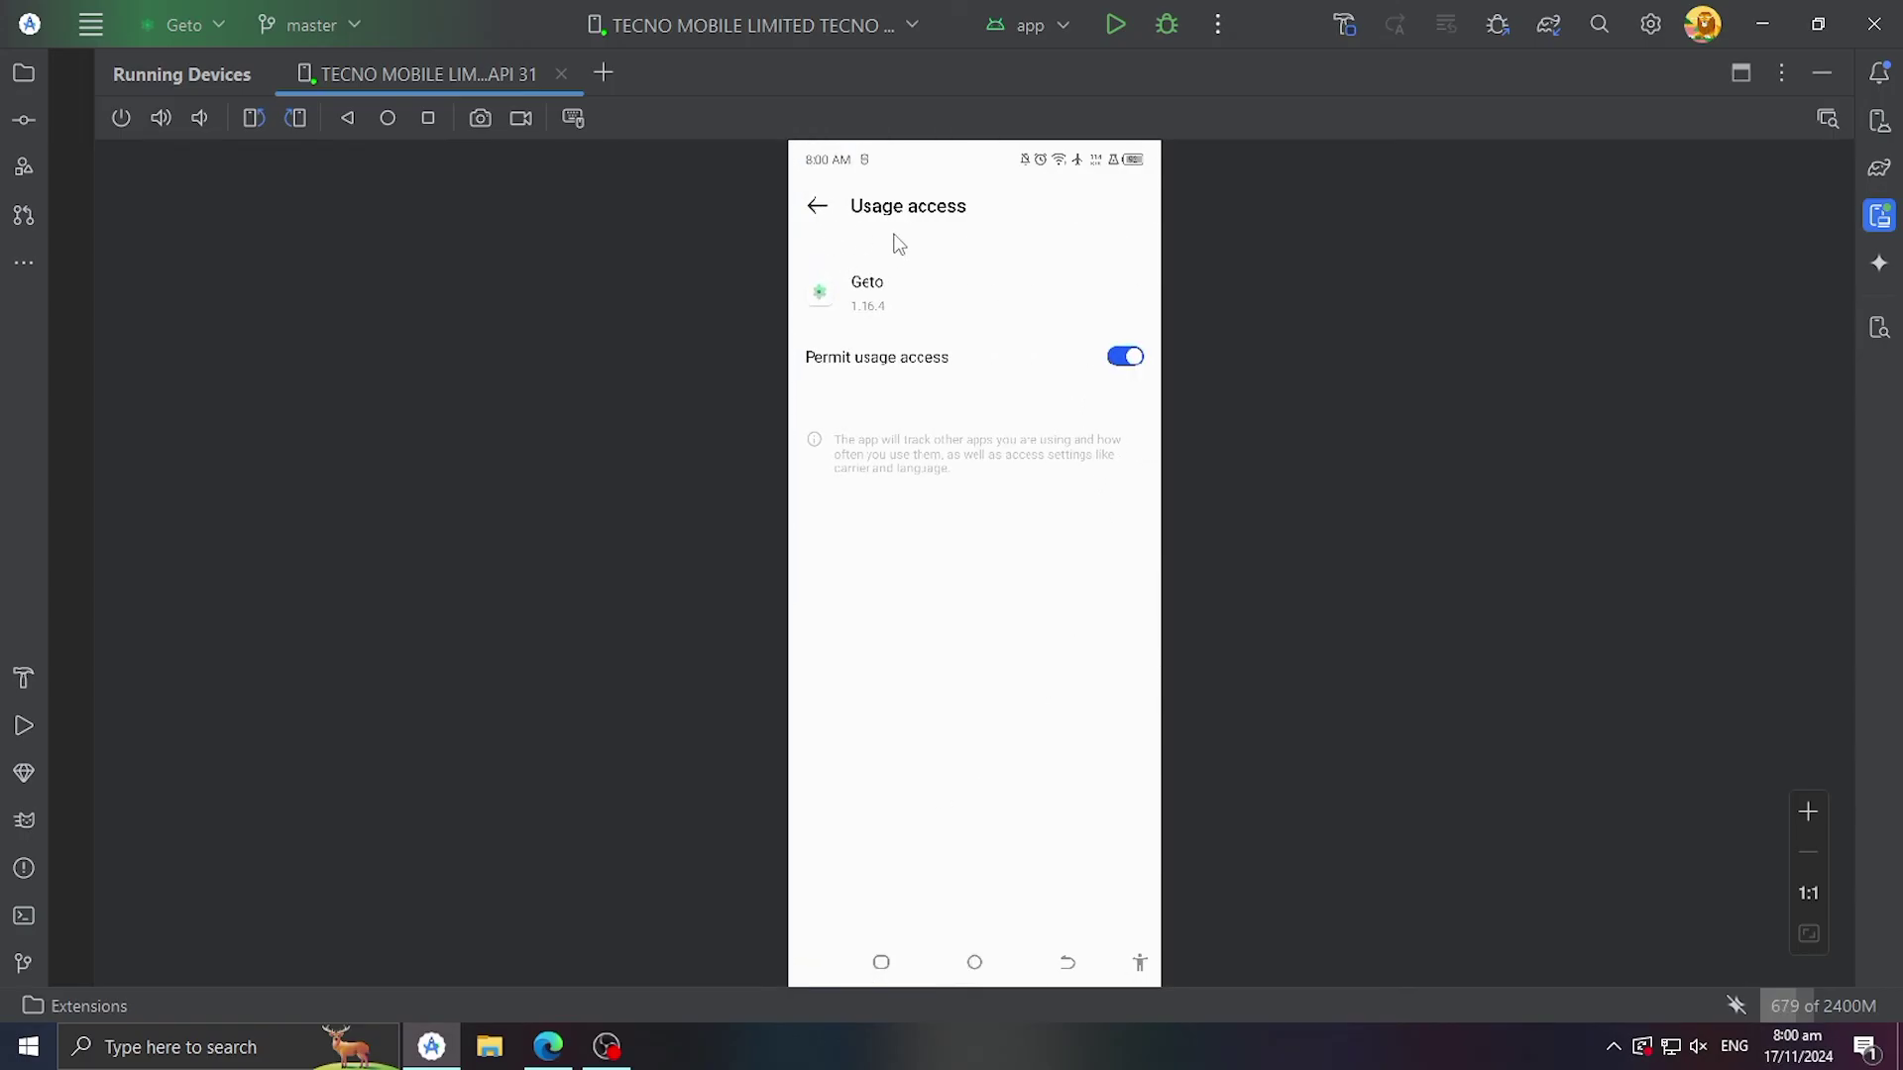
click(819, 214)
Step: Start the Usage Stats Service, check its notification, then exit Geto to the home screen
click(938, 593)
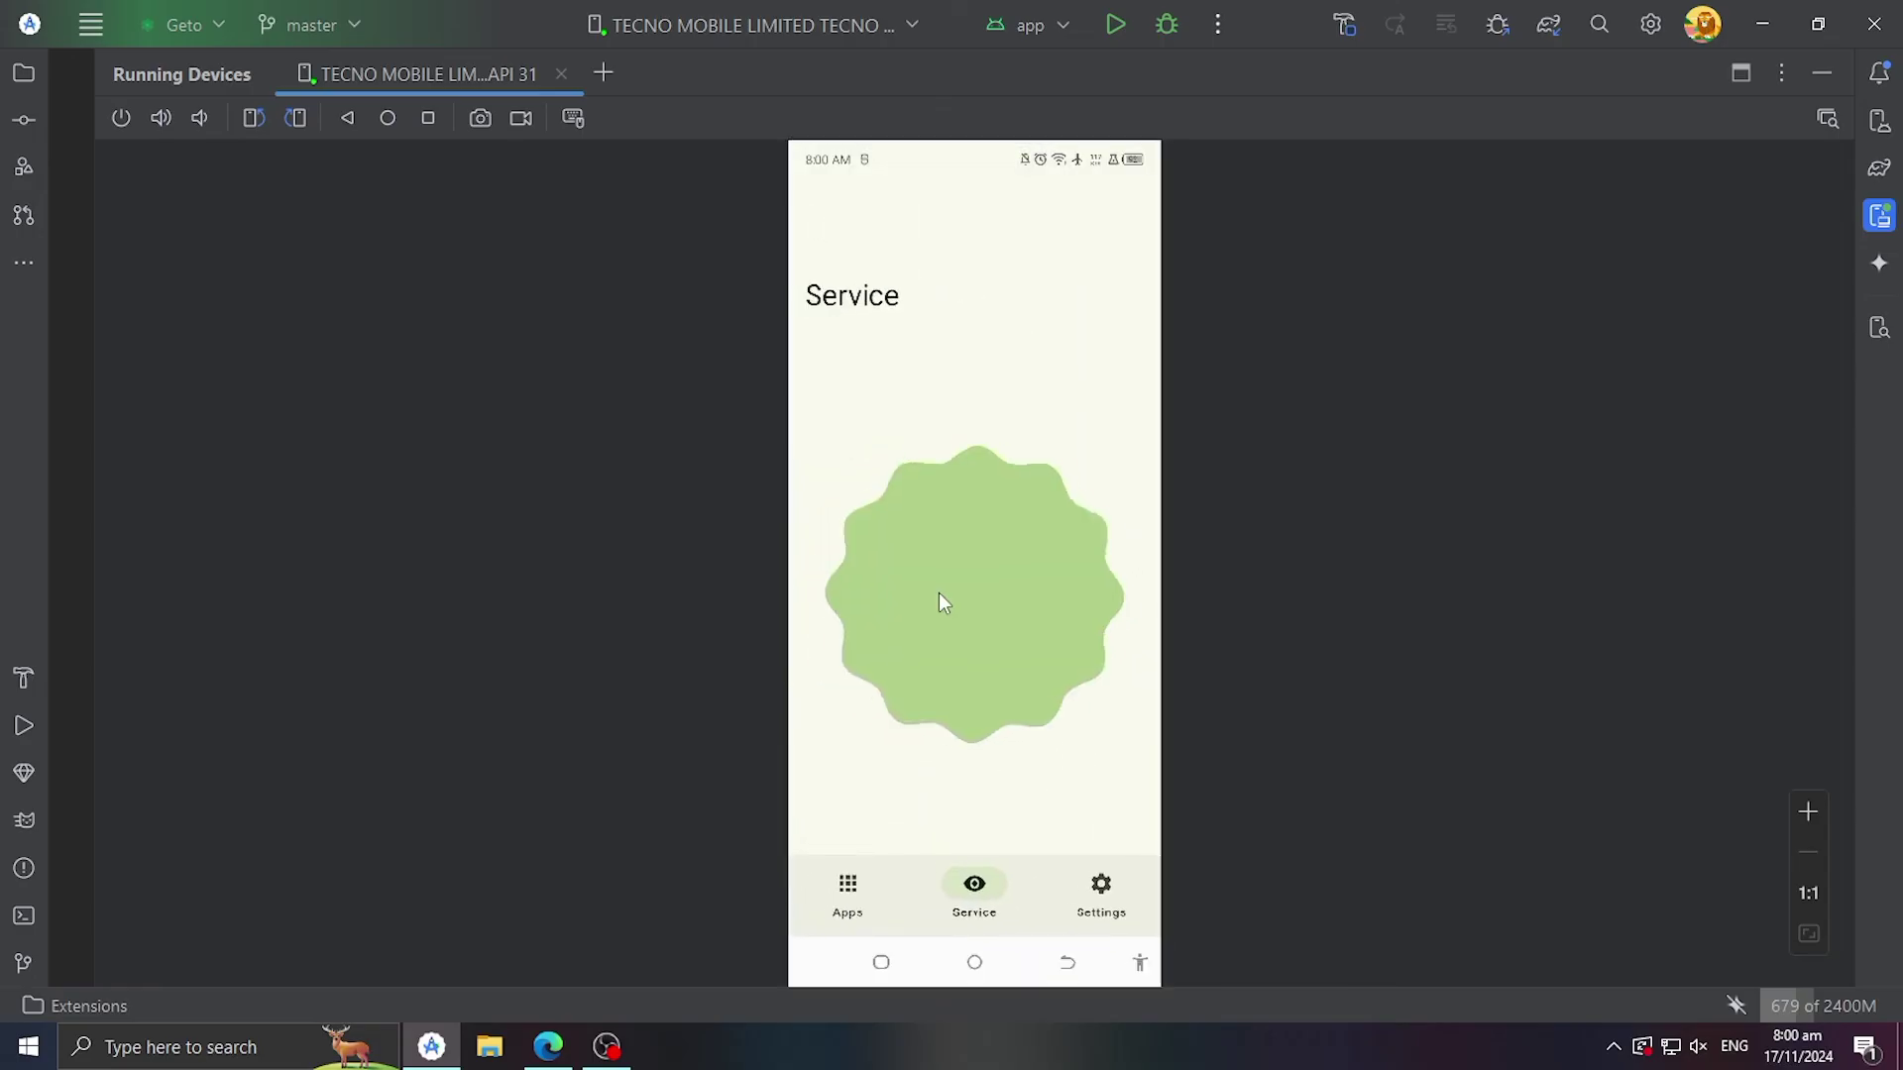
drag(829, 169, 922, 553)
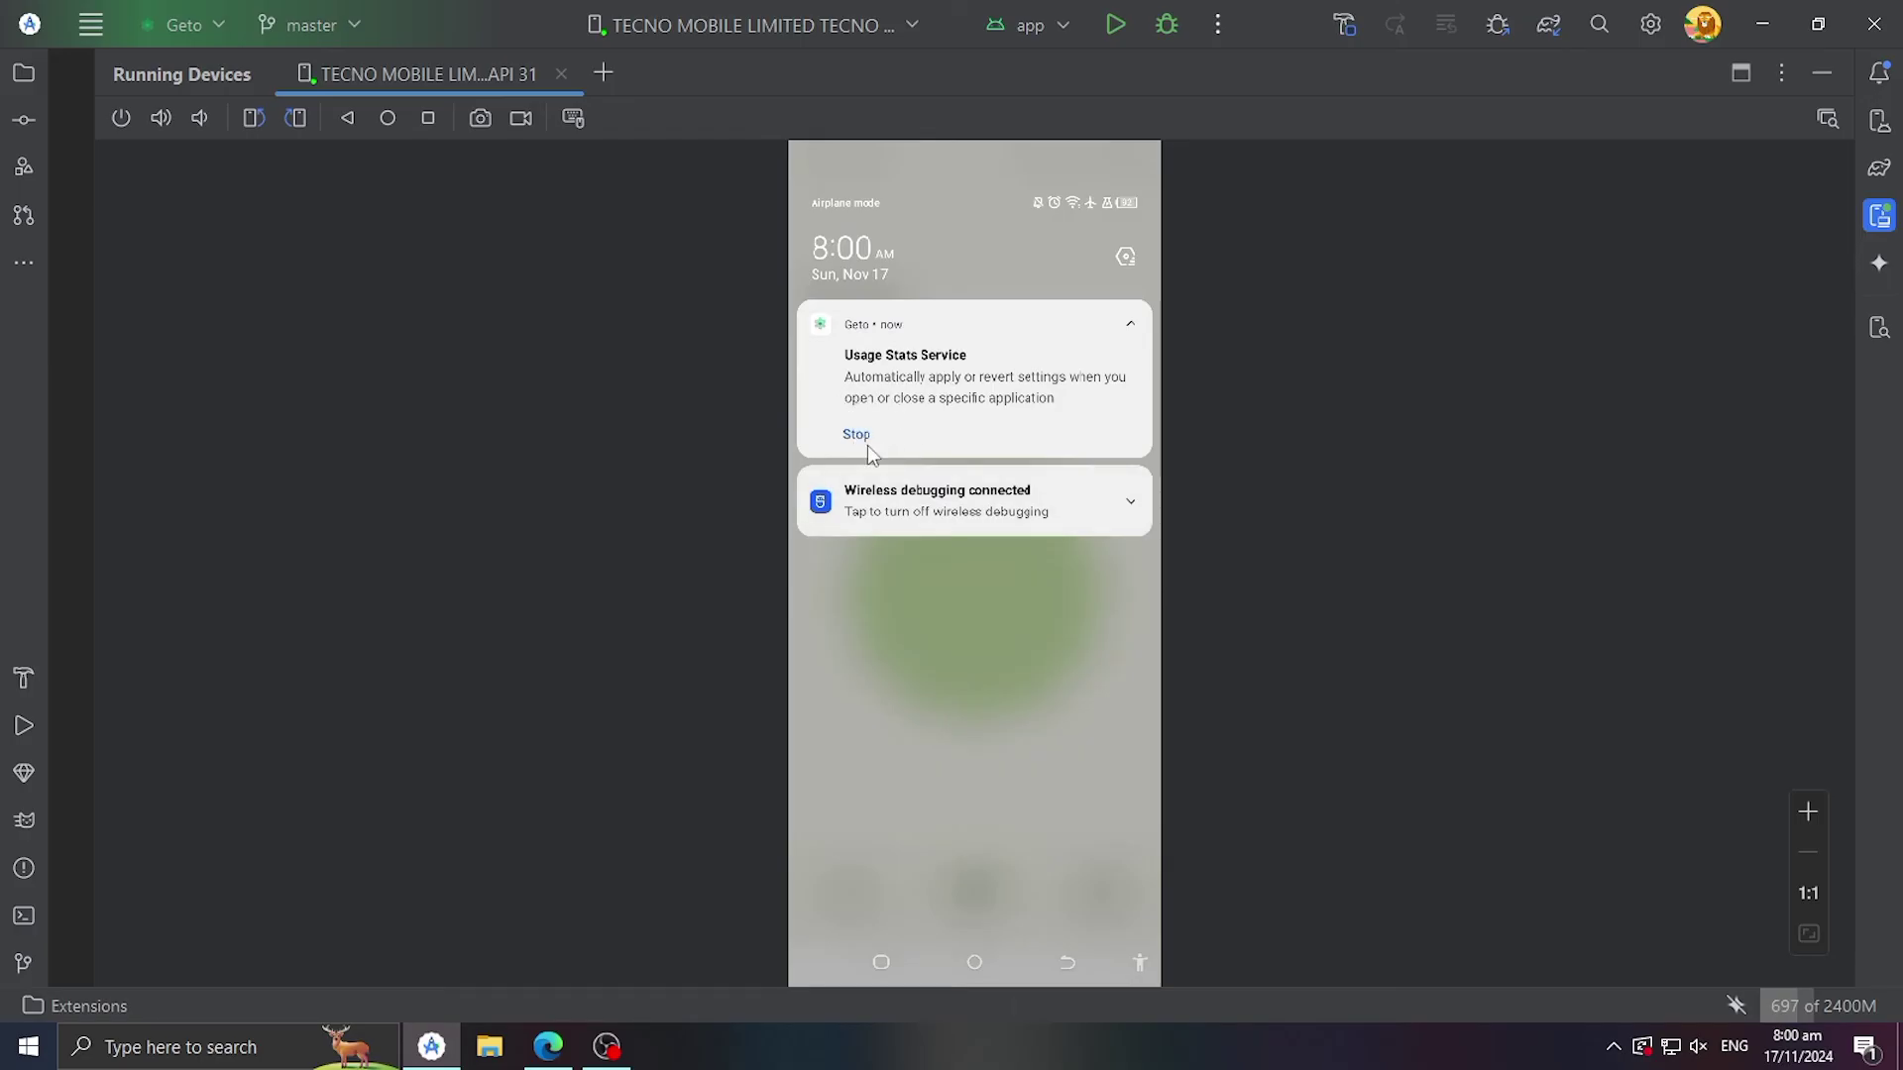
click(1043, 728)
click(1063, 961)
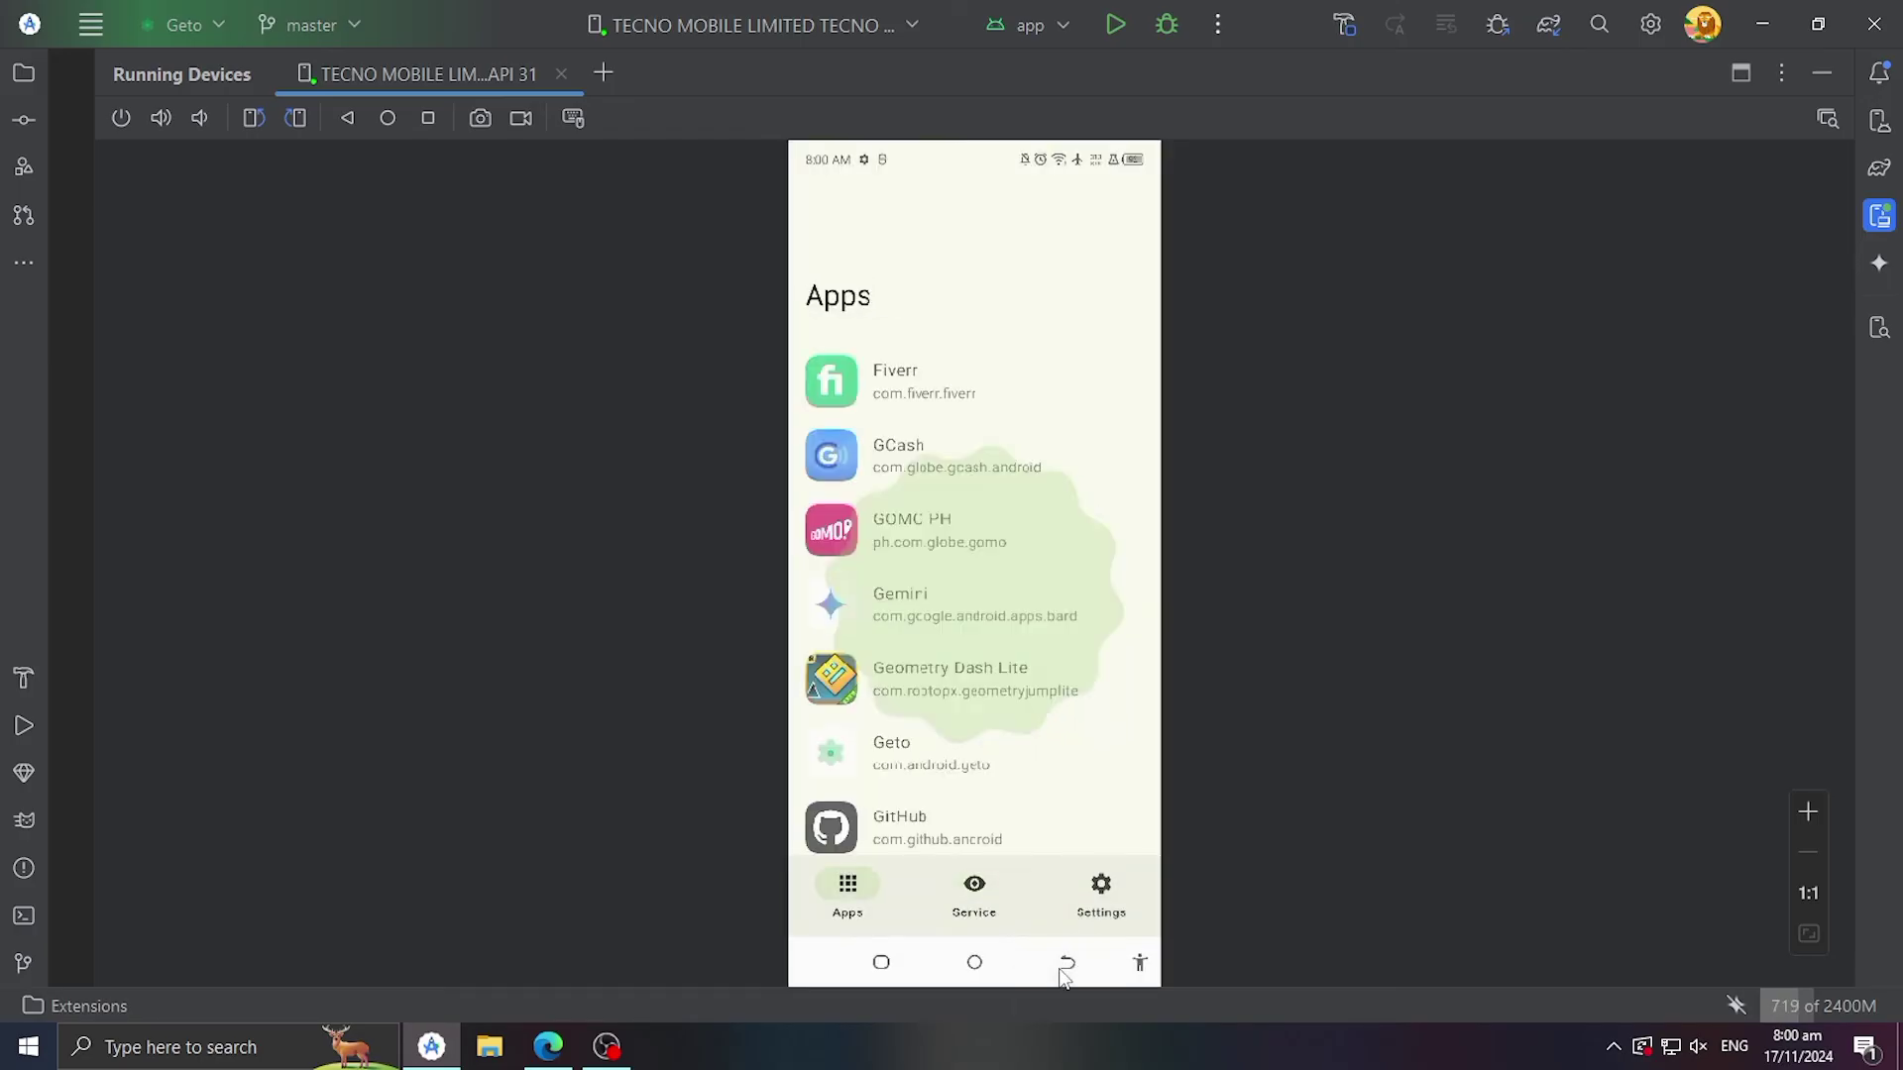
click(1066, 965)
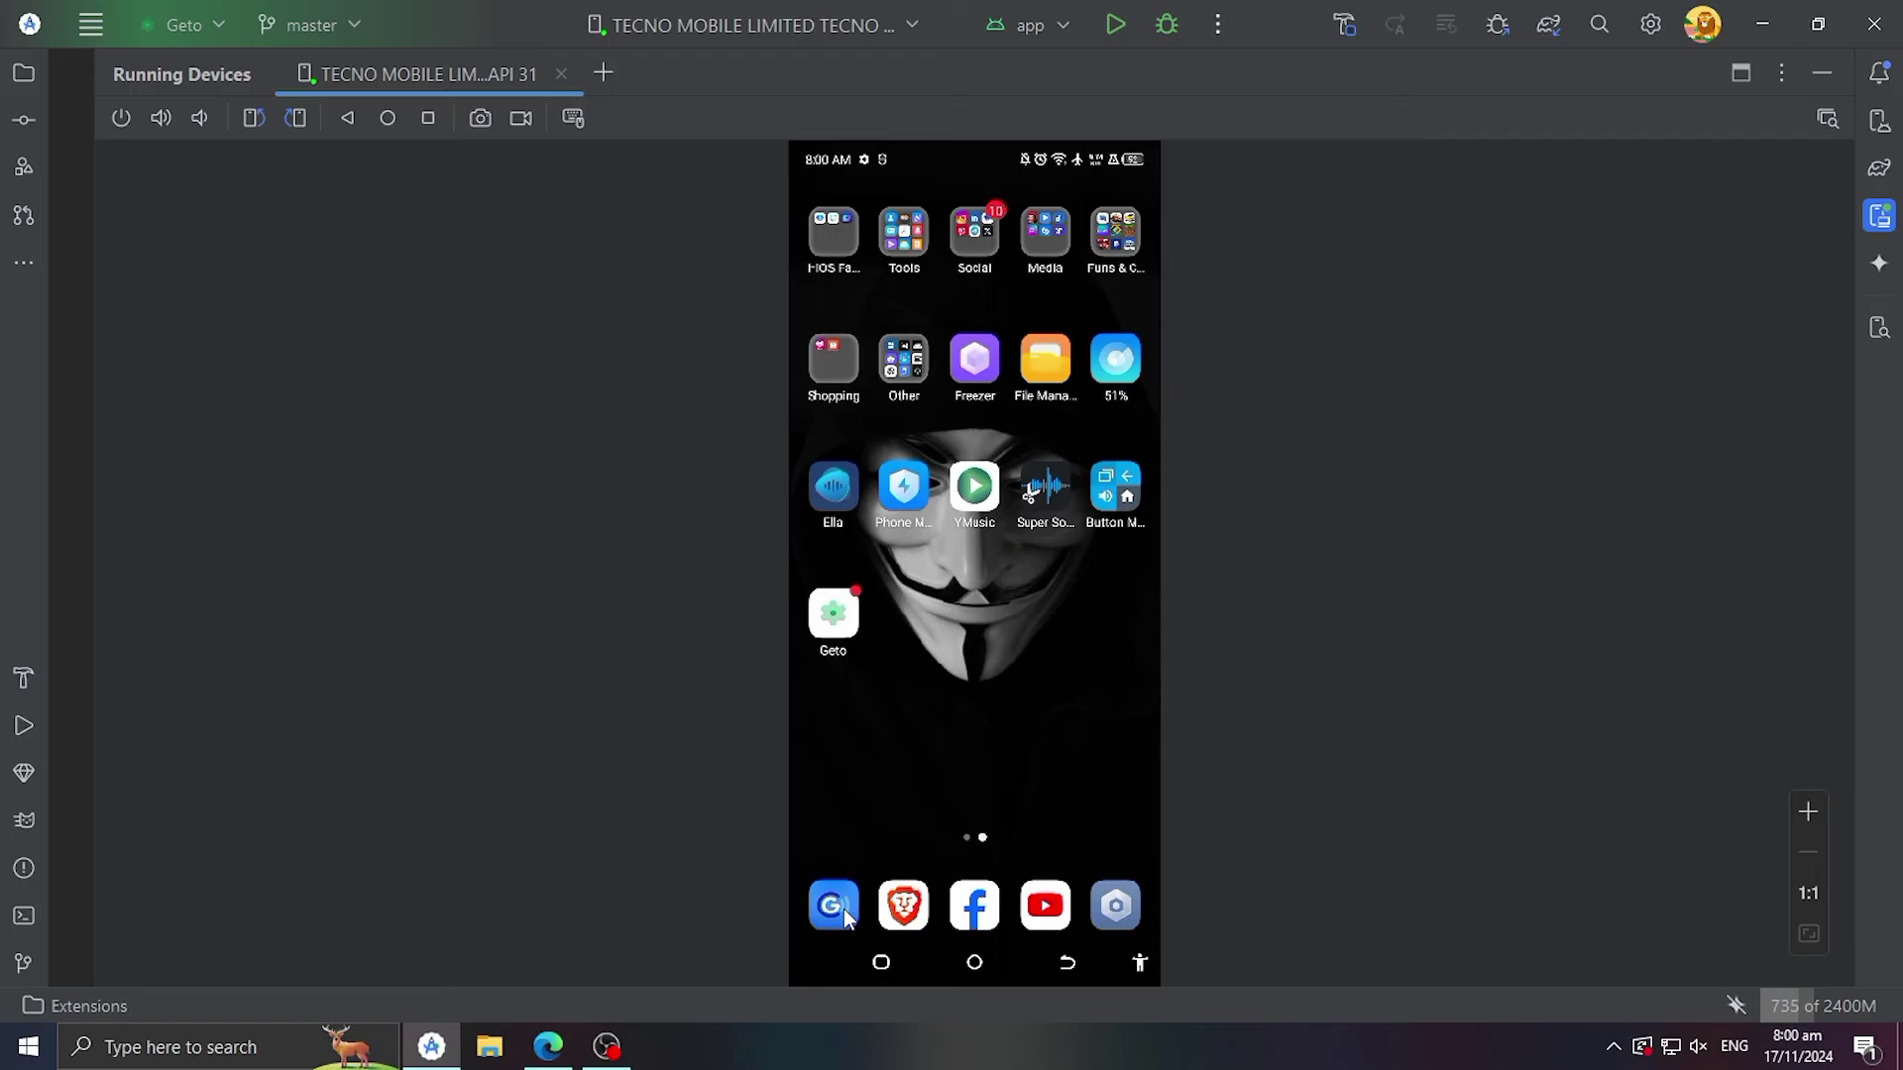
Step: Launch GCash from the dock and open its MPIN Login screen with the keypad closed
drag(842, 908, 842, 908)
click(1090, 783)
click(848, 908)
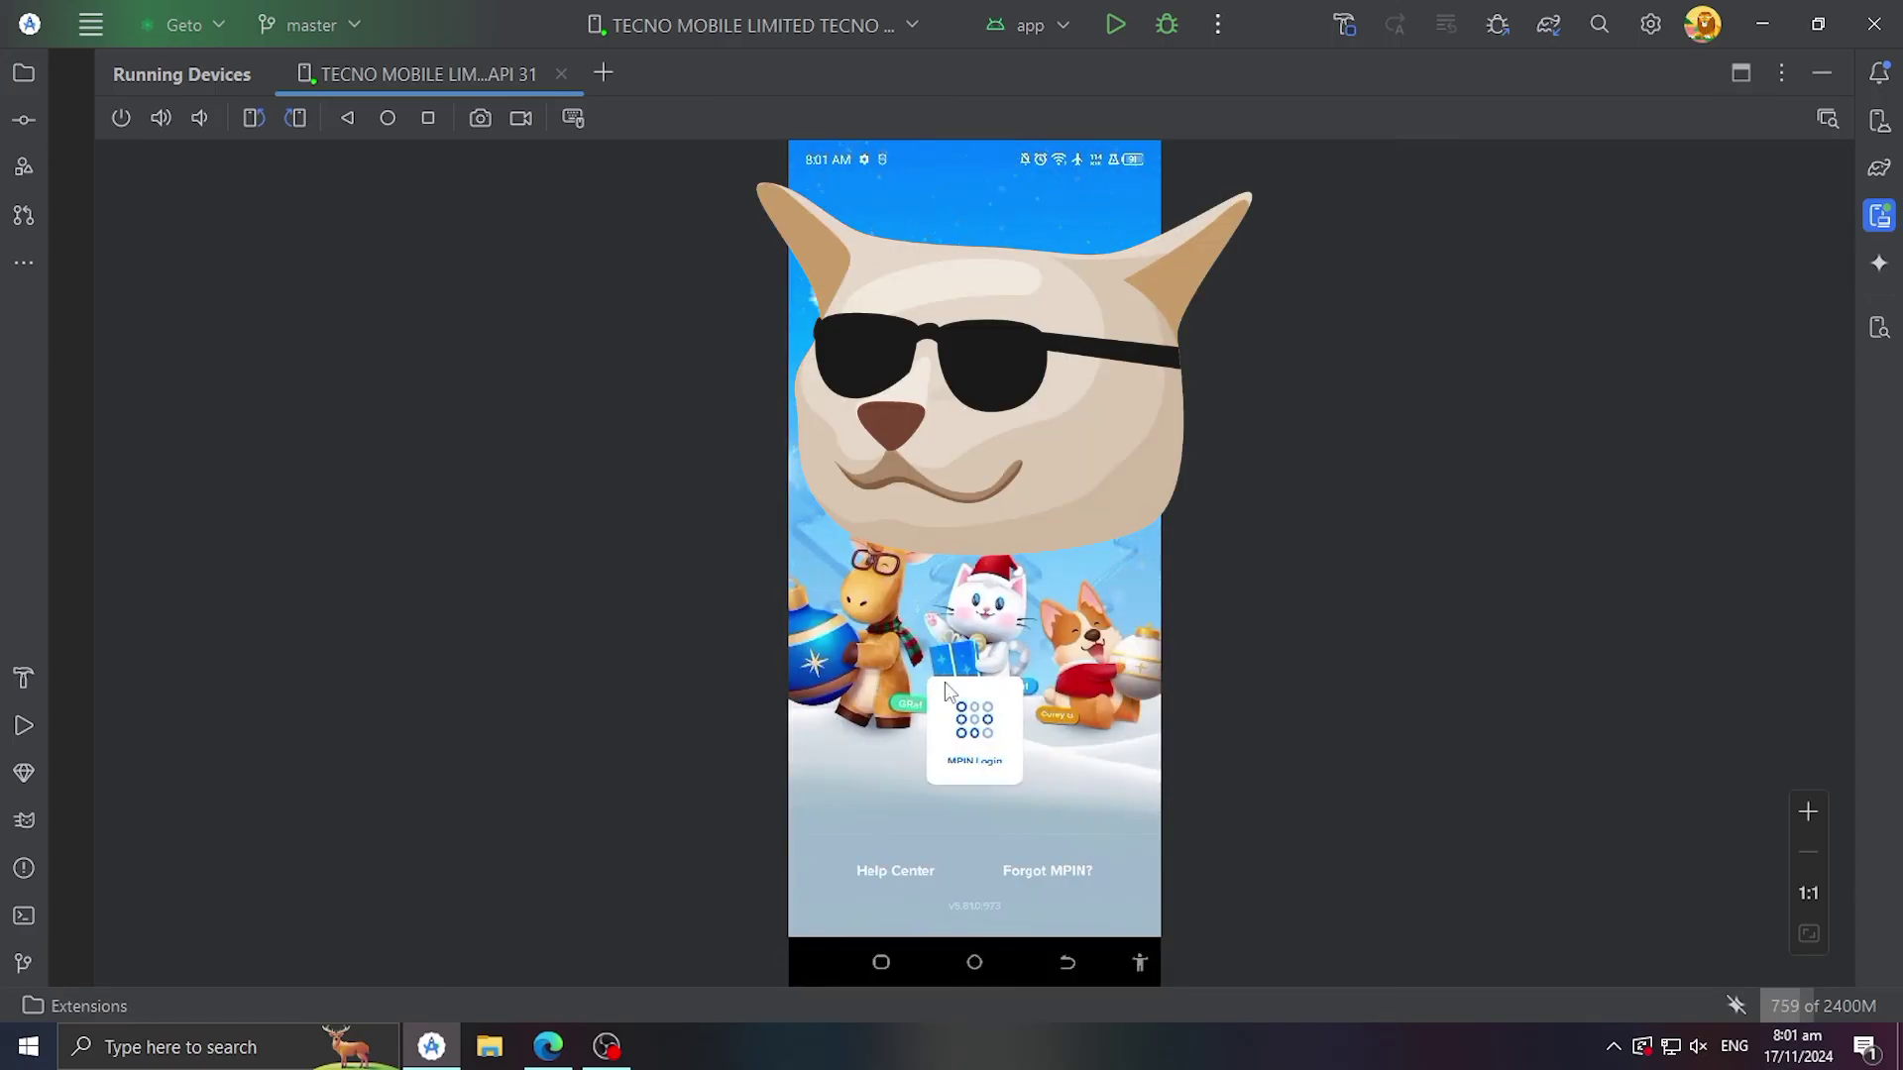
click(947, 691)
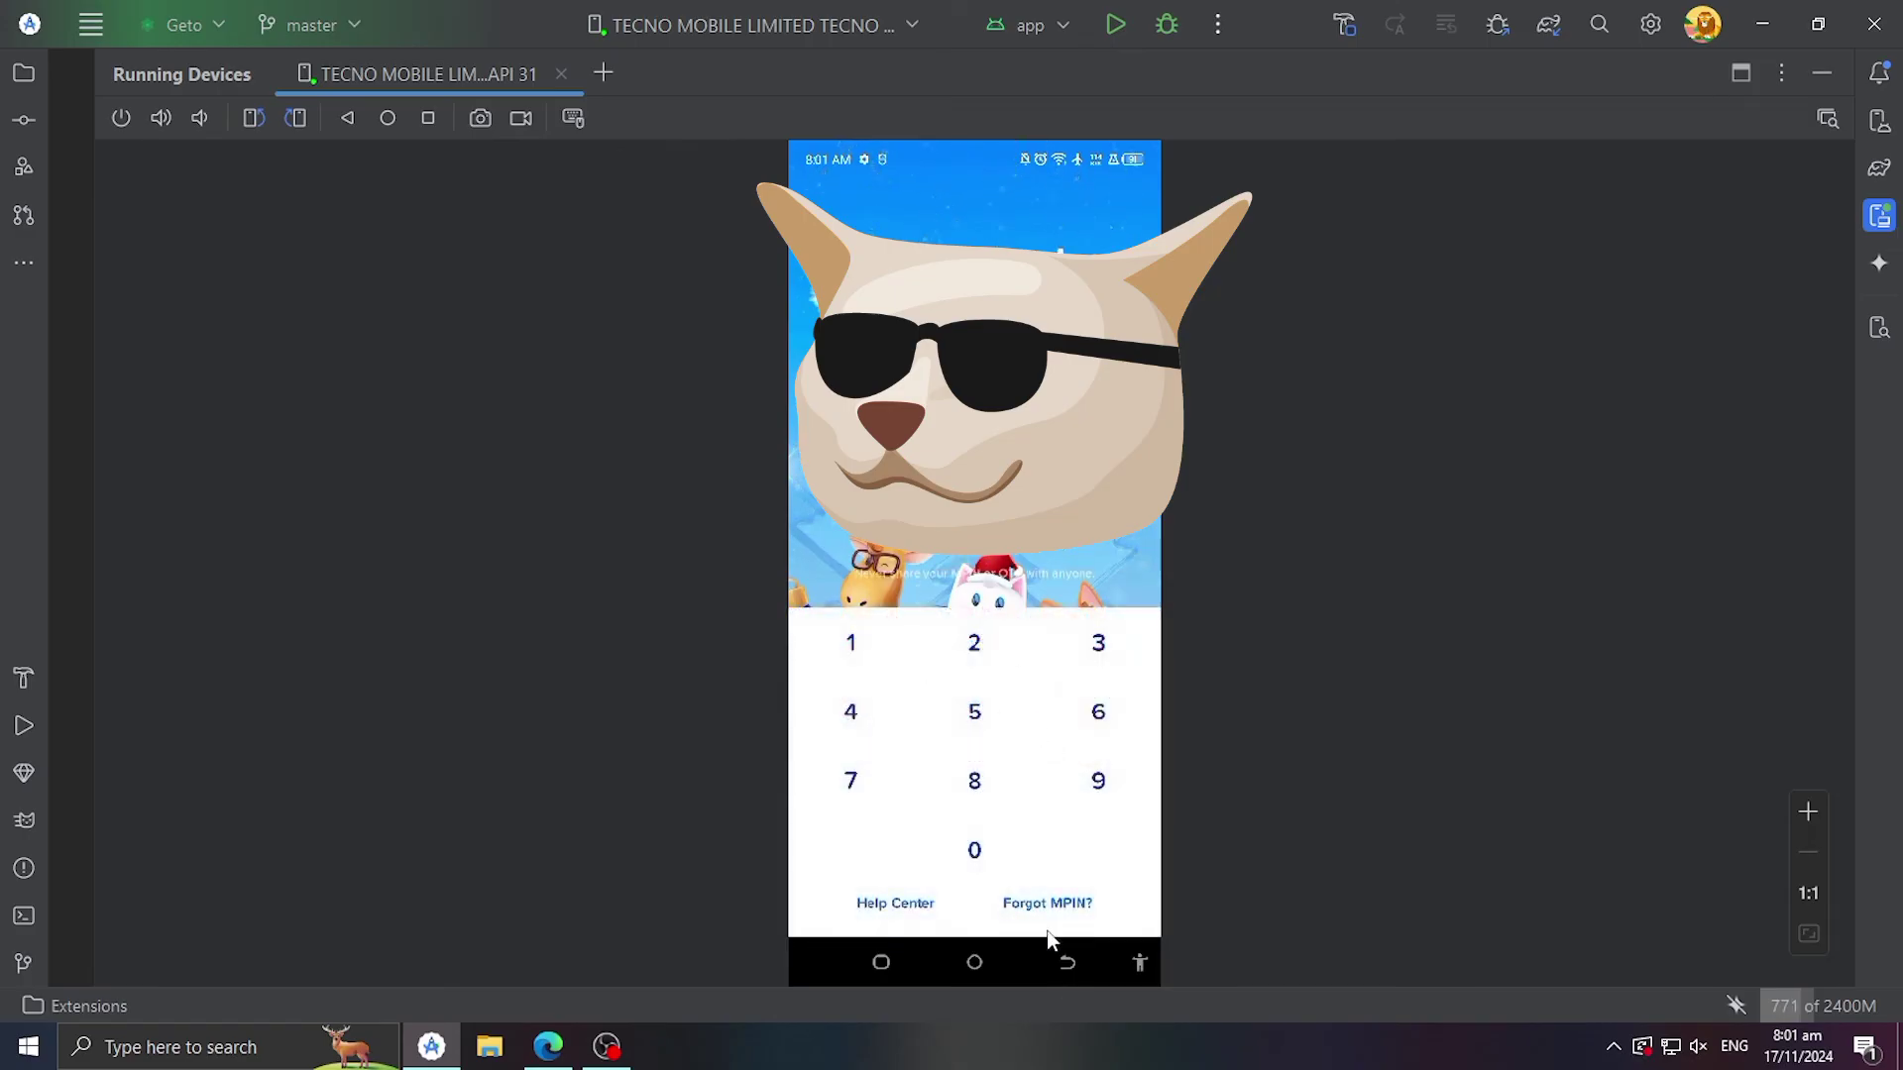
click(1067, 953)
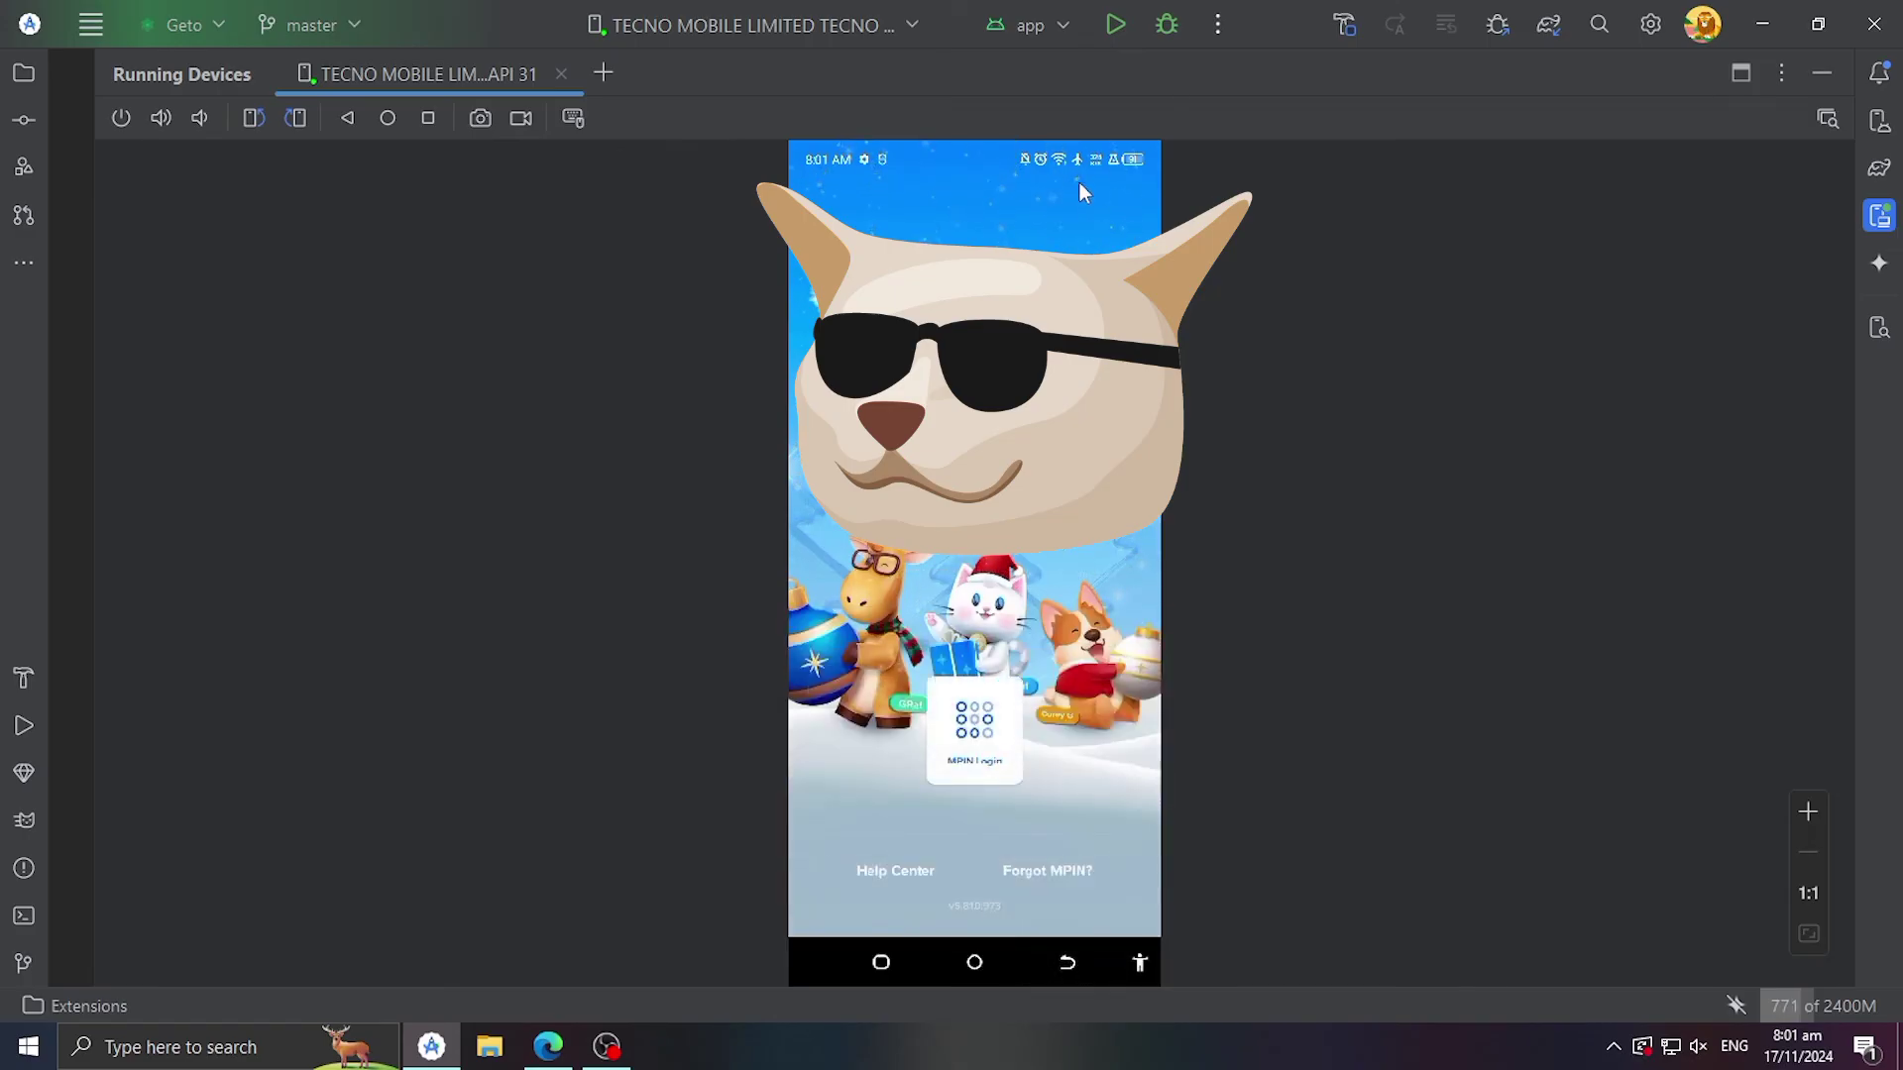
Step: Go to Settings > System > Developer options from the control centre
drag(1092, 155, 1112, 285)
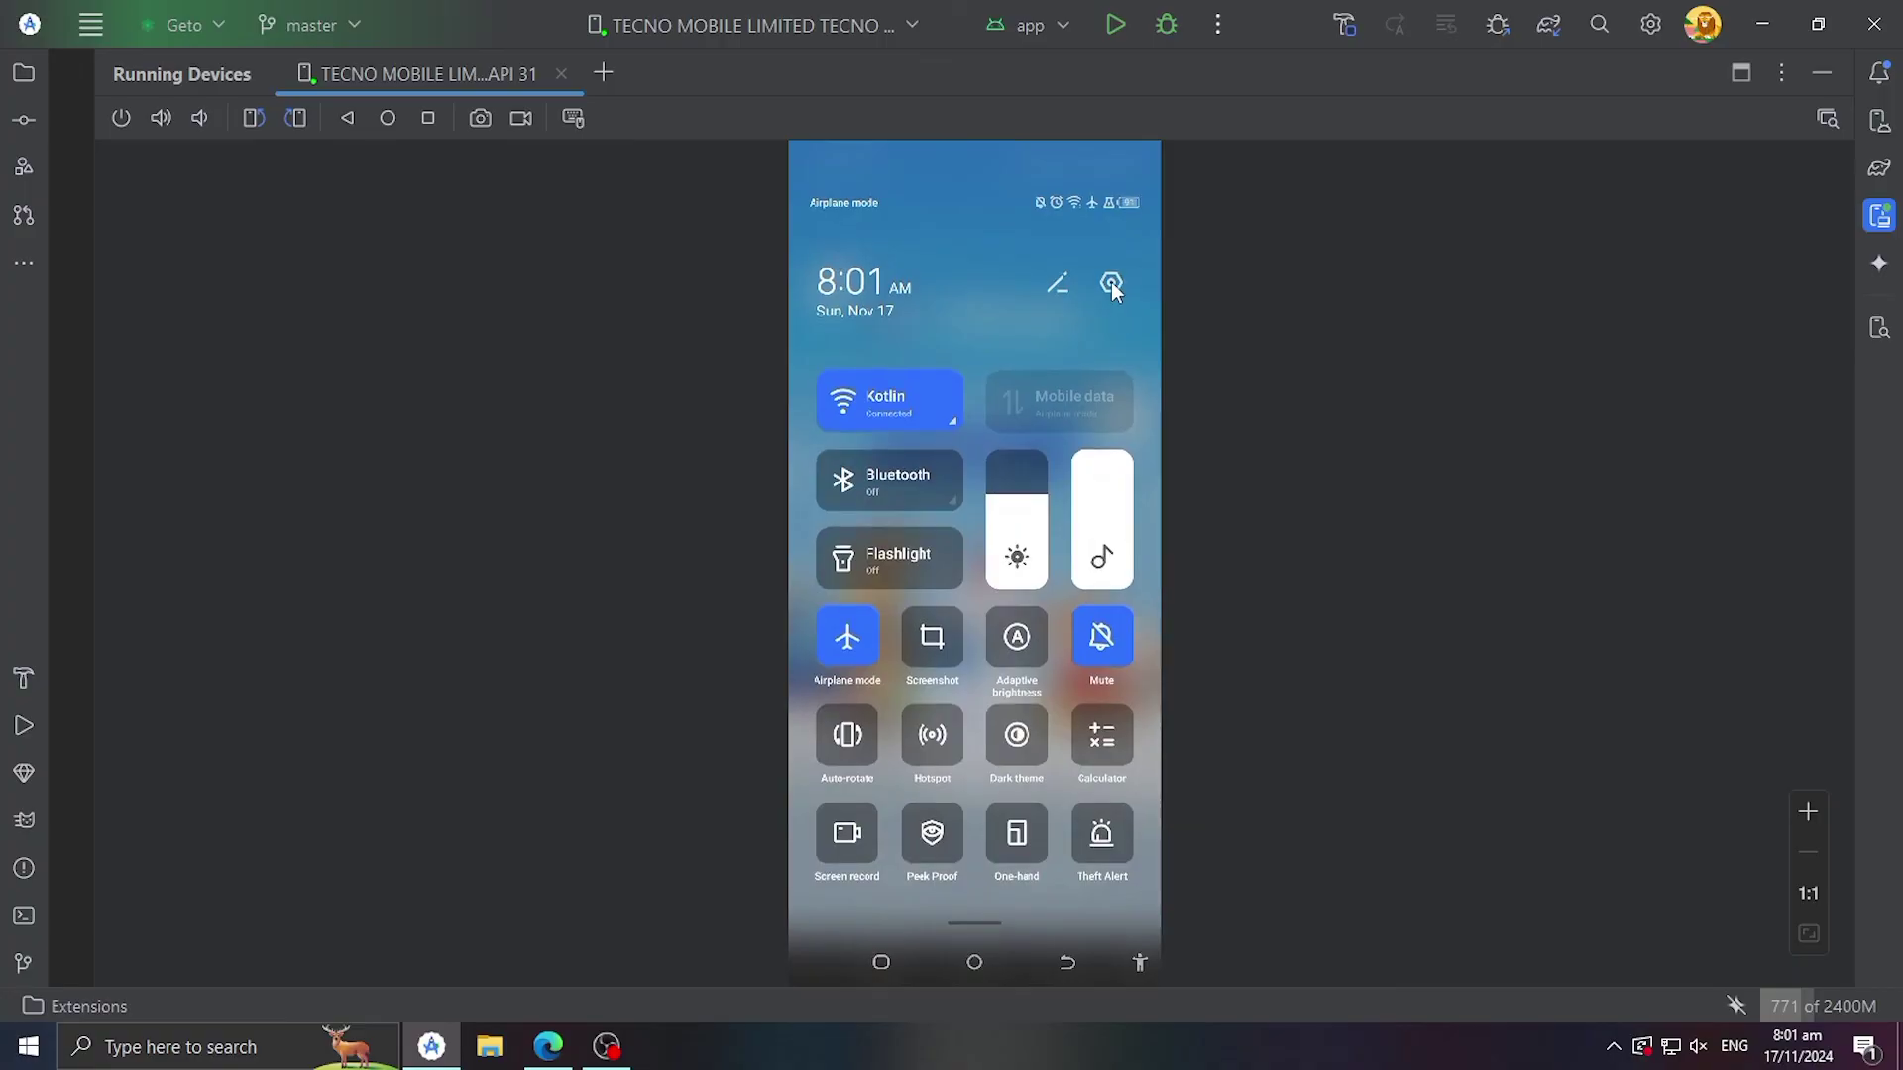
click(1111, 285)
scroll(985, 756, down, 10)
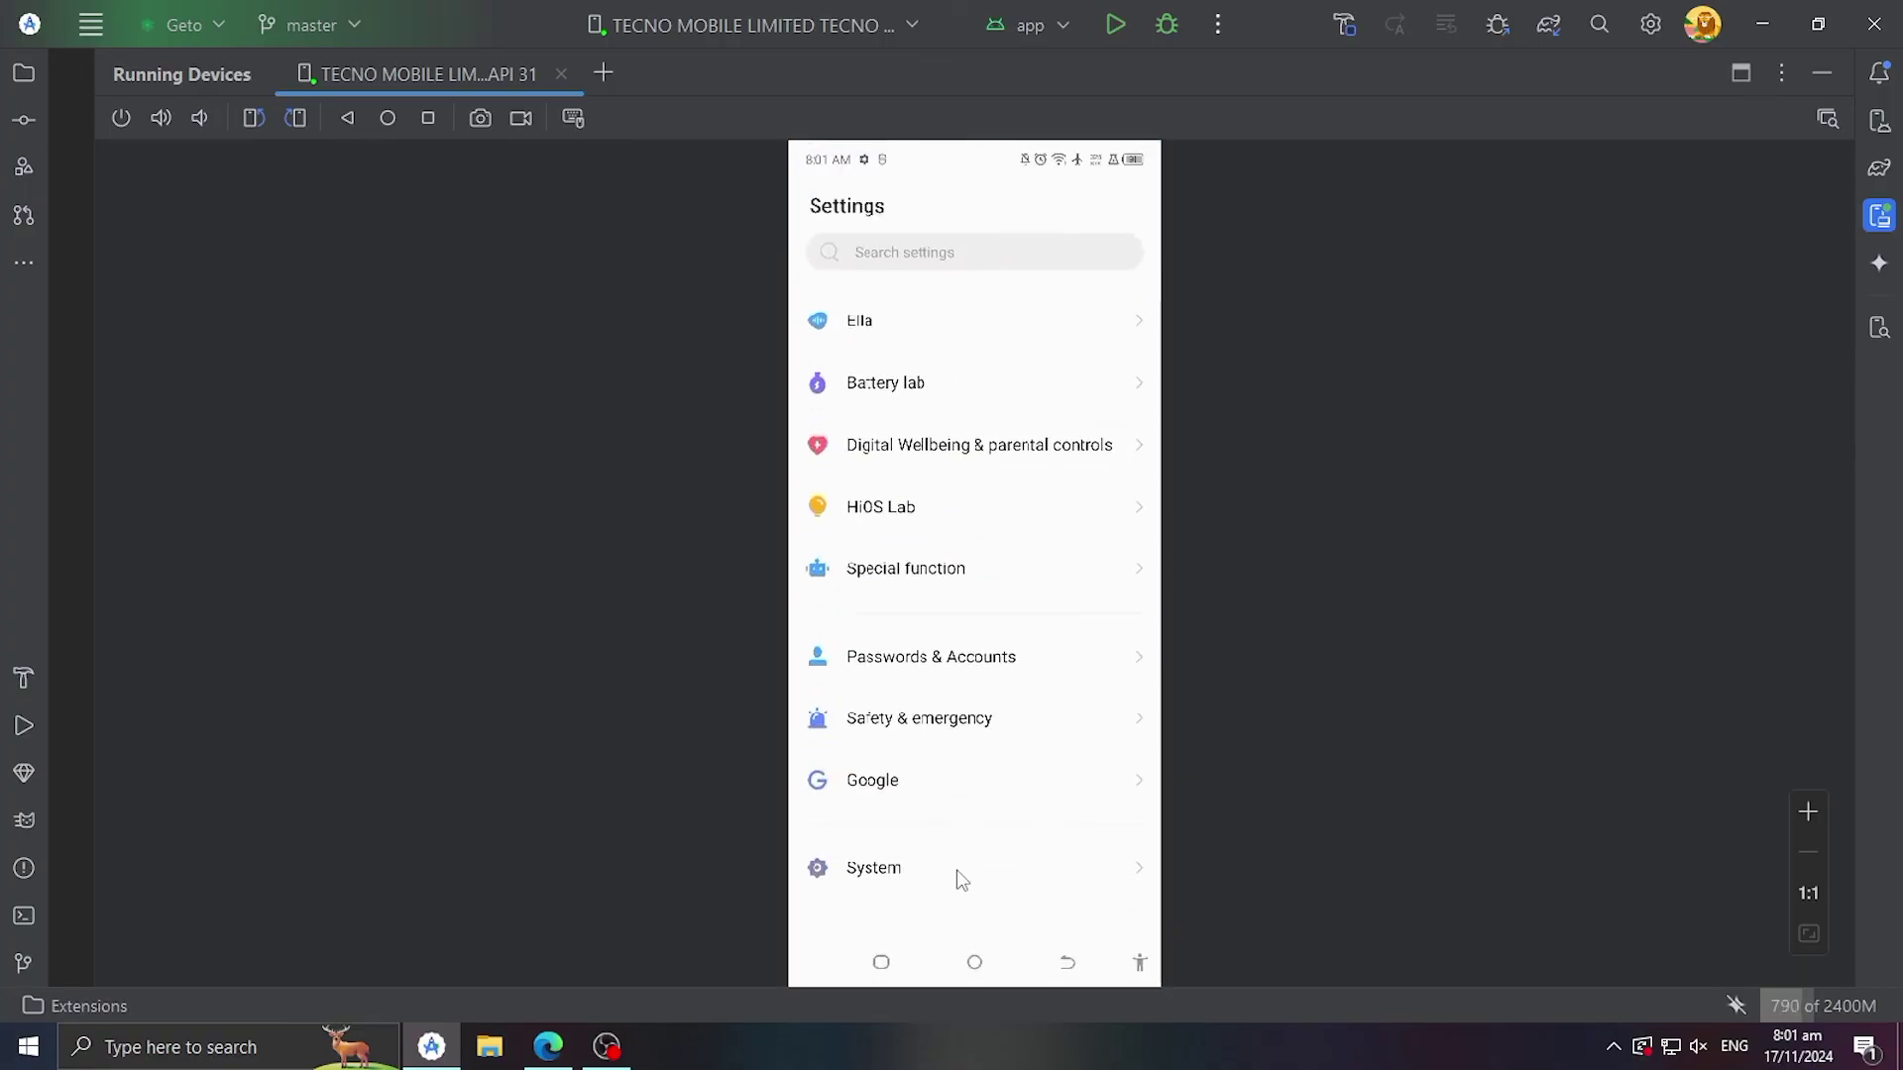
click(959, 879)
scroll(998, 807, down, 3)
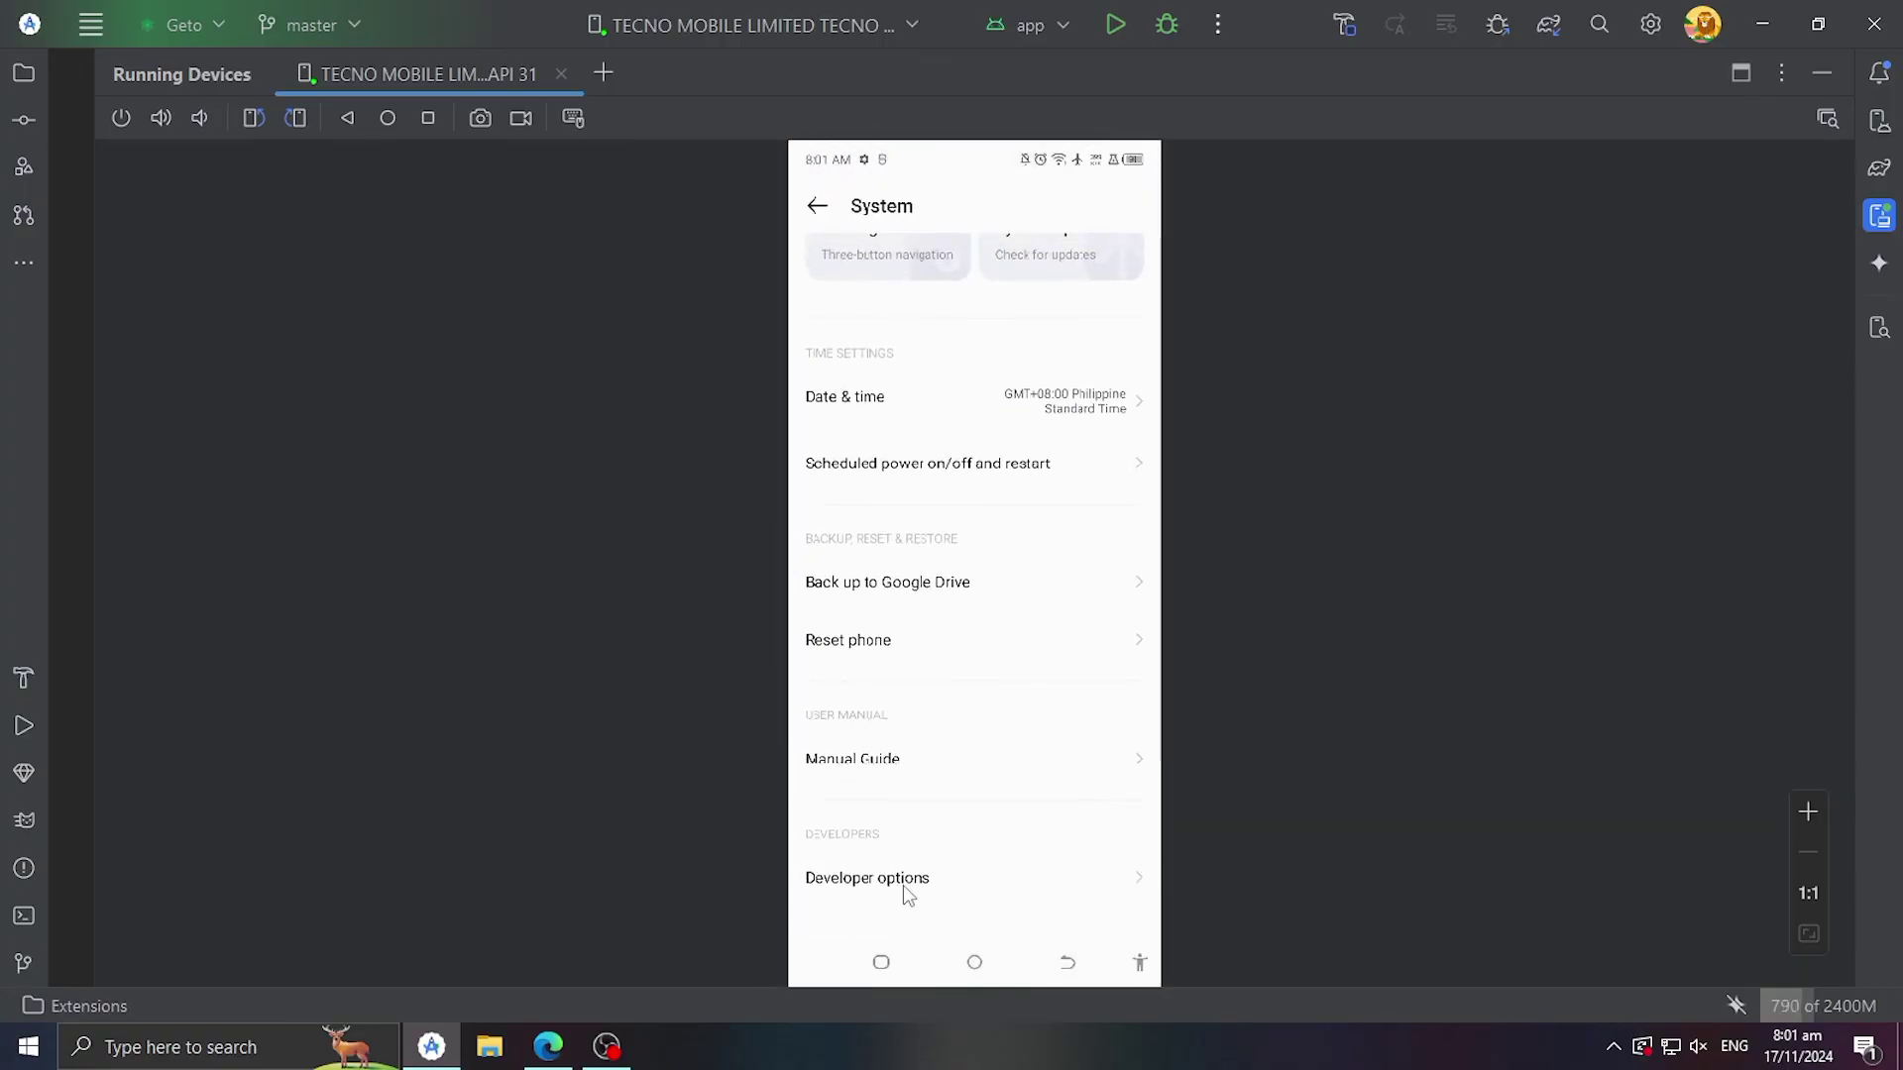
click(902, 885)
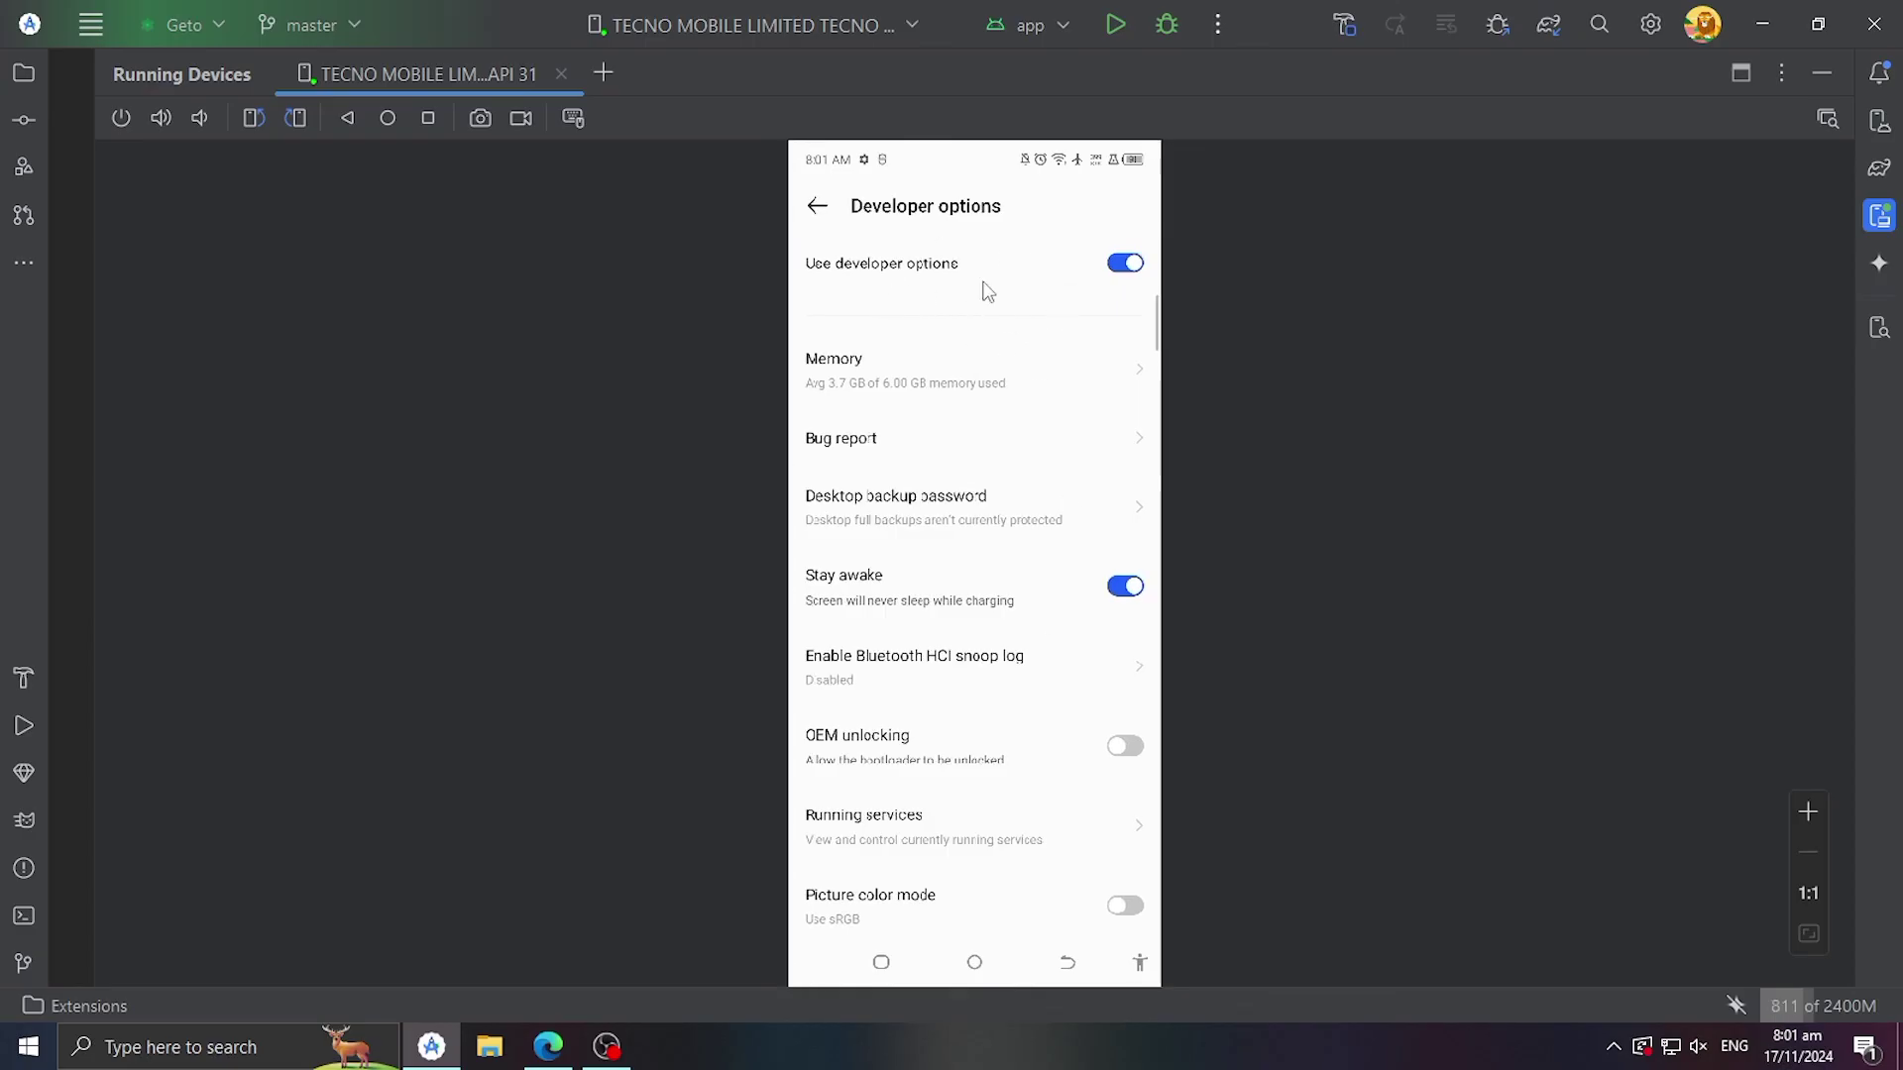
Step: Stop the Usage Stats Service from the notification shade and back out to the main Settings list
drag(835, 162, 837, 476)
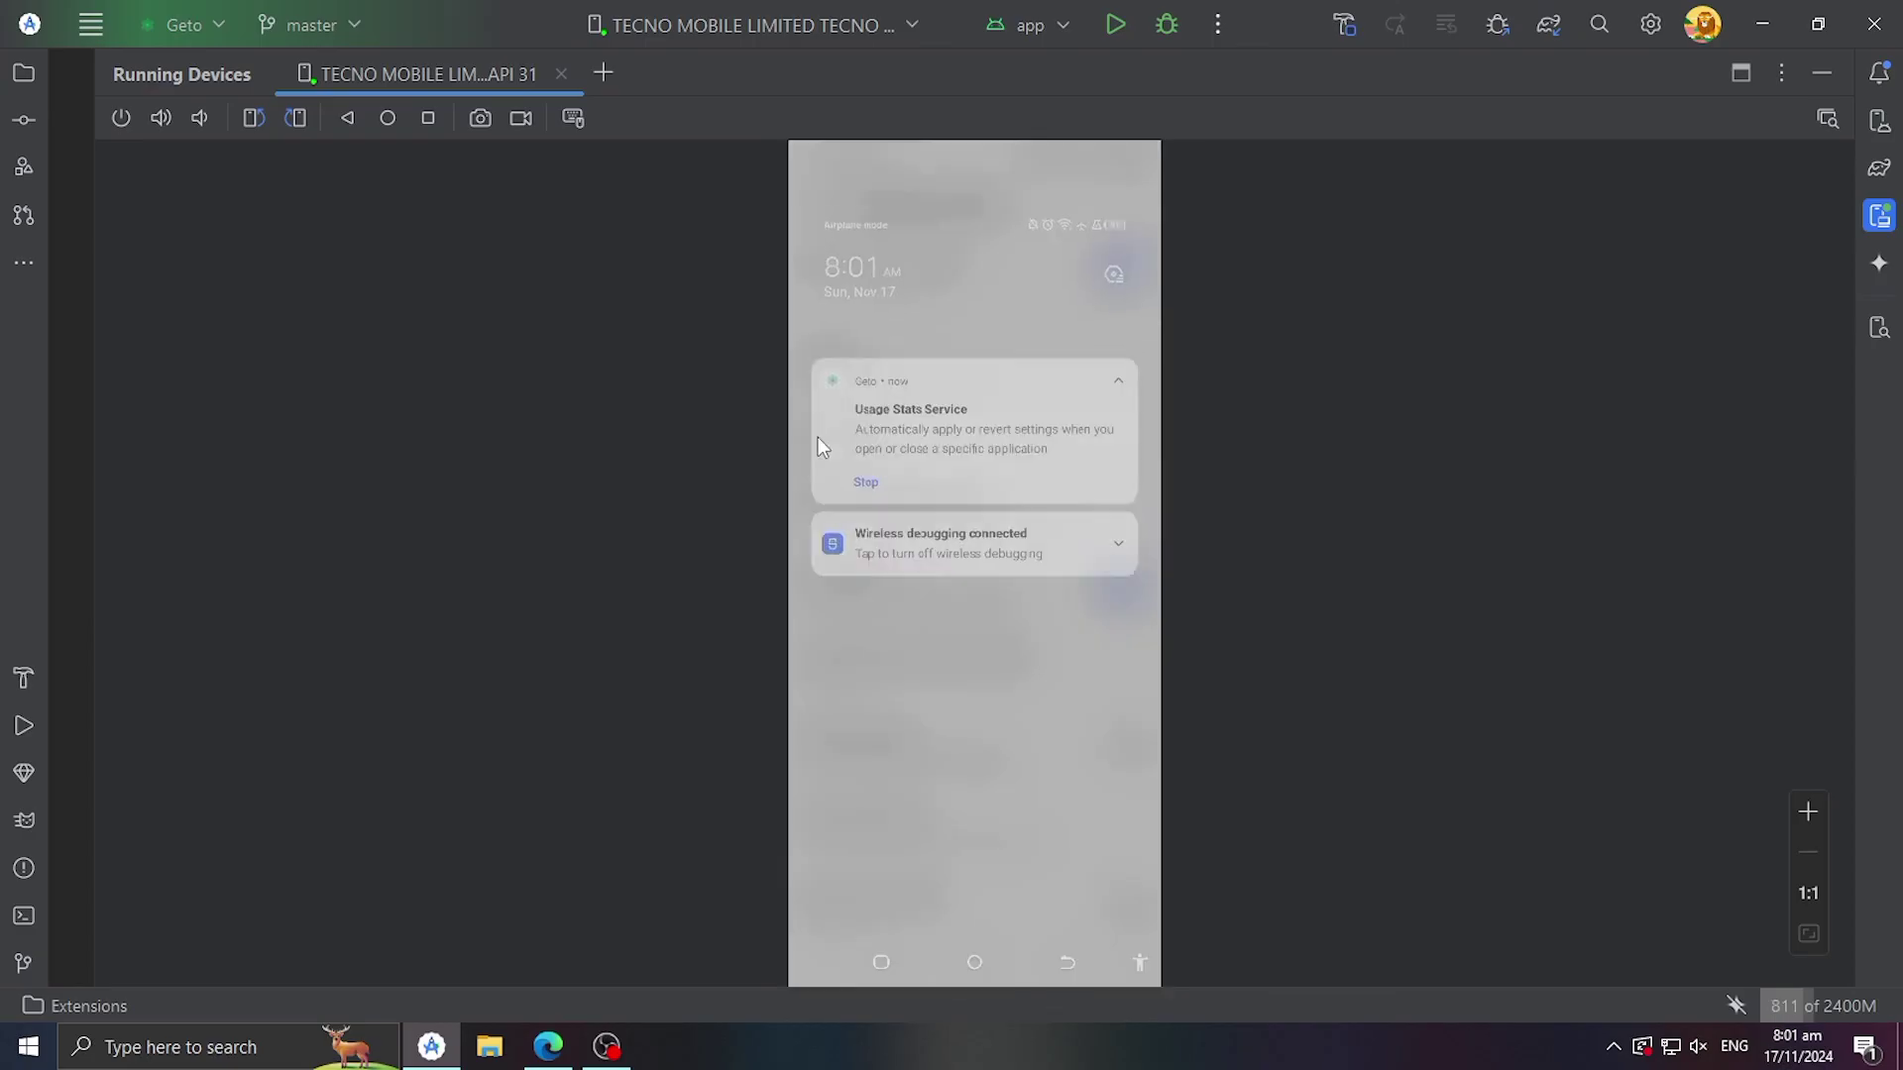
click(856, 437)
drag(981, 552, 985, 332)
click(811, 214)
click(821, 218)
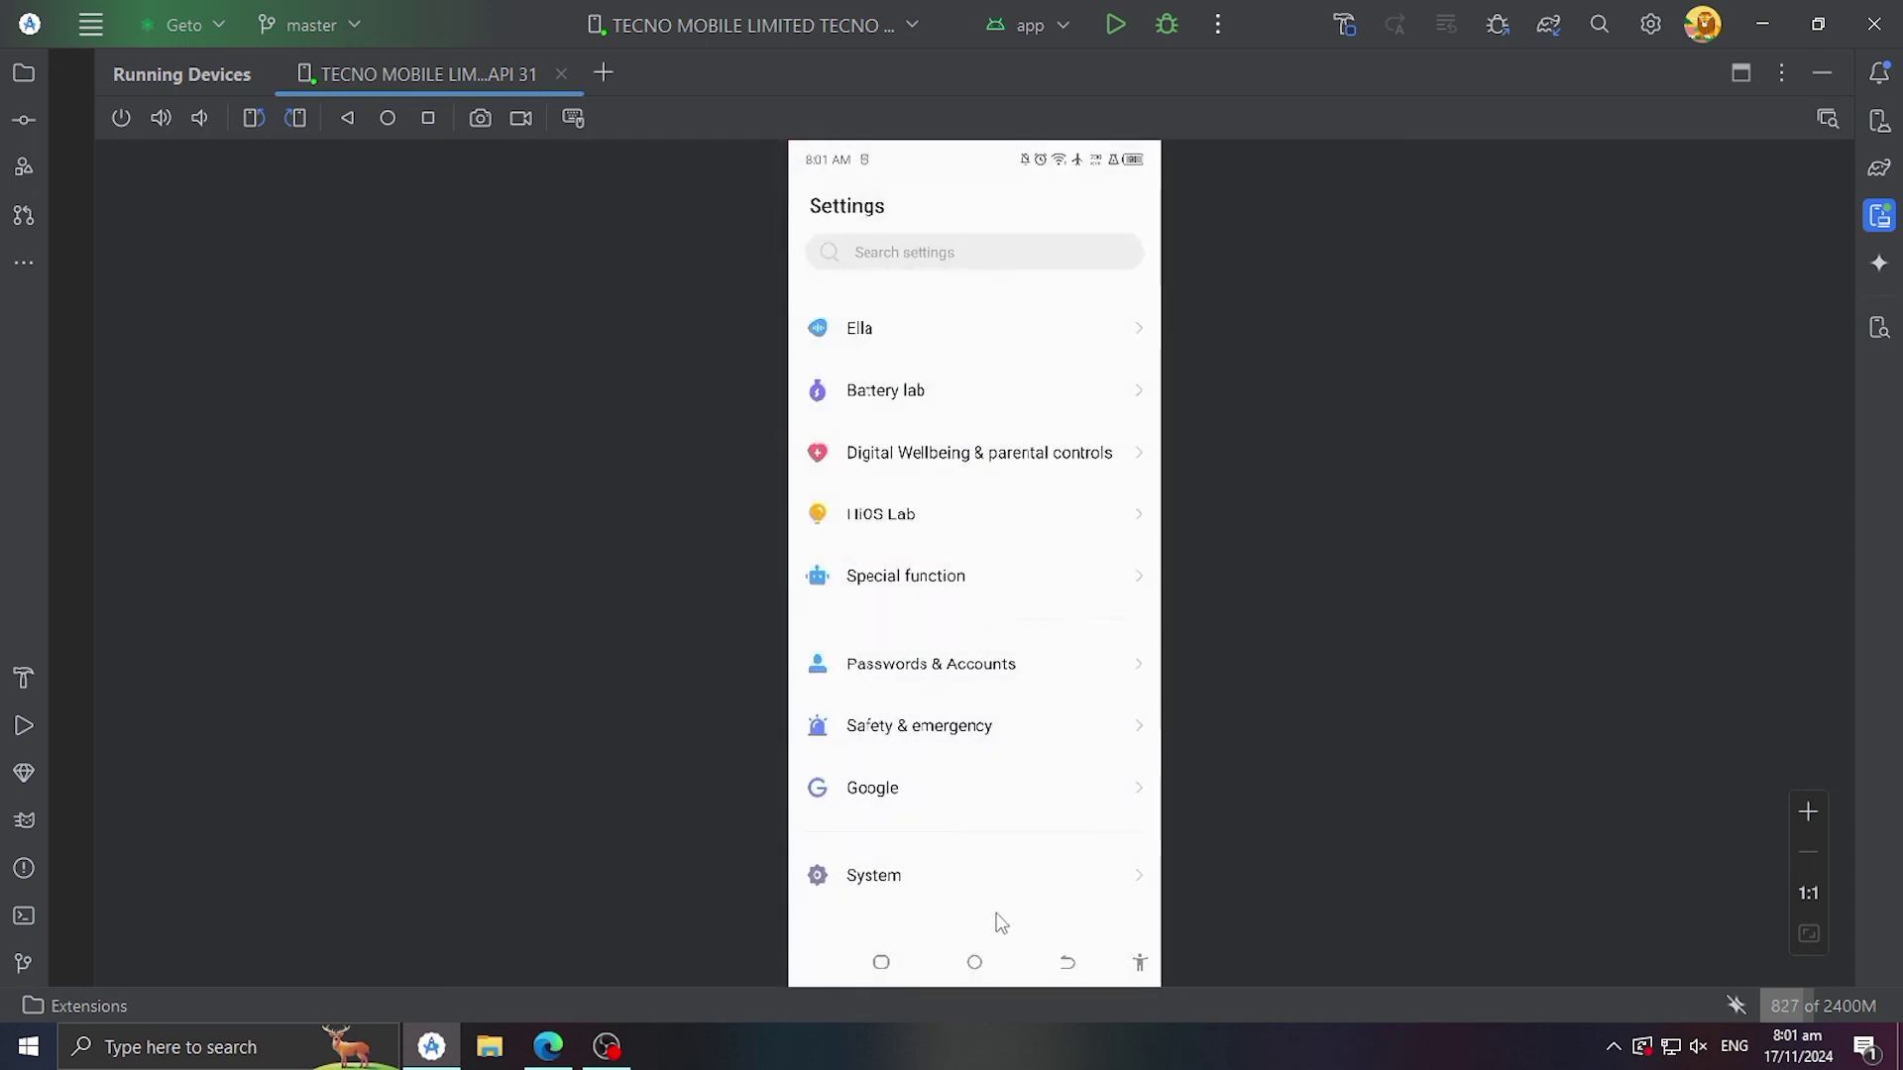
Step: Switch back to GCash, then show the Geto project files and close Running Devices
click(1059, 985)
click(1068, 985)
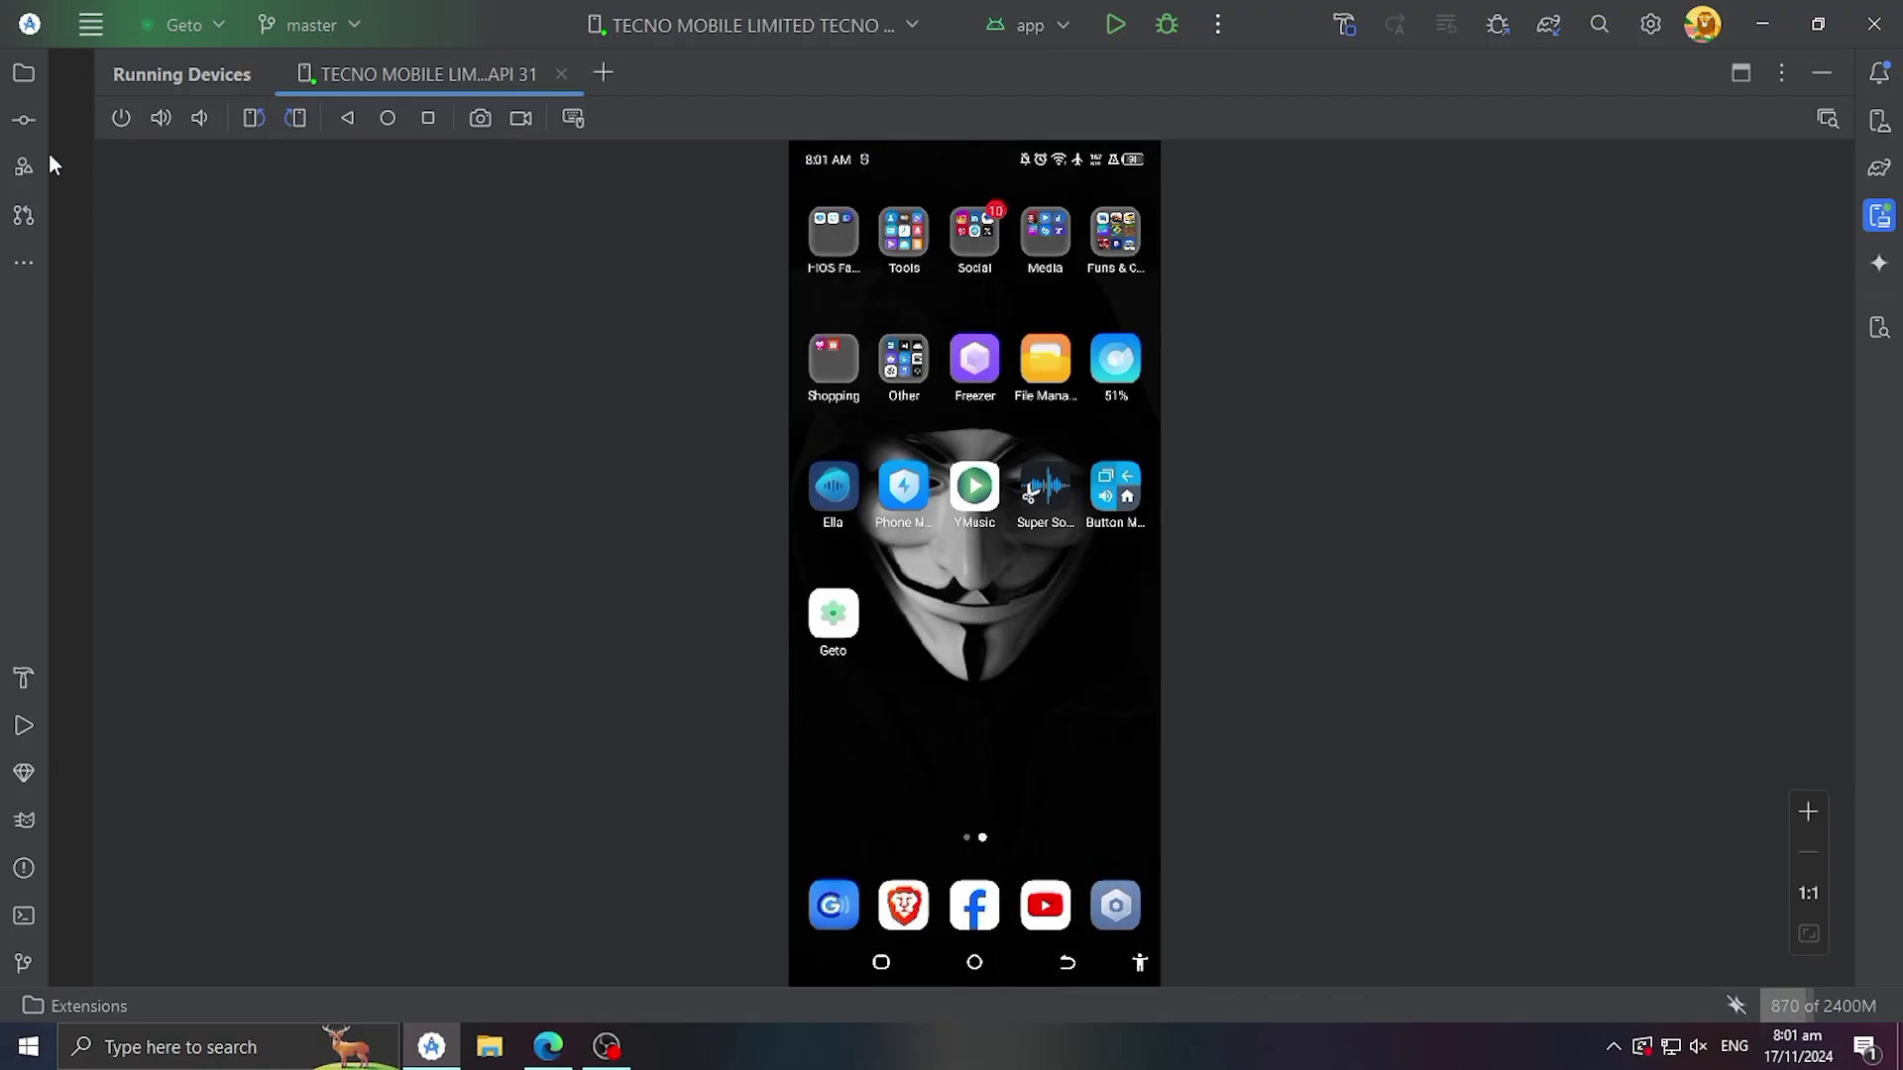
click(26, 77)
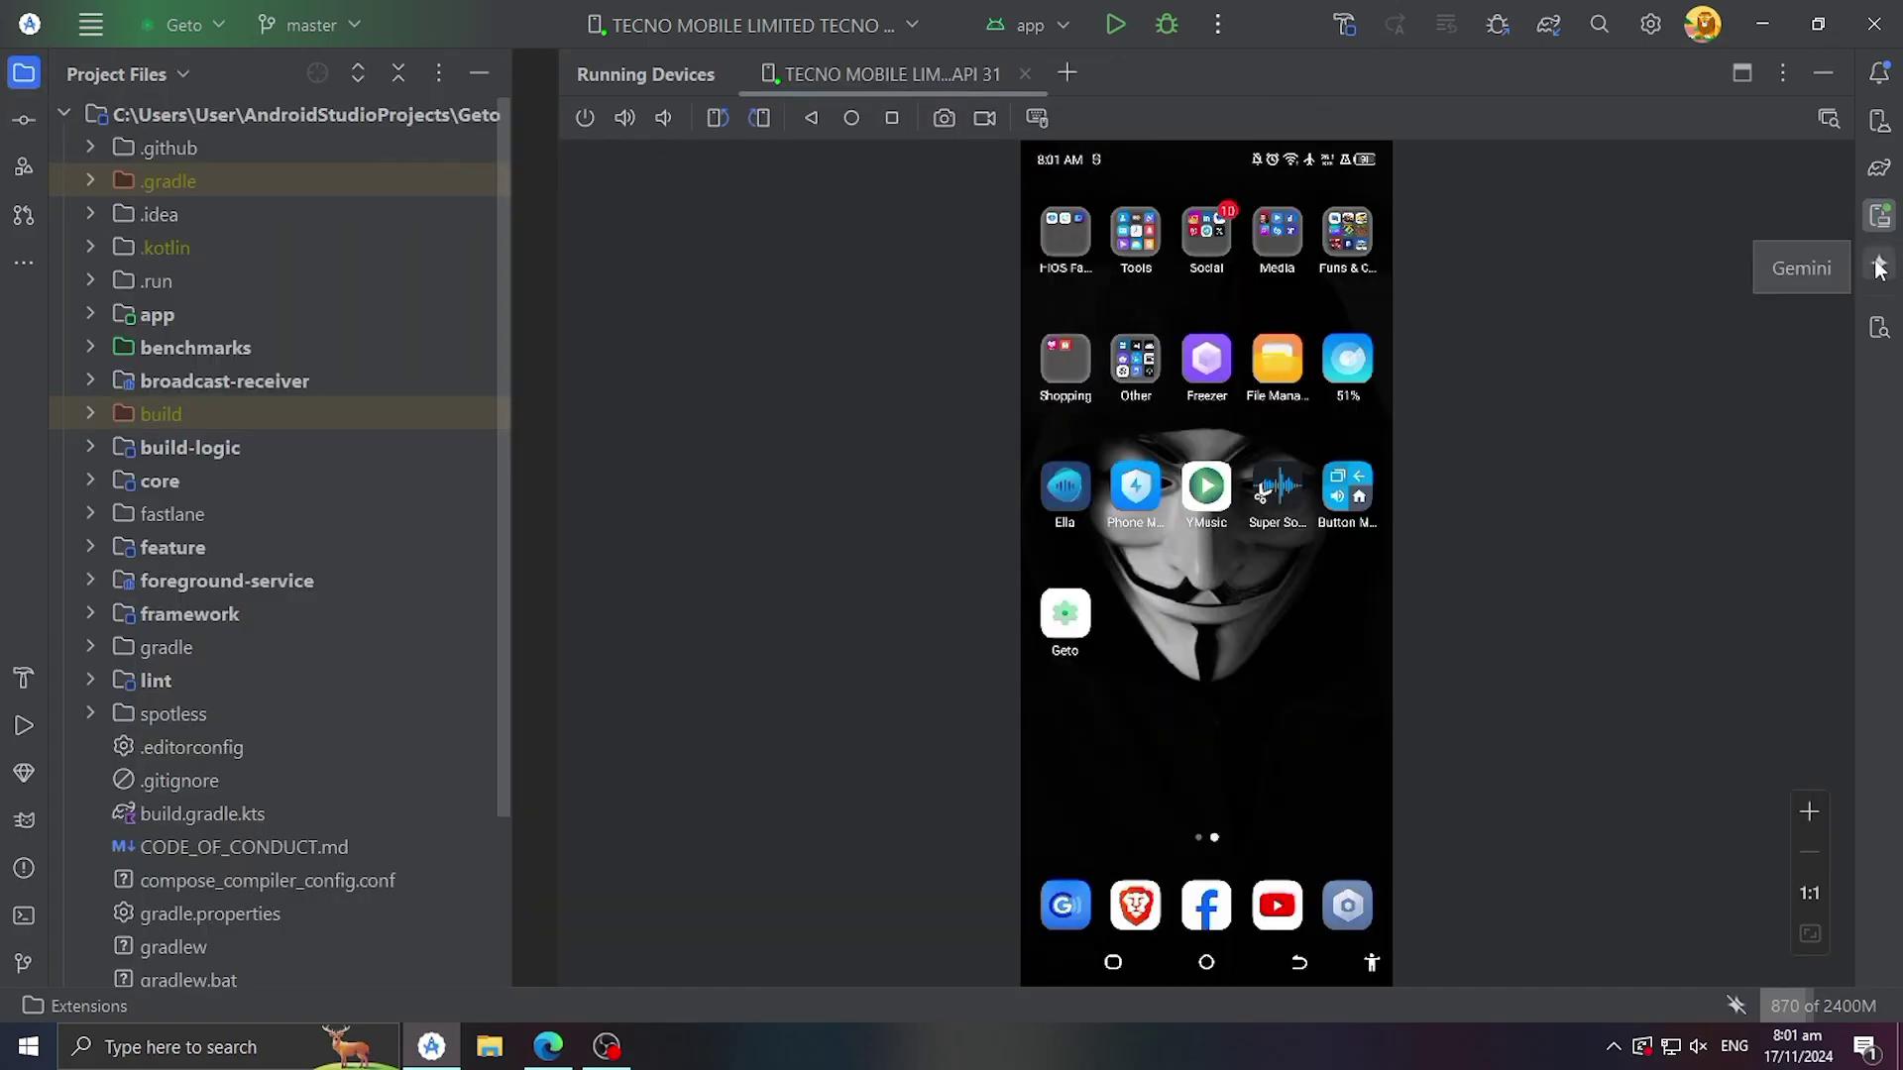
click(1880, 218)
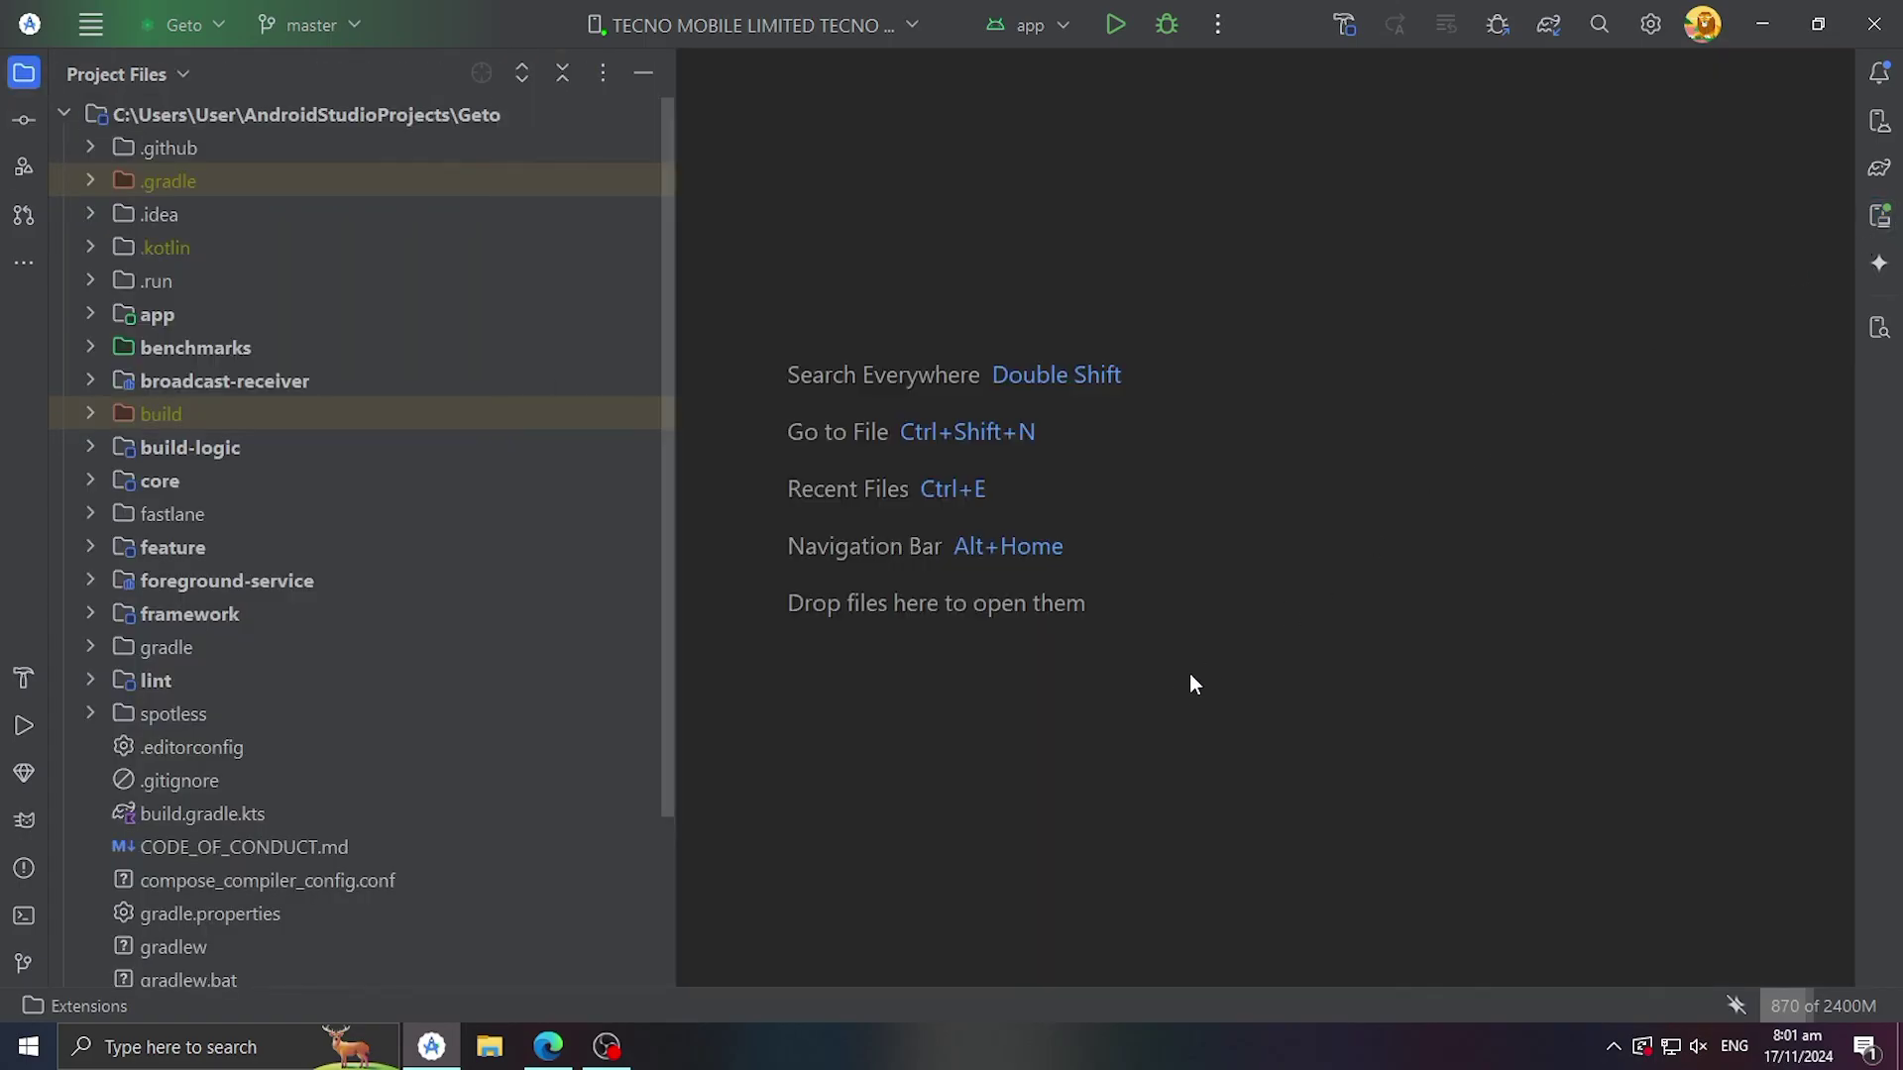